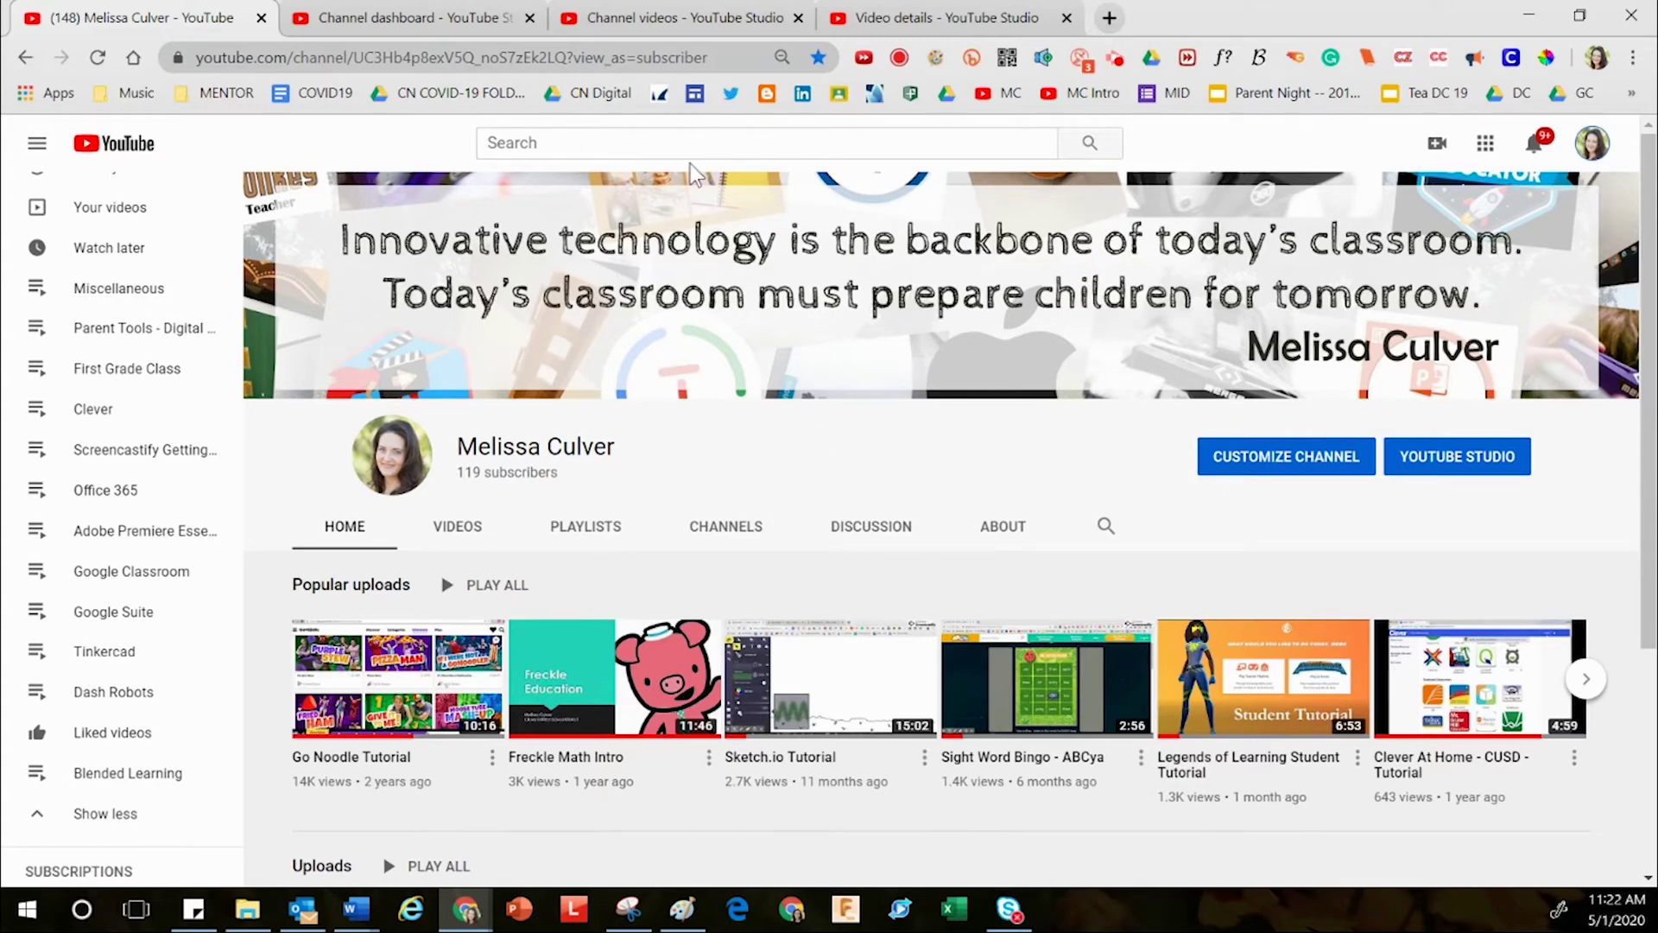
Search YouTube for the channel owner's name, and open your own channel page from the account options.
left_click(726, 147)
type("melissa culver")
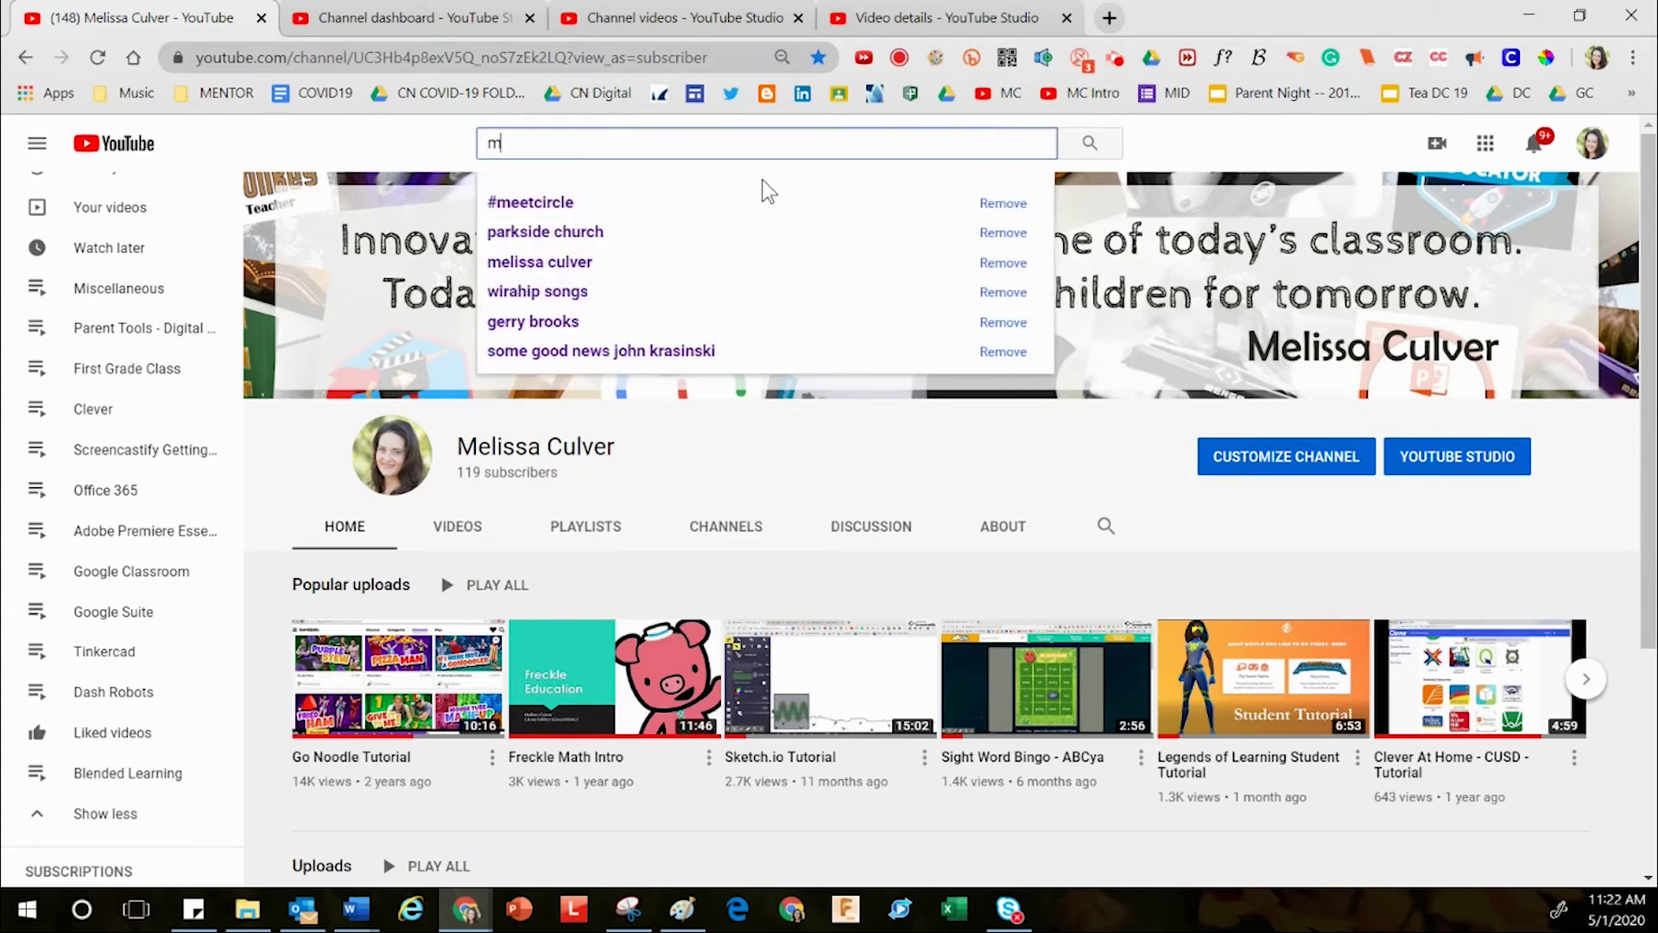
key("Return")
left_click(626, 286)
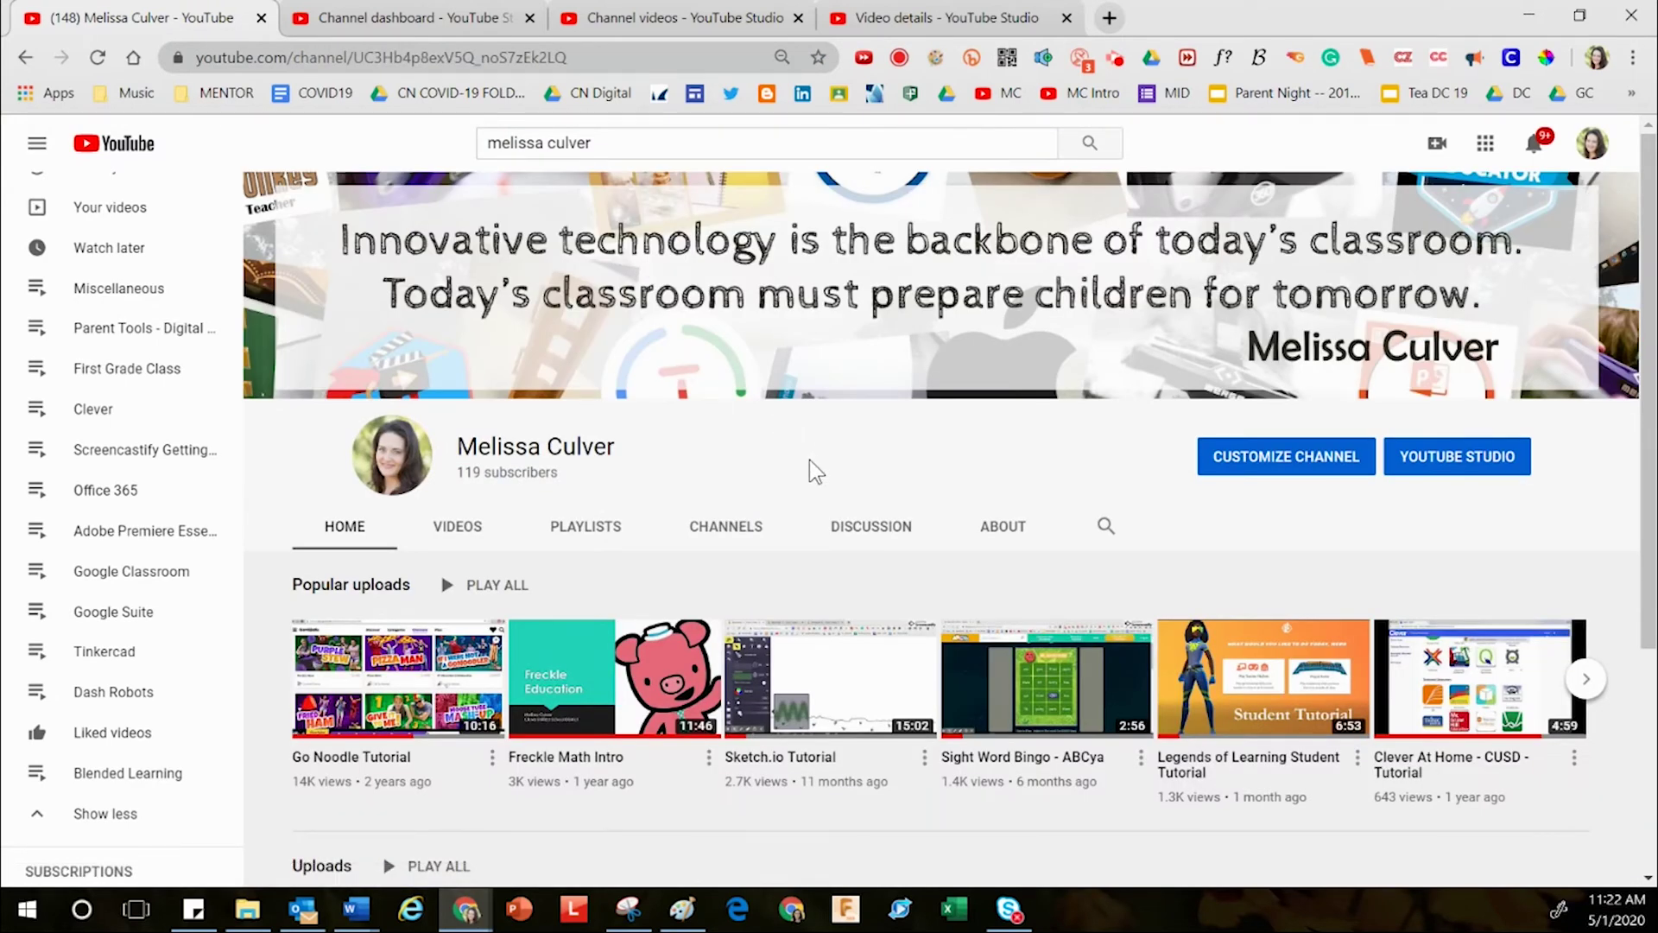
left_click(1592, 142)
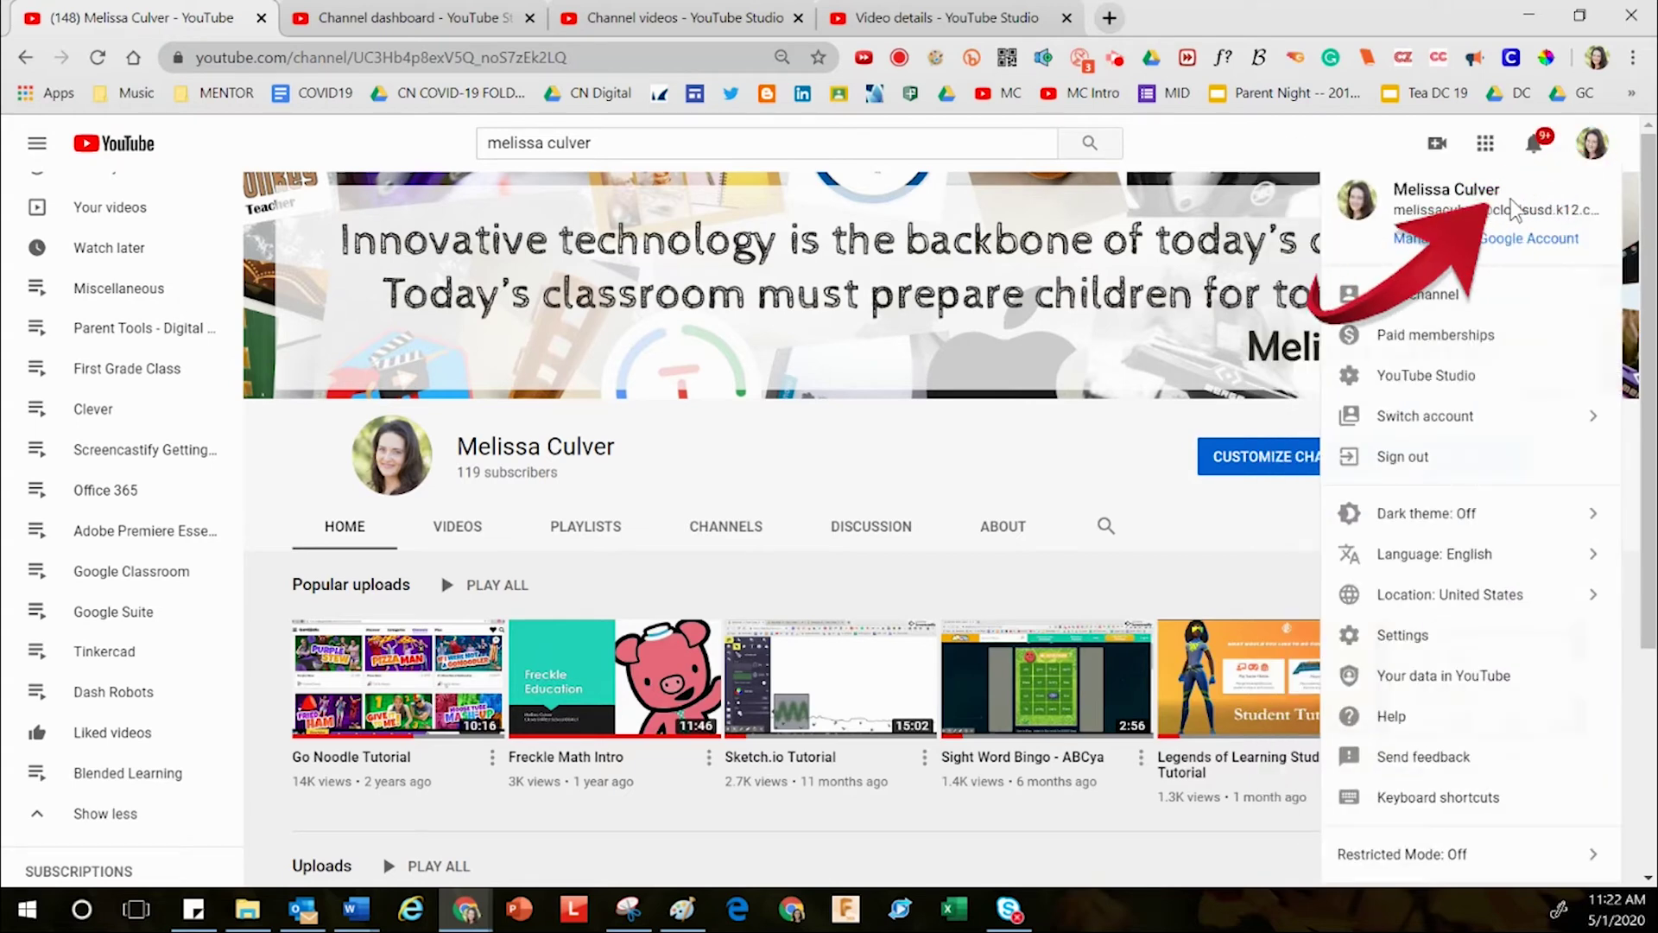
left_click(1421, 301)
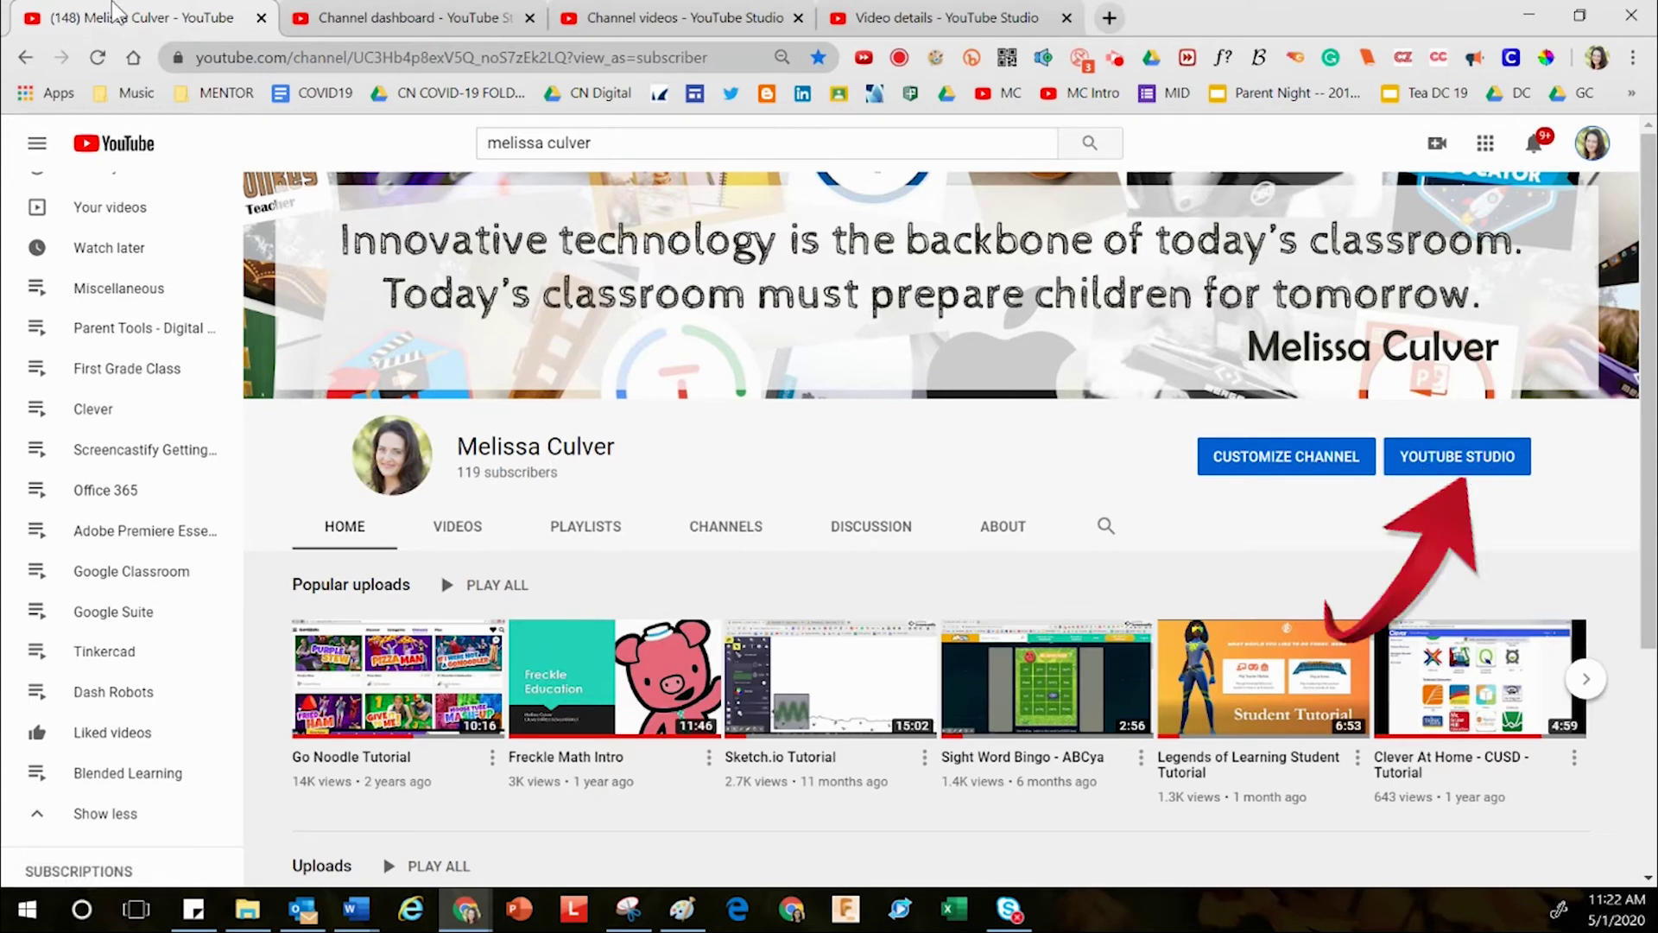
Switch to YouTube Studio and open the list of channel videos.
left_click(371, 19)
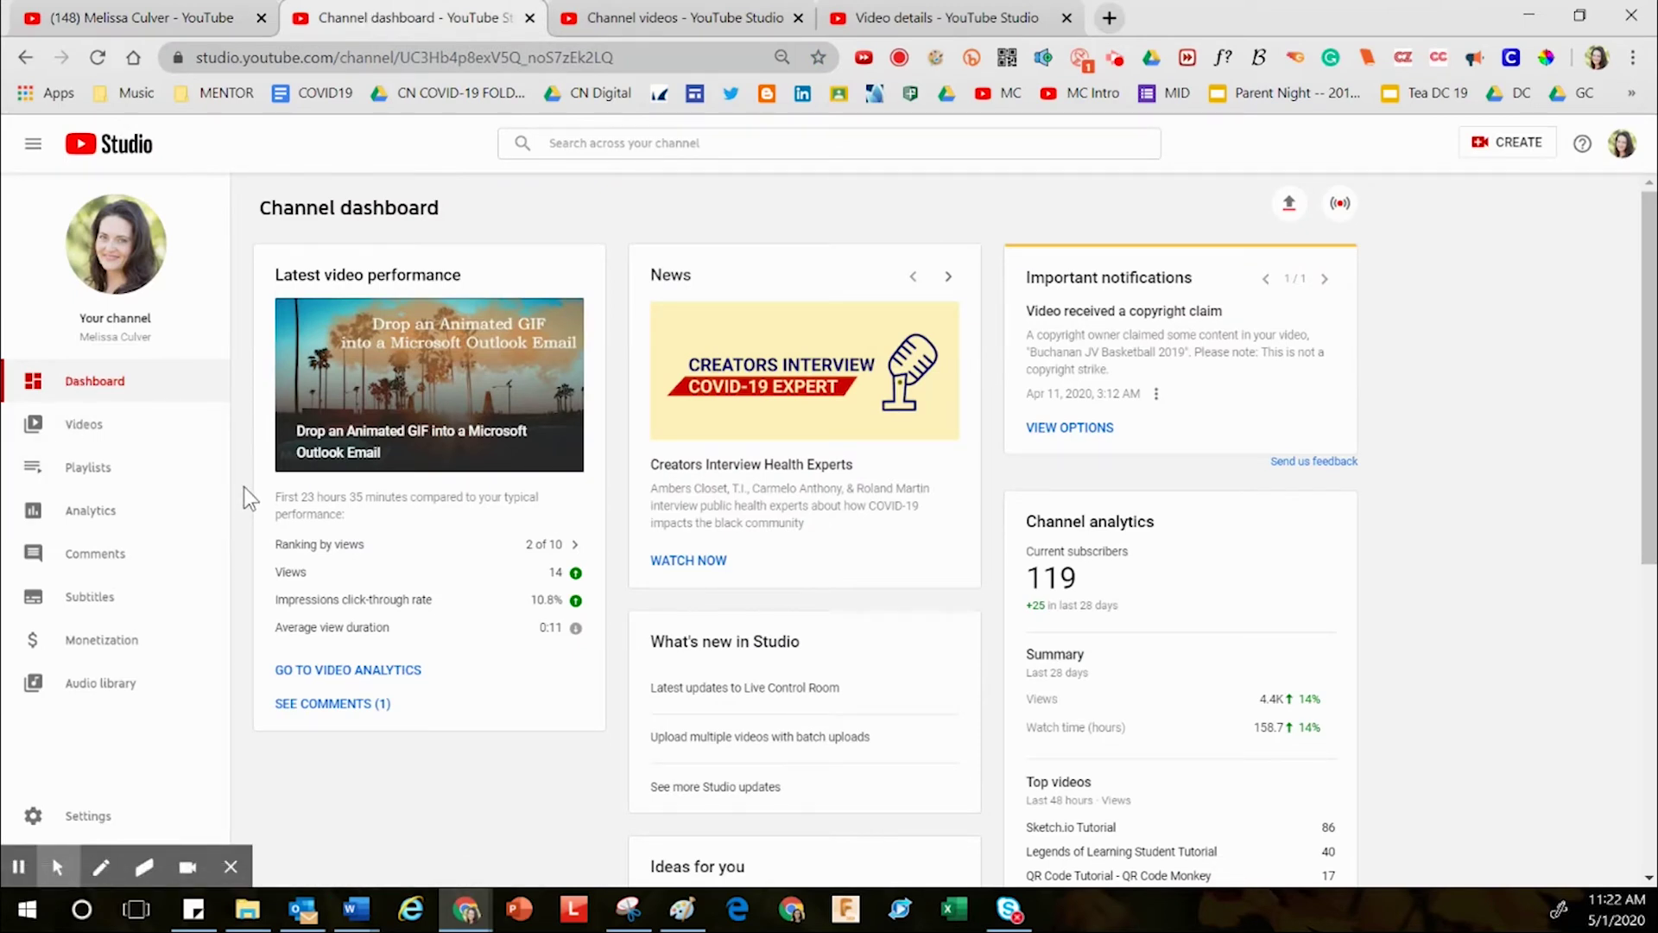
left_click(114, 437)
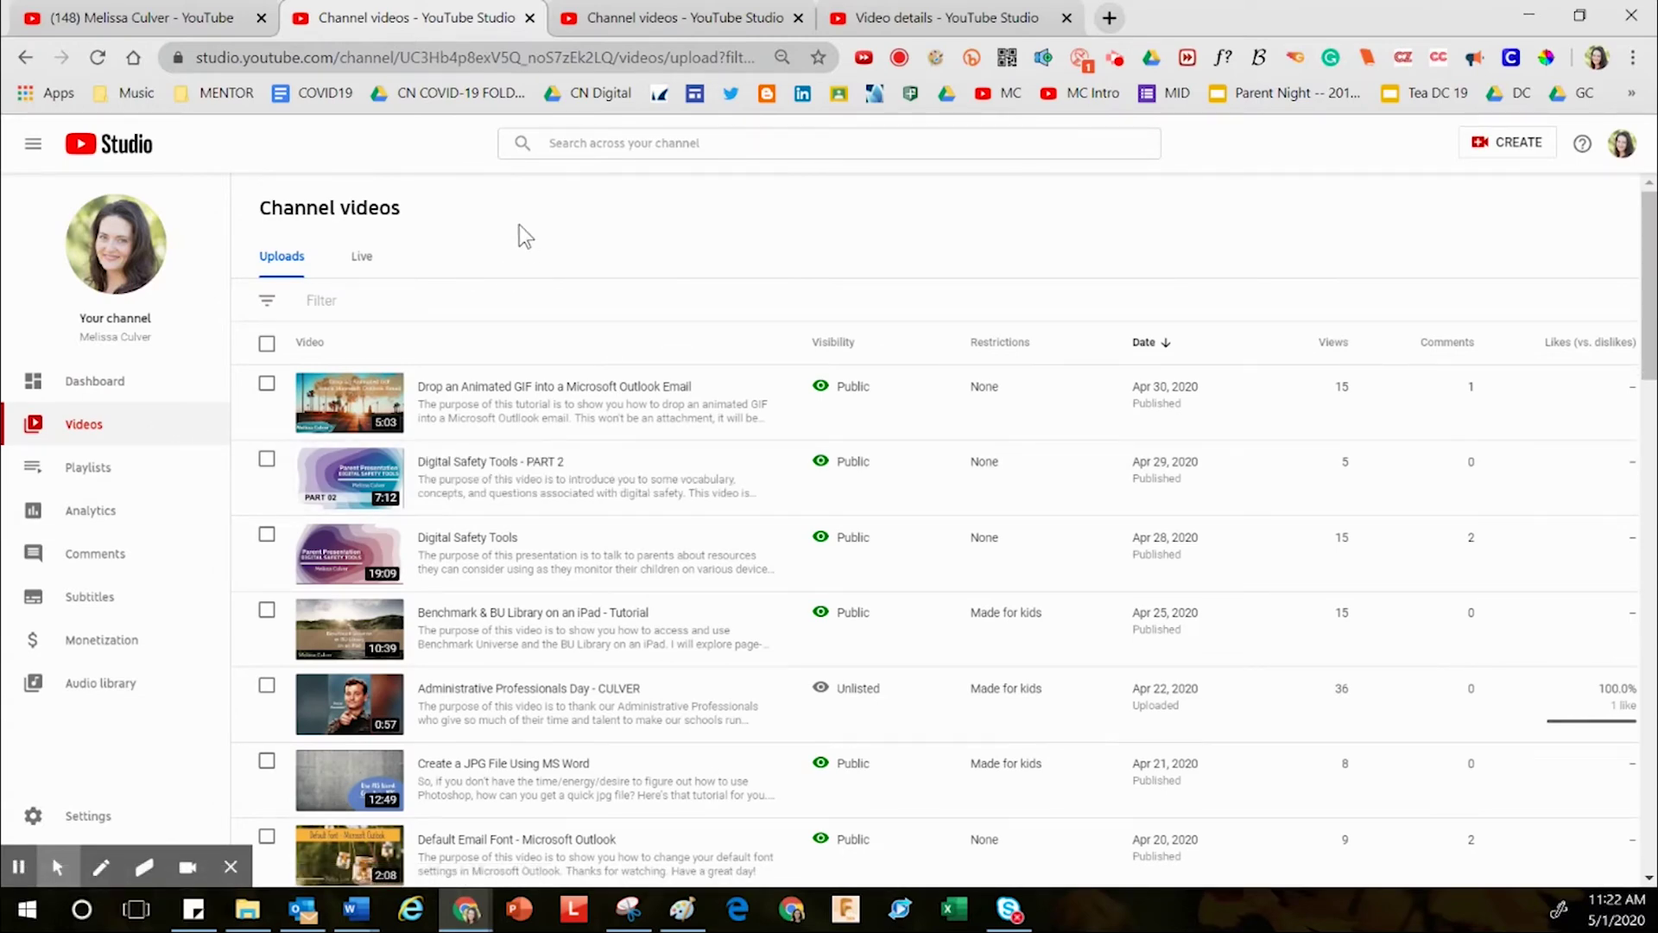
Look through all uploaded videos on the public channel page.
left_click(138, 17)
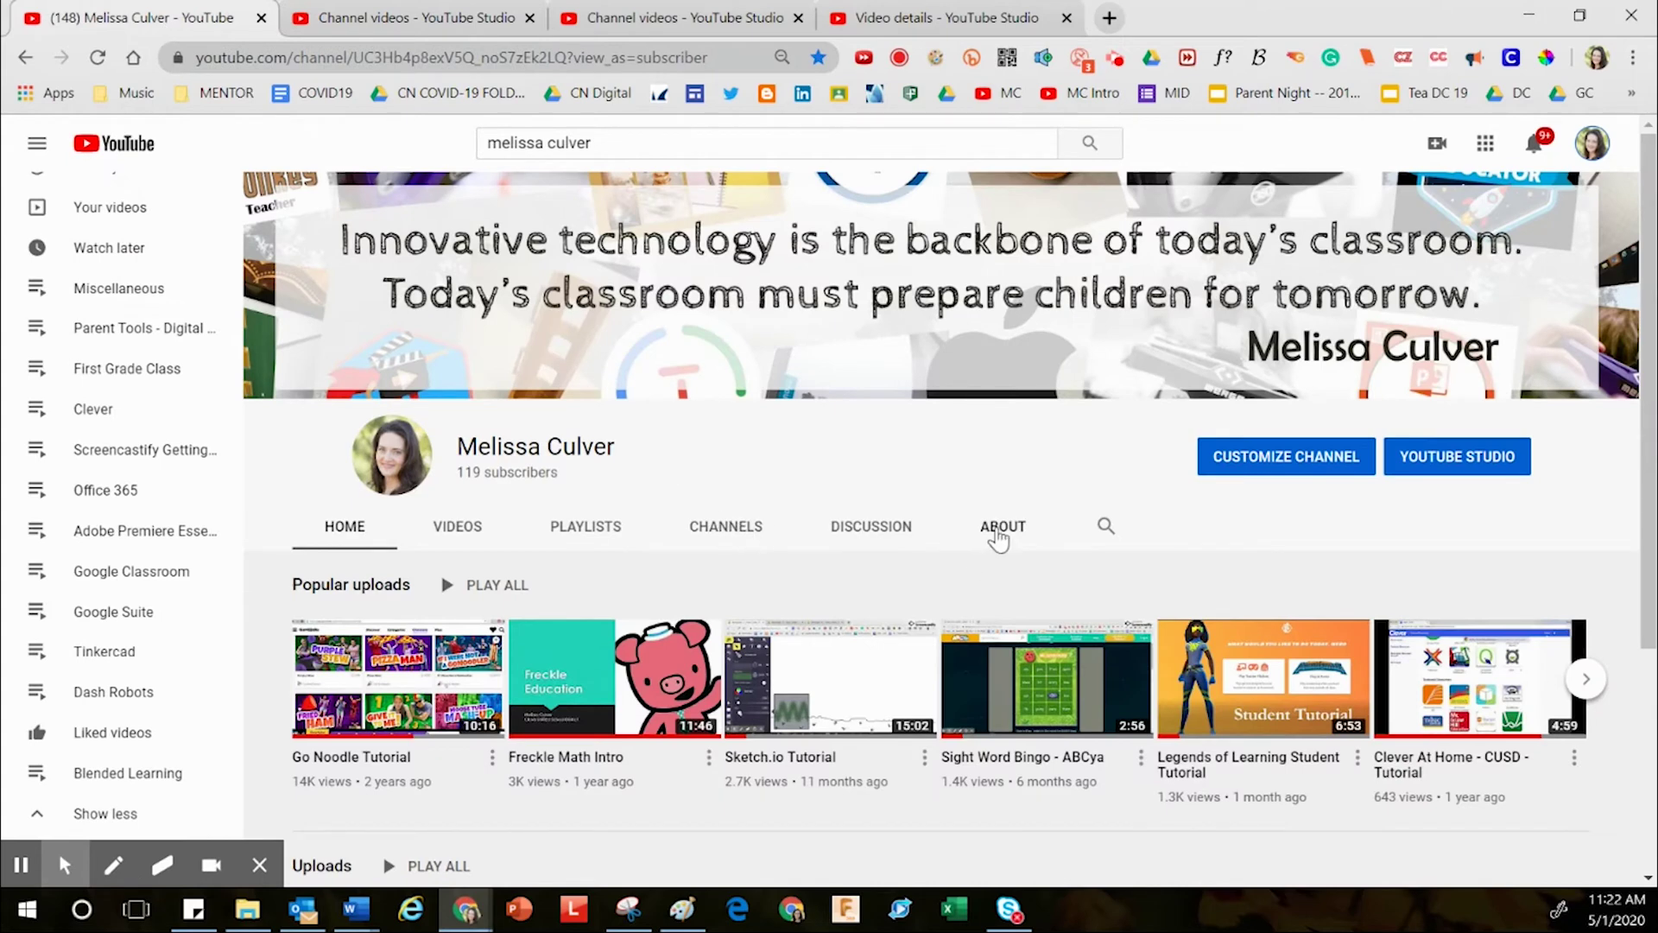
left_click(471, 529)
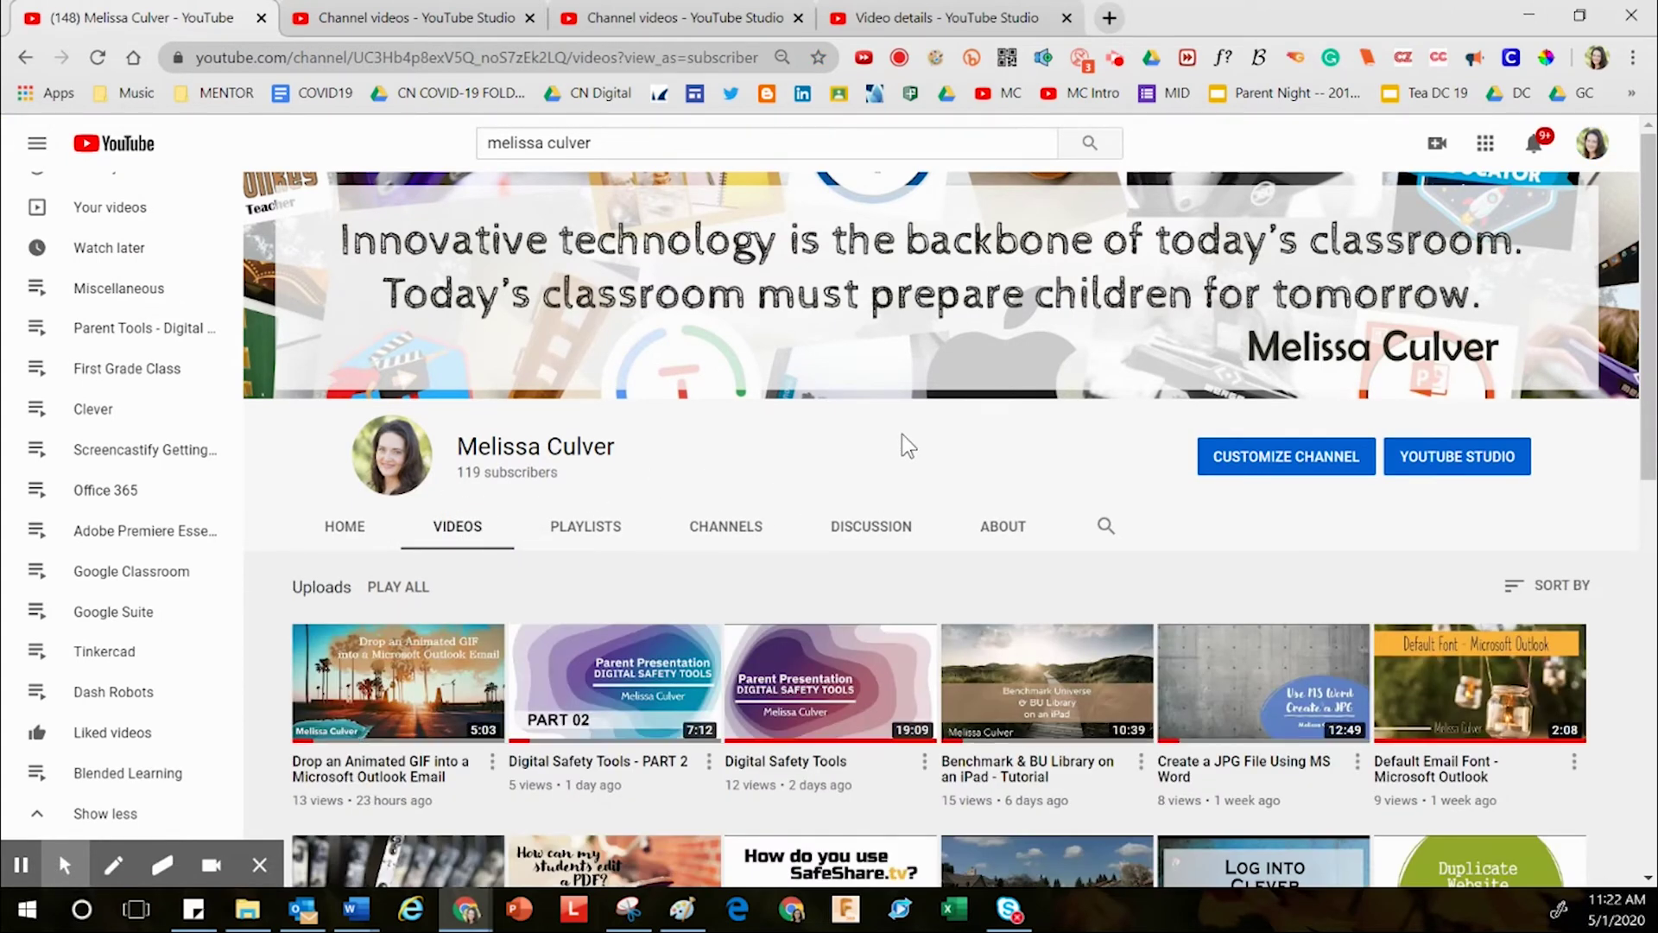
scroll(902, 433, "down", 3)
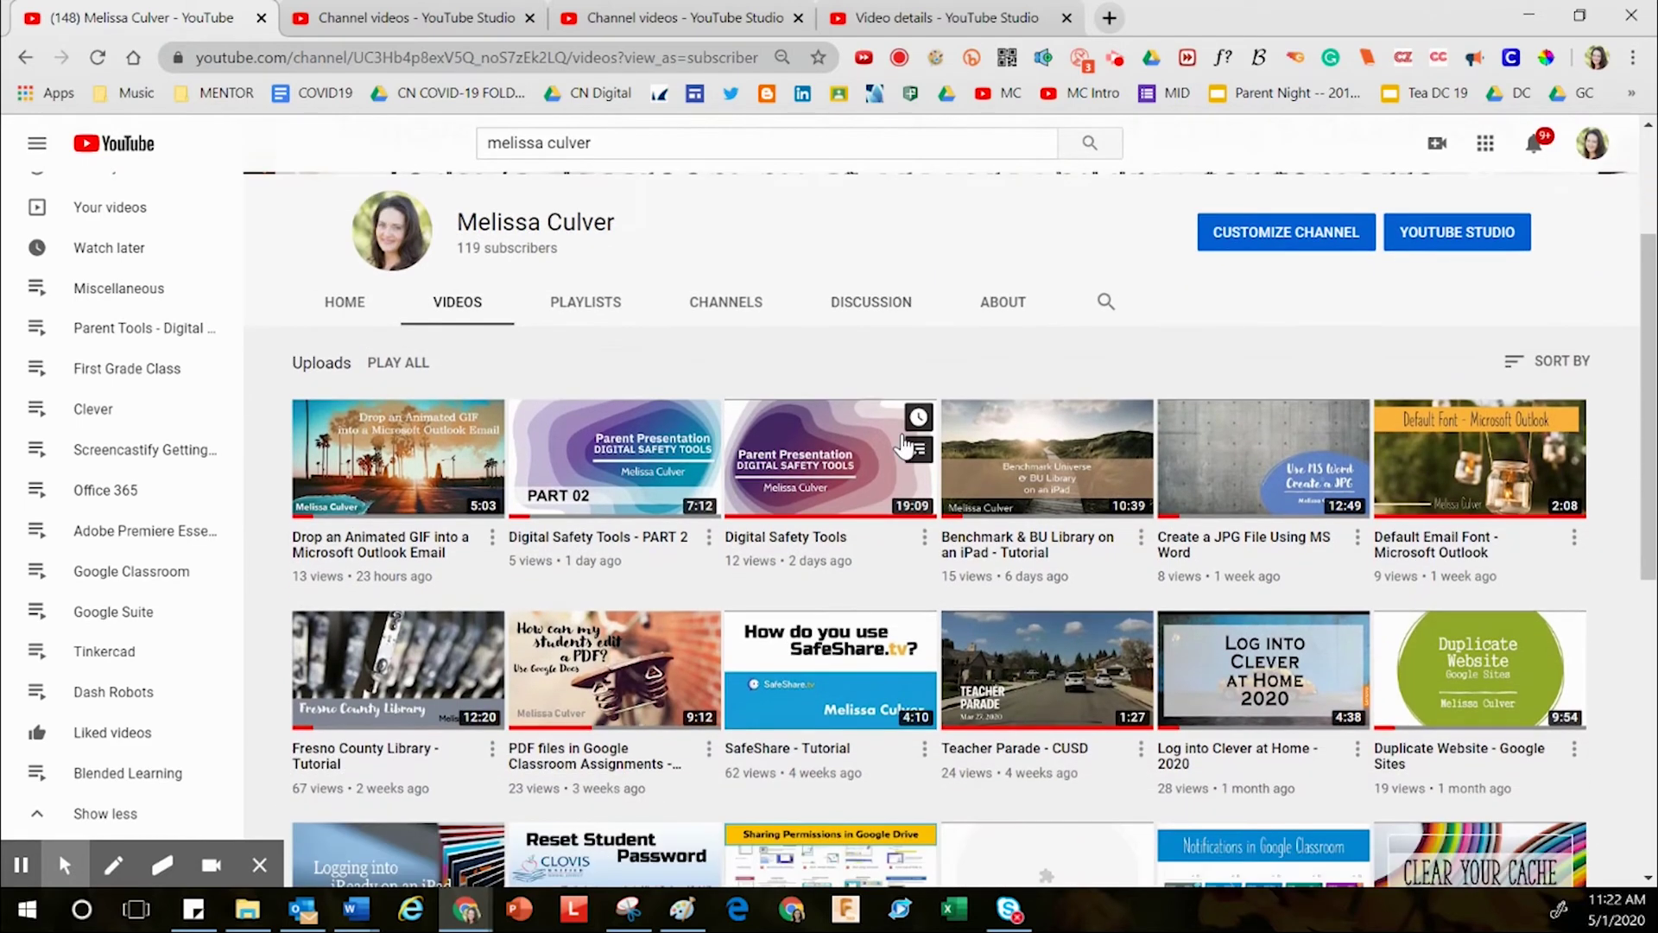
scroll(905, 445, "down", 3)
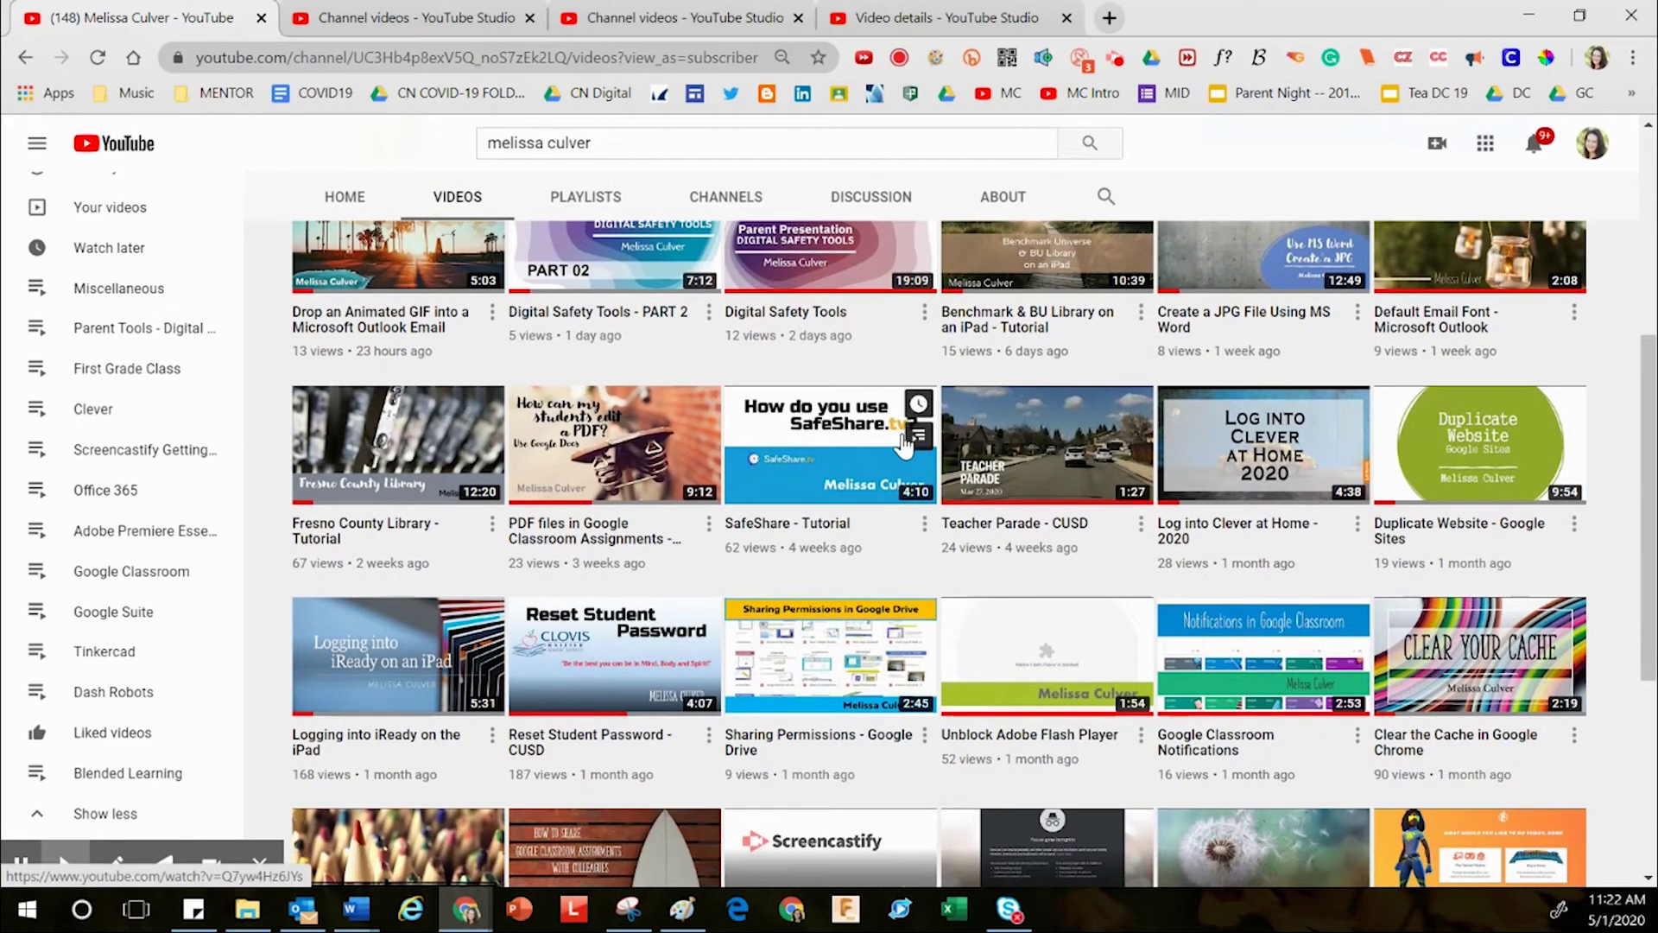
scroll(904, 445, "down", 1)
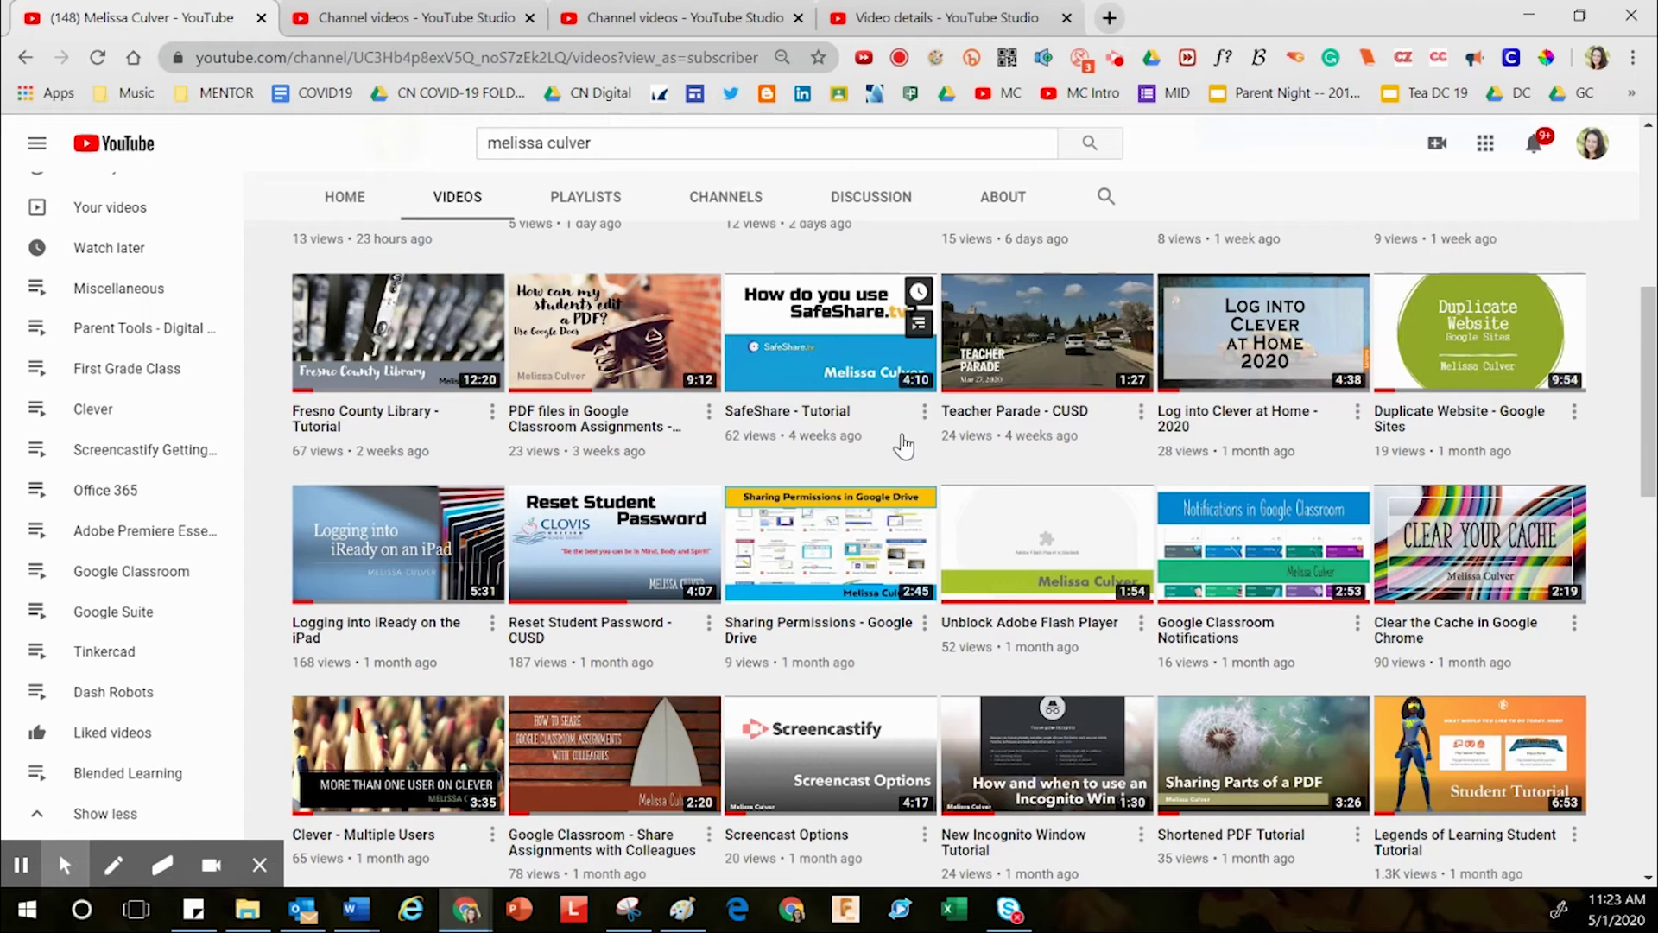
scroll(904, 445, "down", 1)
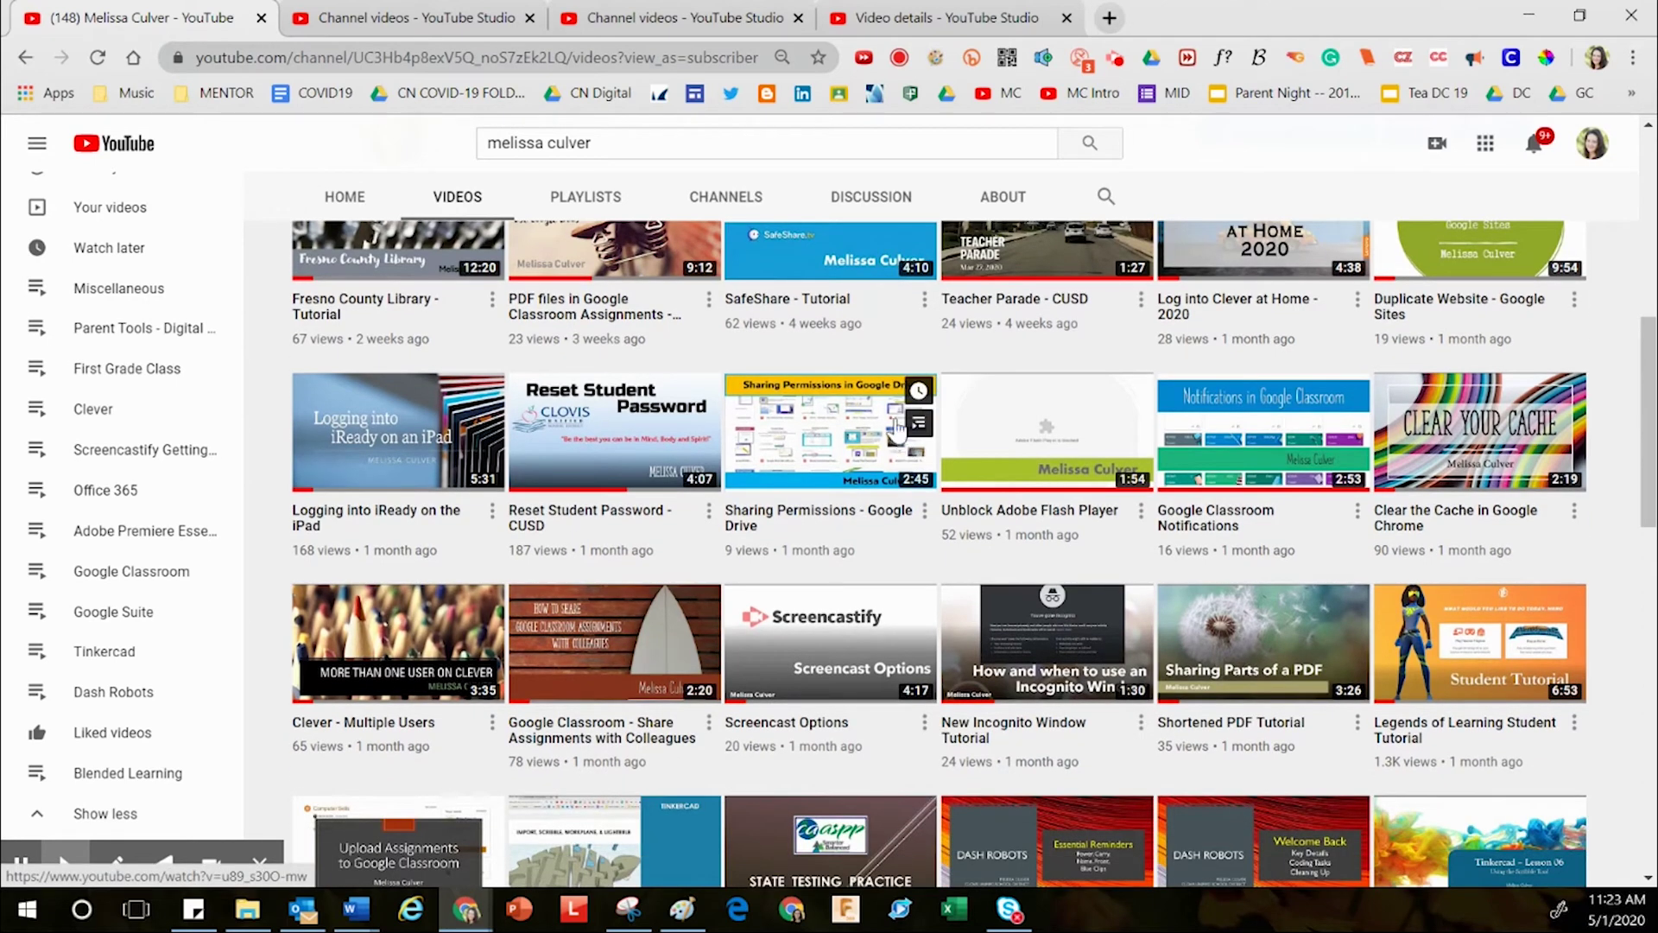
Open the unlisted Administrative Professionals Day video for editing from the channel videos list in YouTube Studio.
left_click(460, 17)
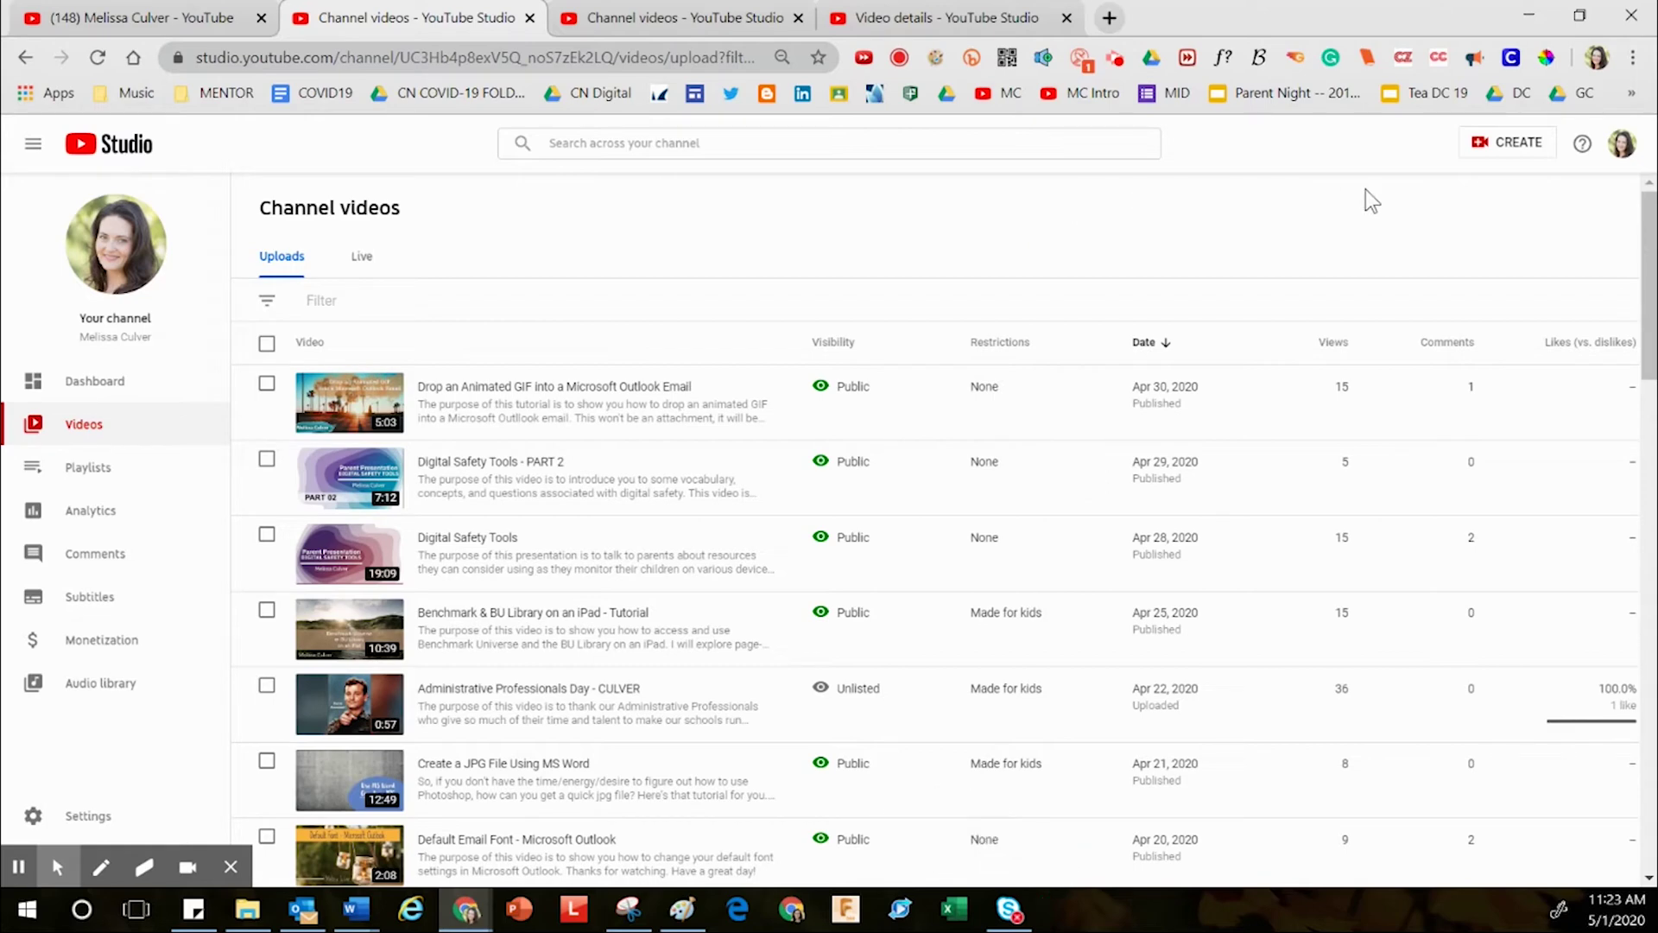
left_click_drag(1651, 226, 1651, 283)
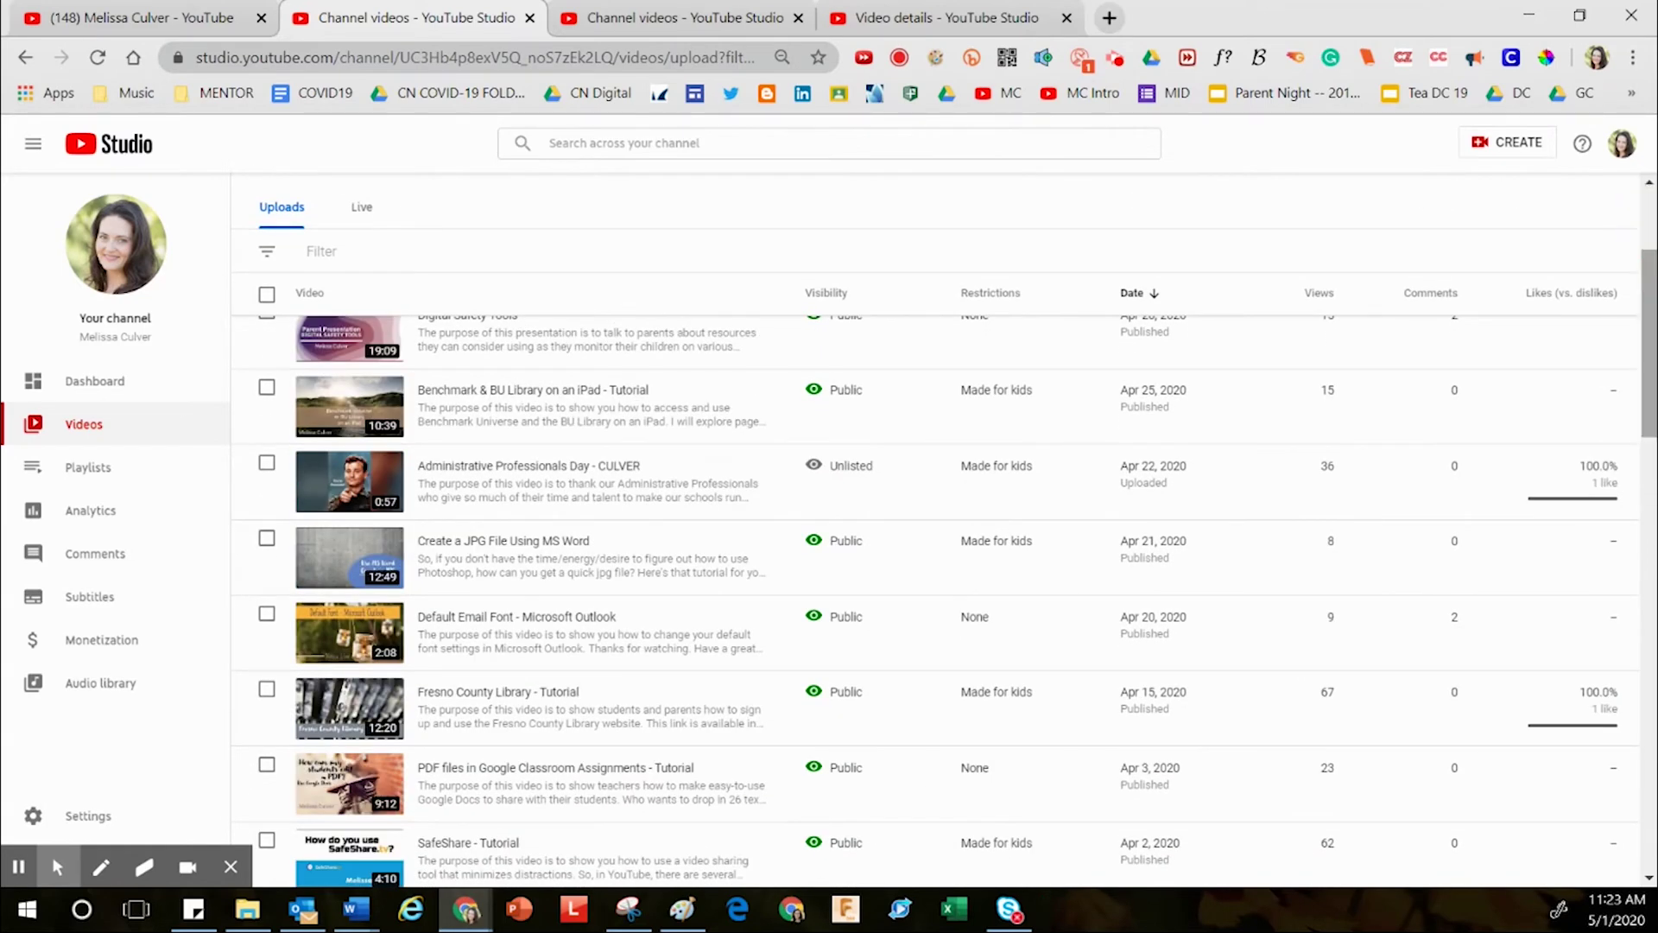
mouse_move(1533, 327)
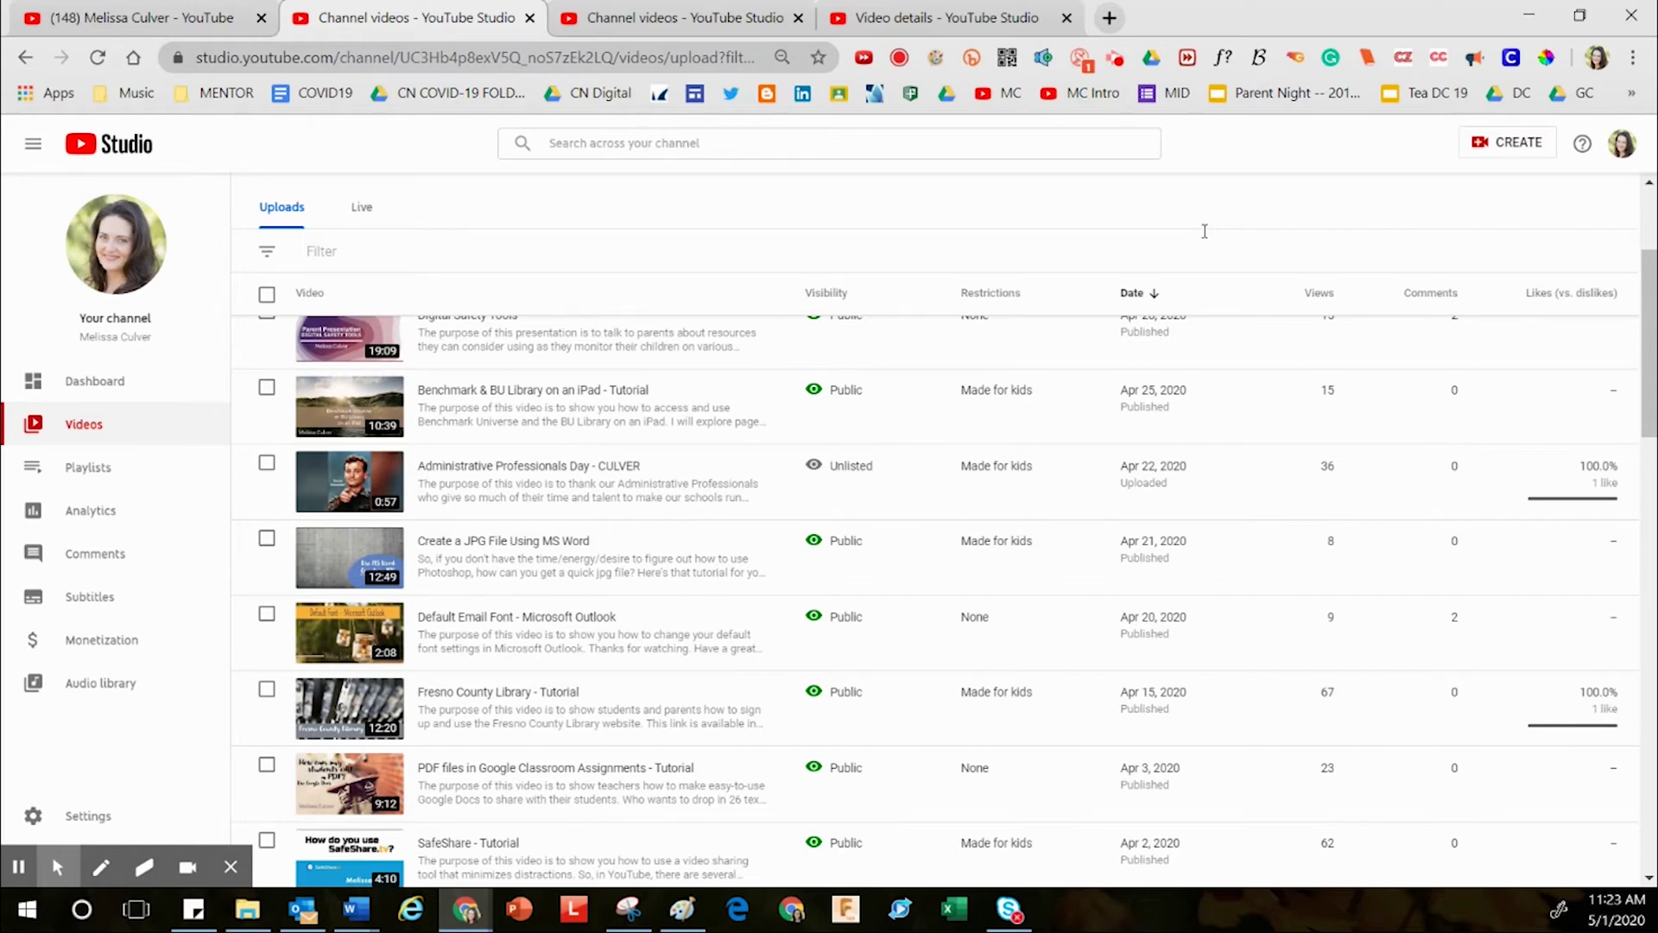
mouse_move(530, 461)
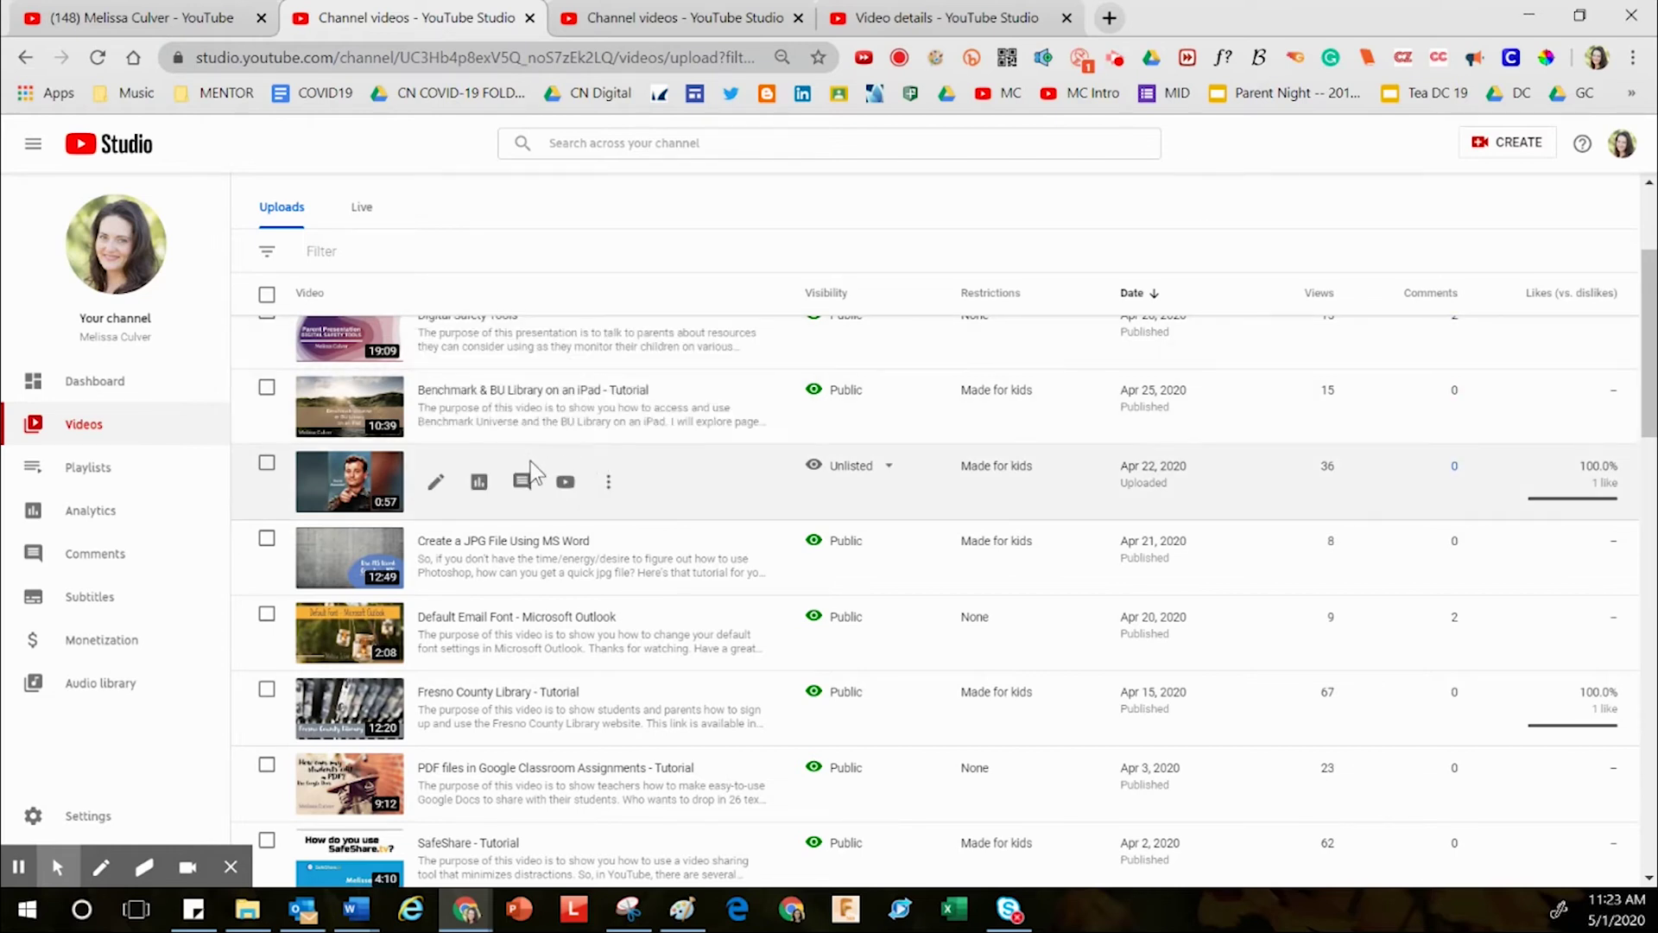
left_click(438, 488)
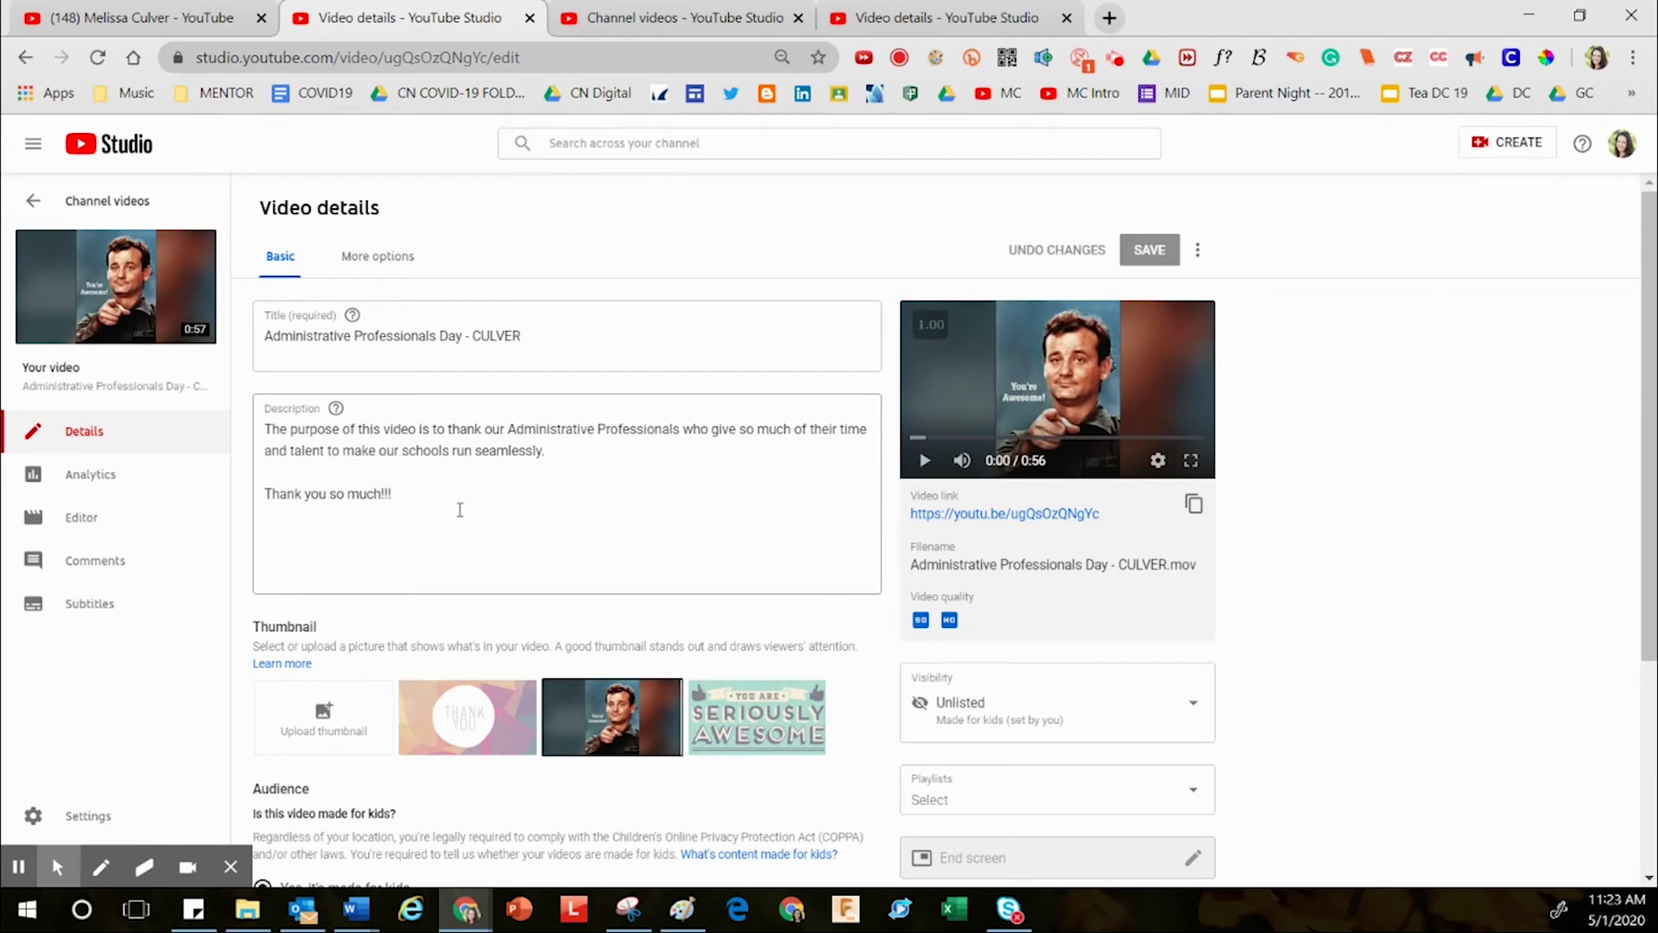
Create a new playlist titled Miscellaneous with Unlisted visibility from the video's playlist options.
scroll(1387, 570, "down", 2)
scroll(1387, 568, "down", 2)
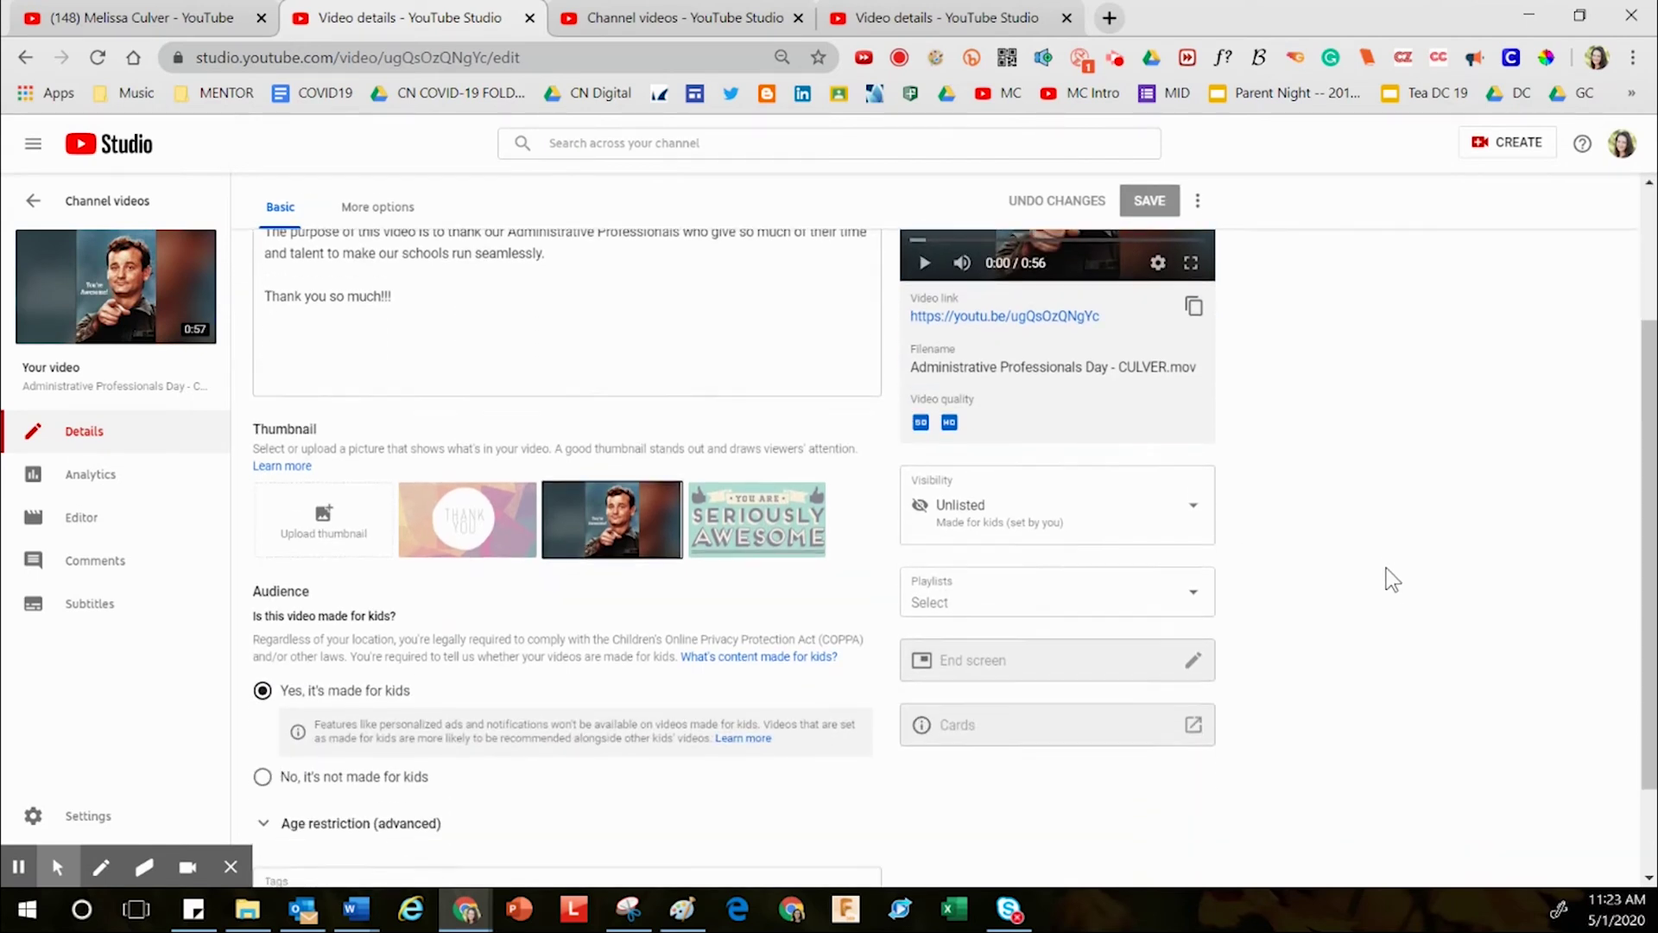
left_click(1189, 570)
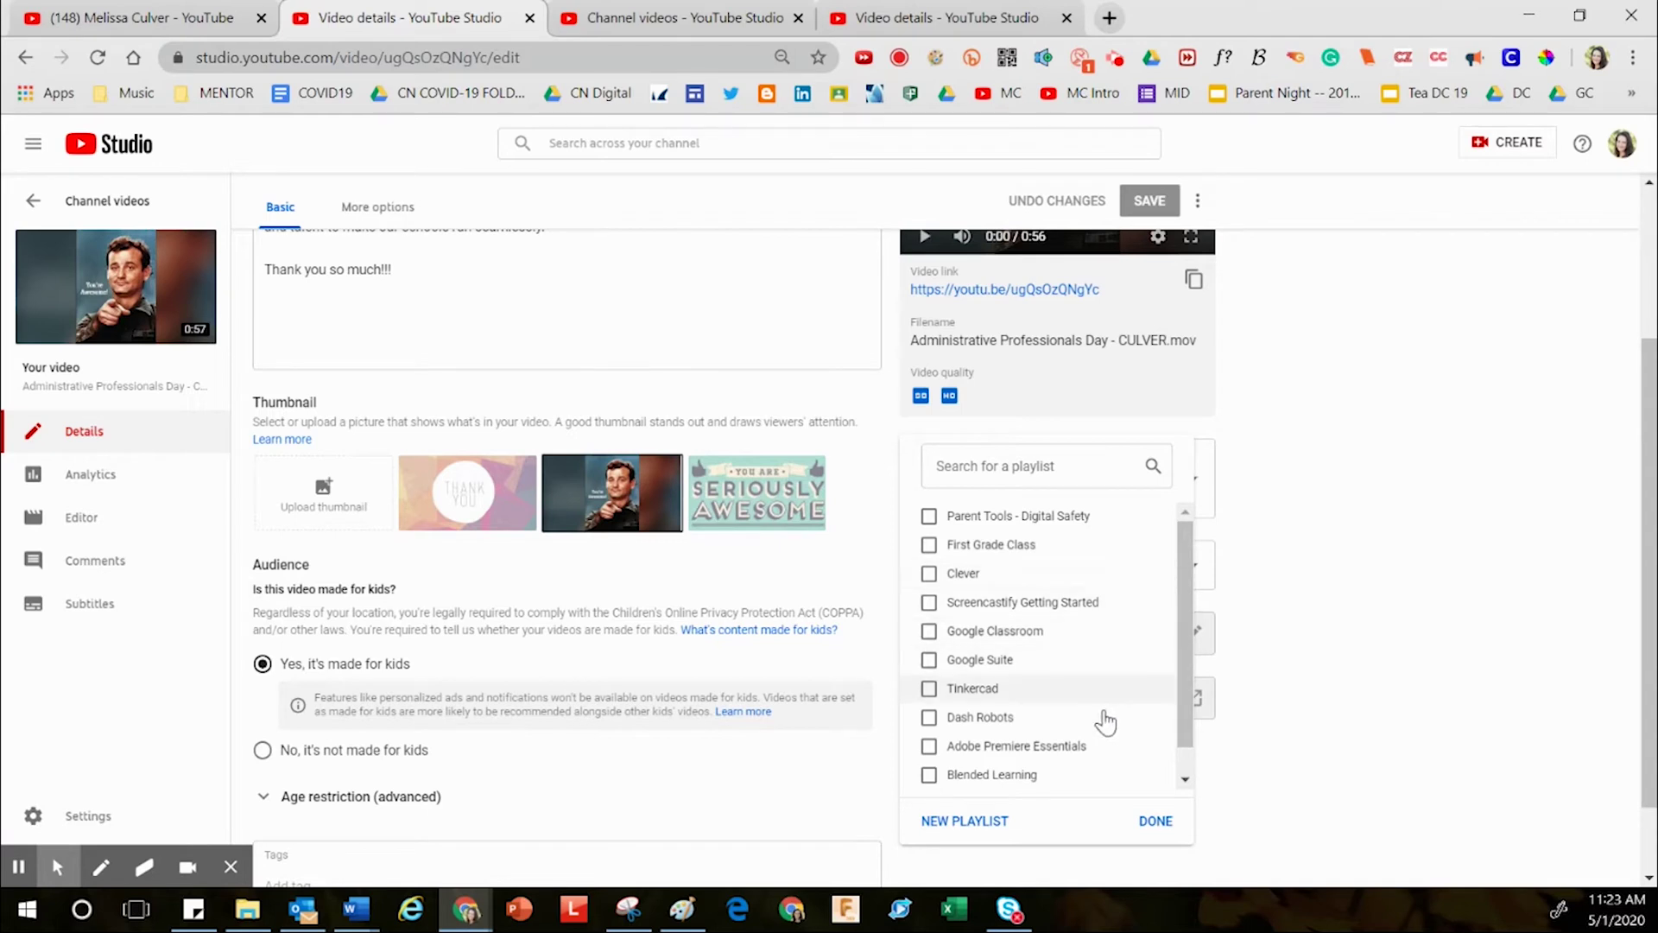
left_click(976, 823)
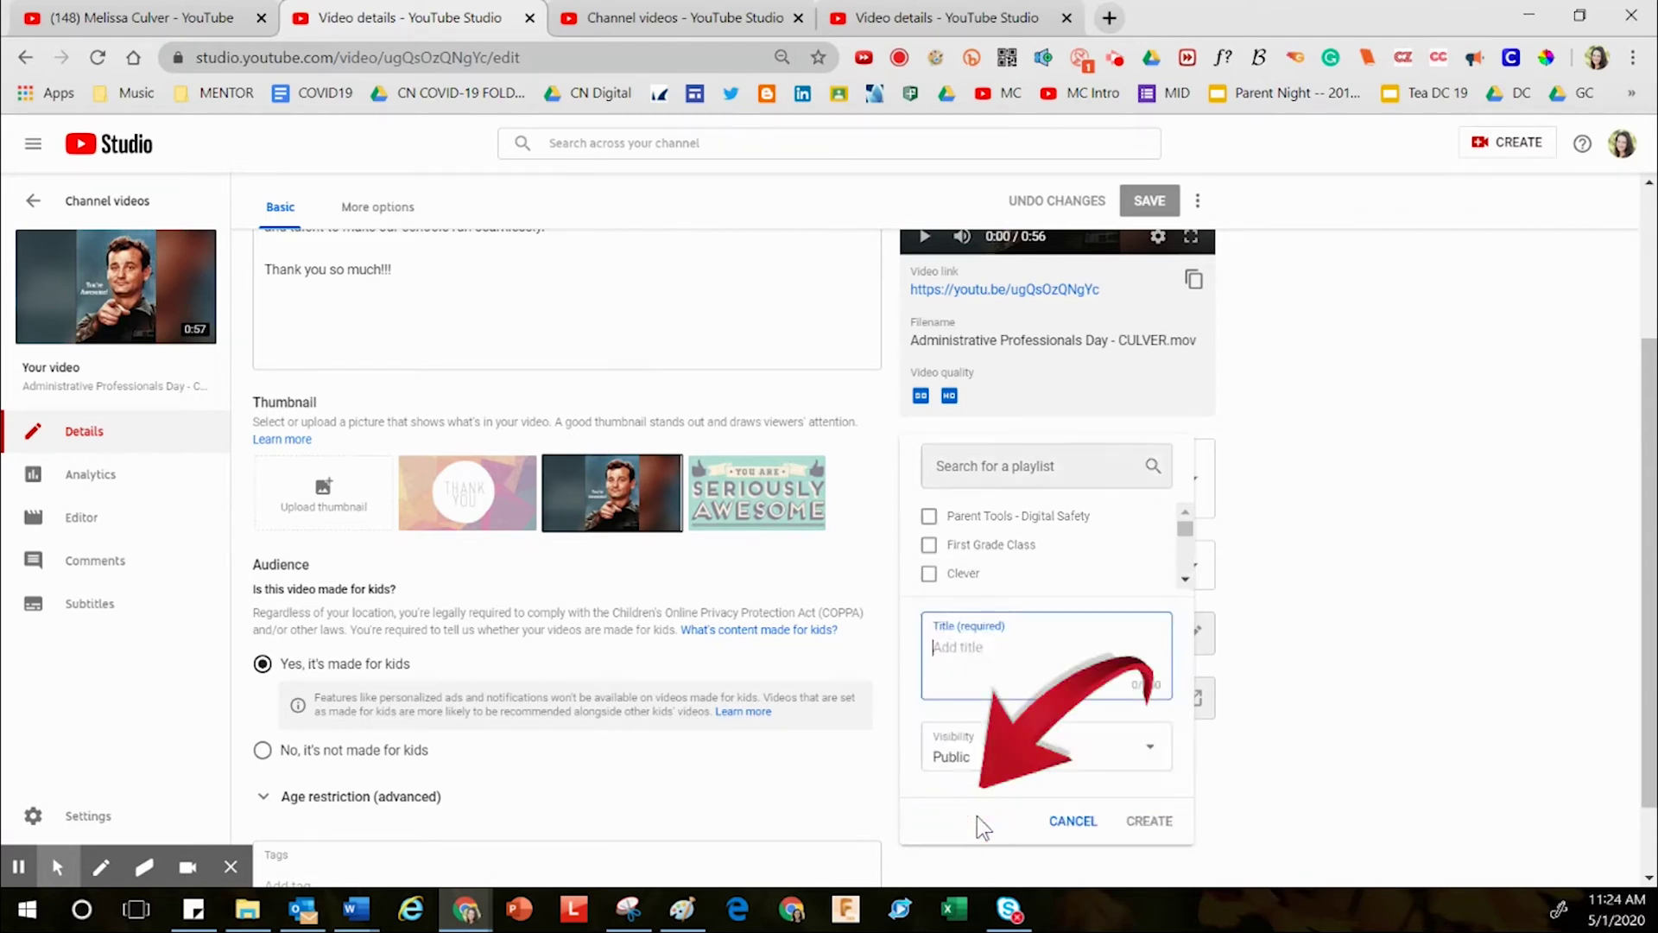
type("M")
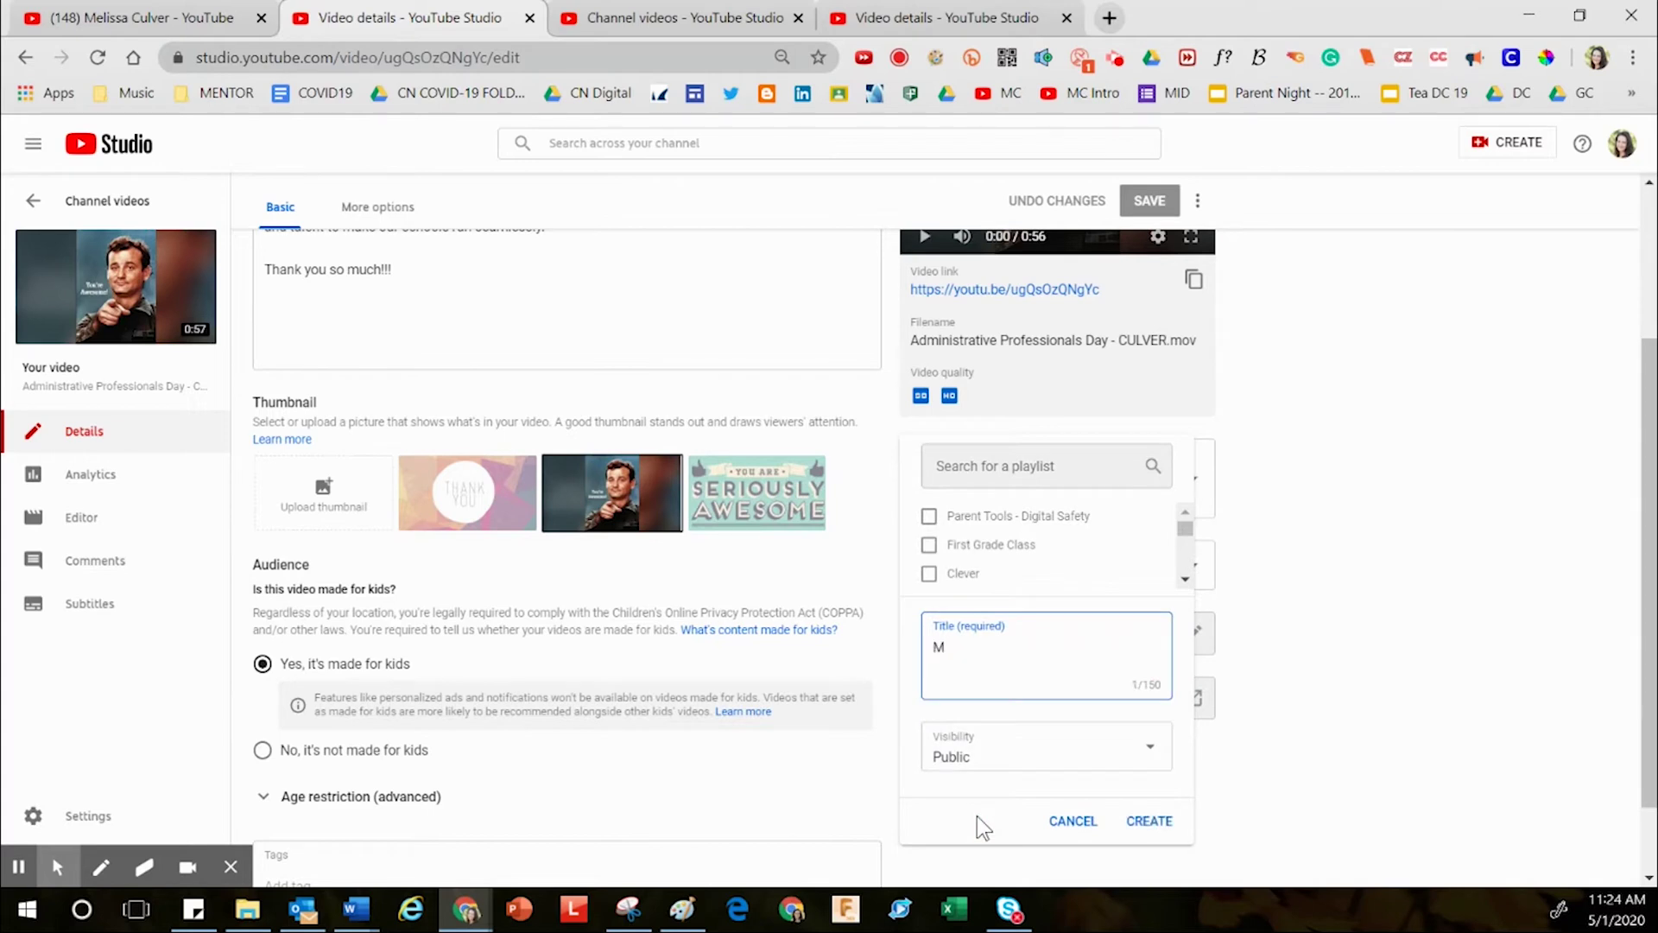
type("iscellaneous")
left_click(989, 749)
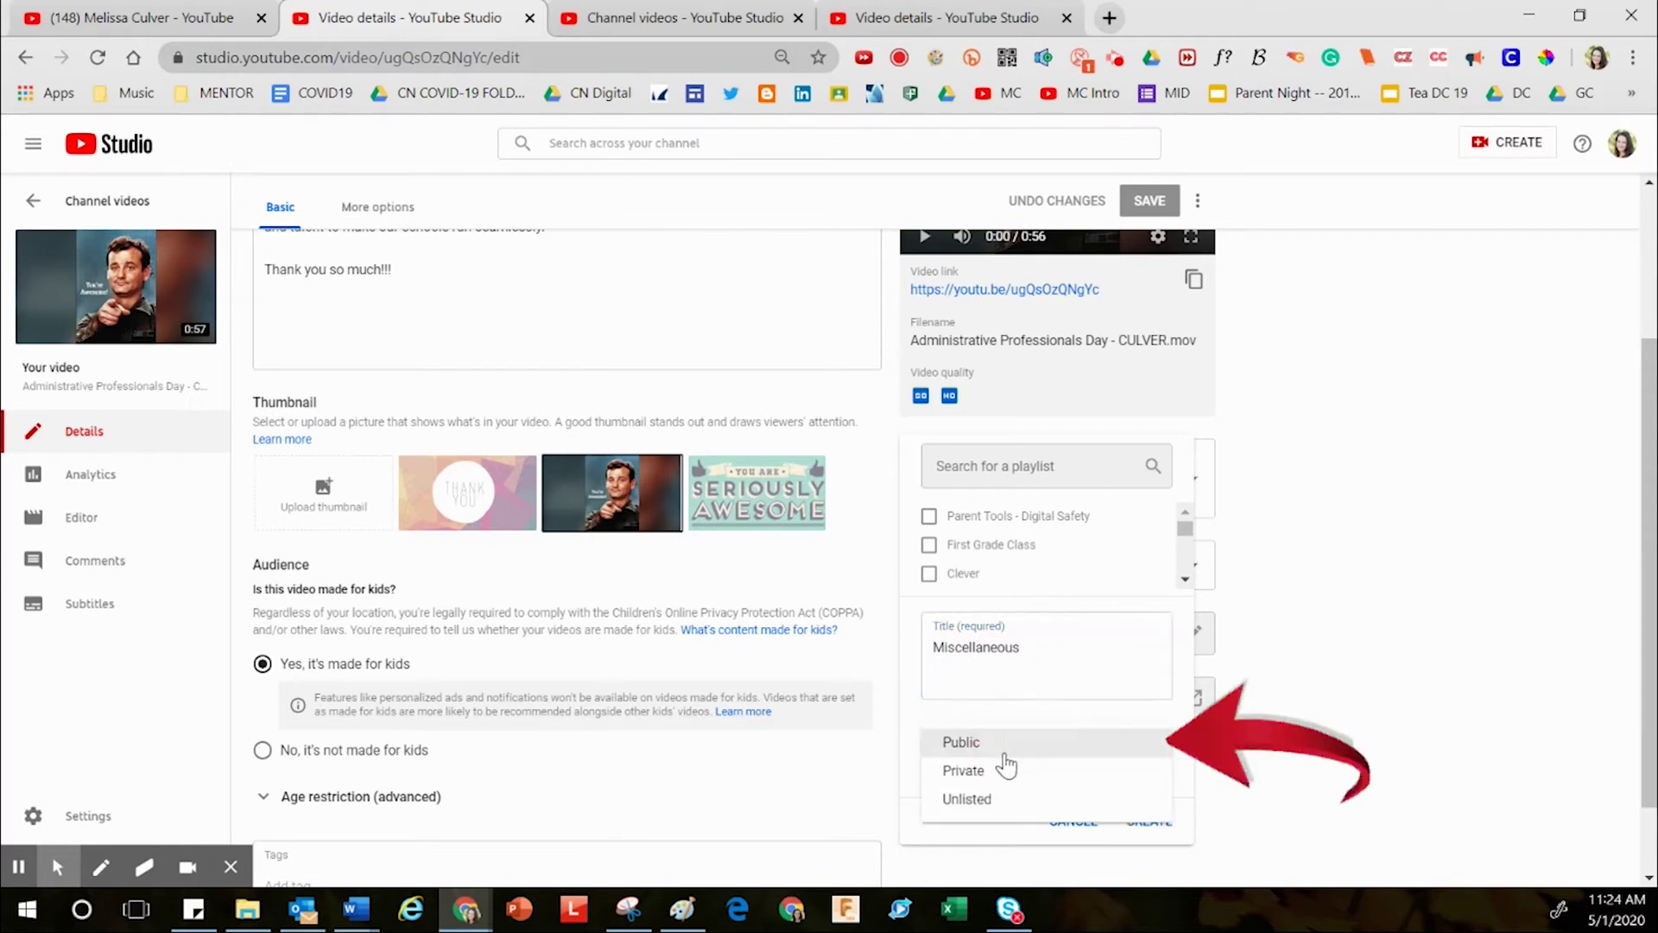
left_click(967, 799)
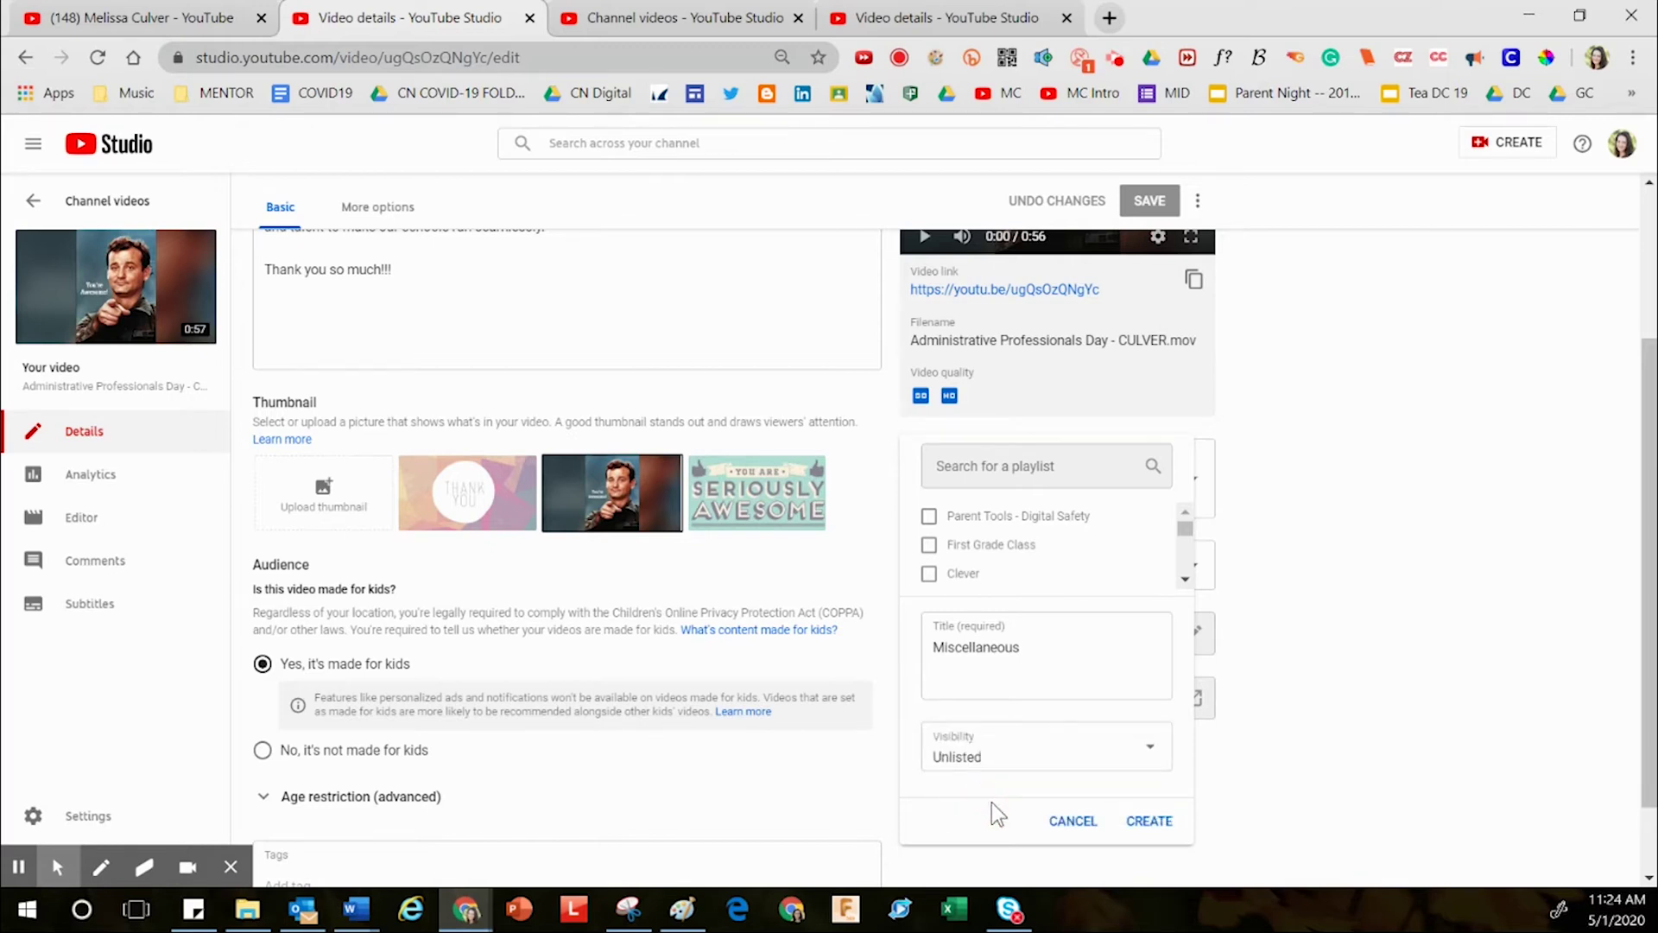
left_click(1152, 822)
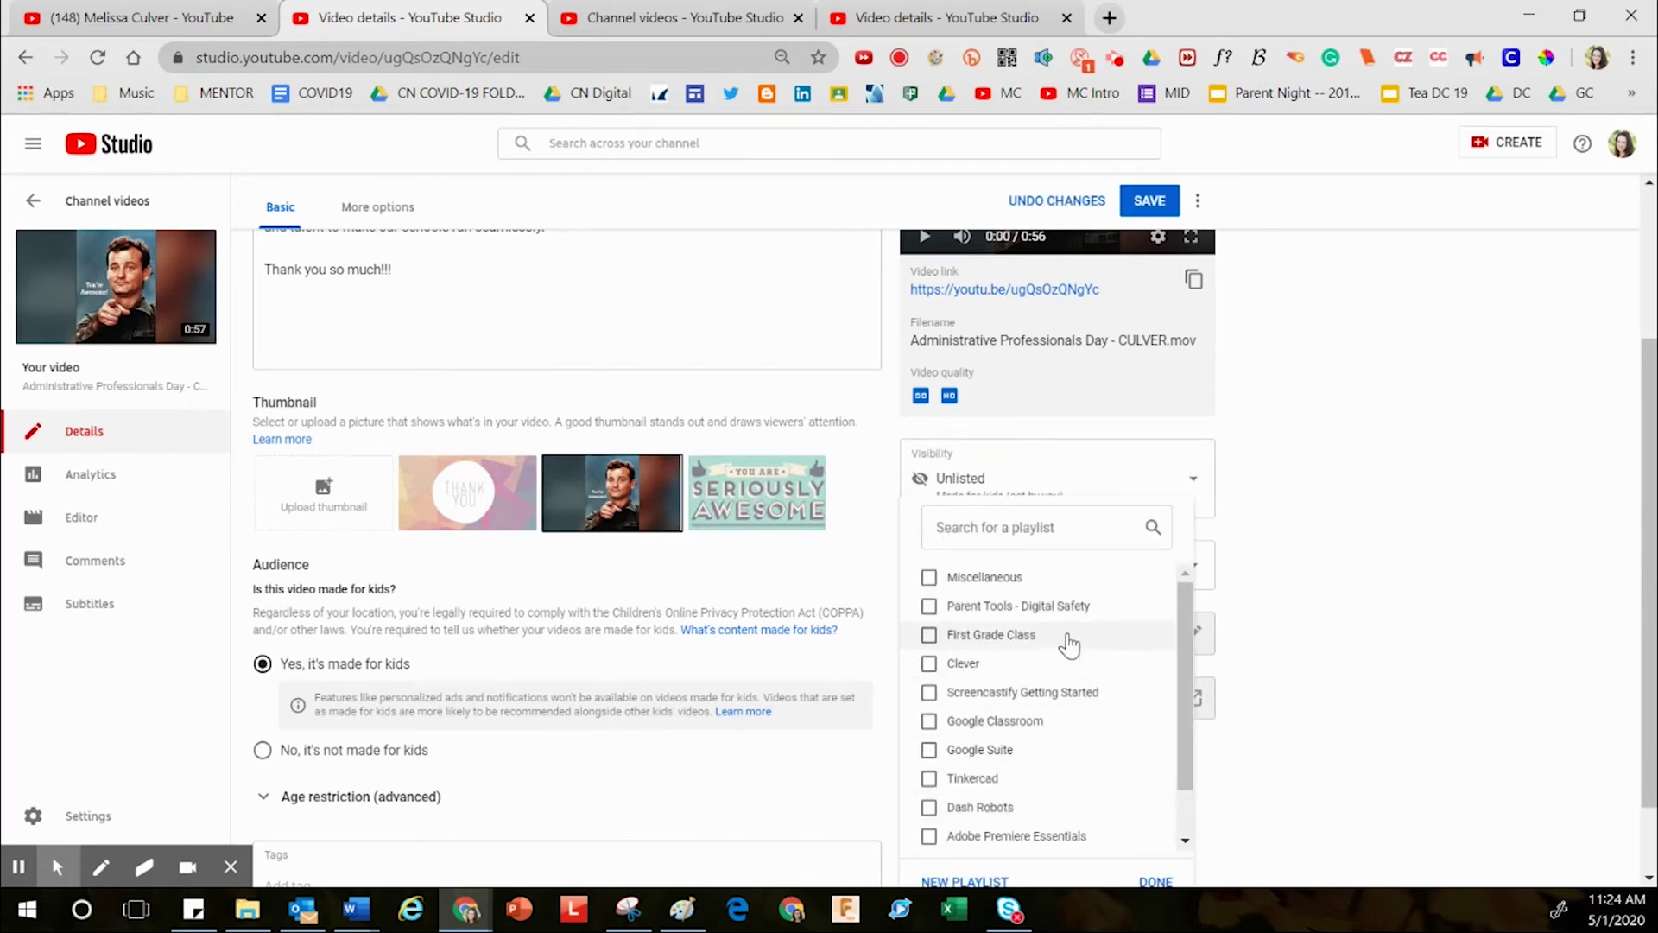
Add the video to the Miscellaneous playlist and save the video details.
left_click(930, 578)
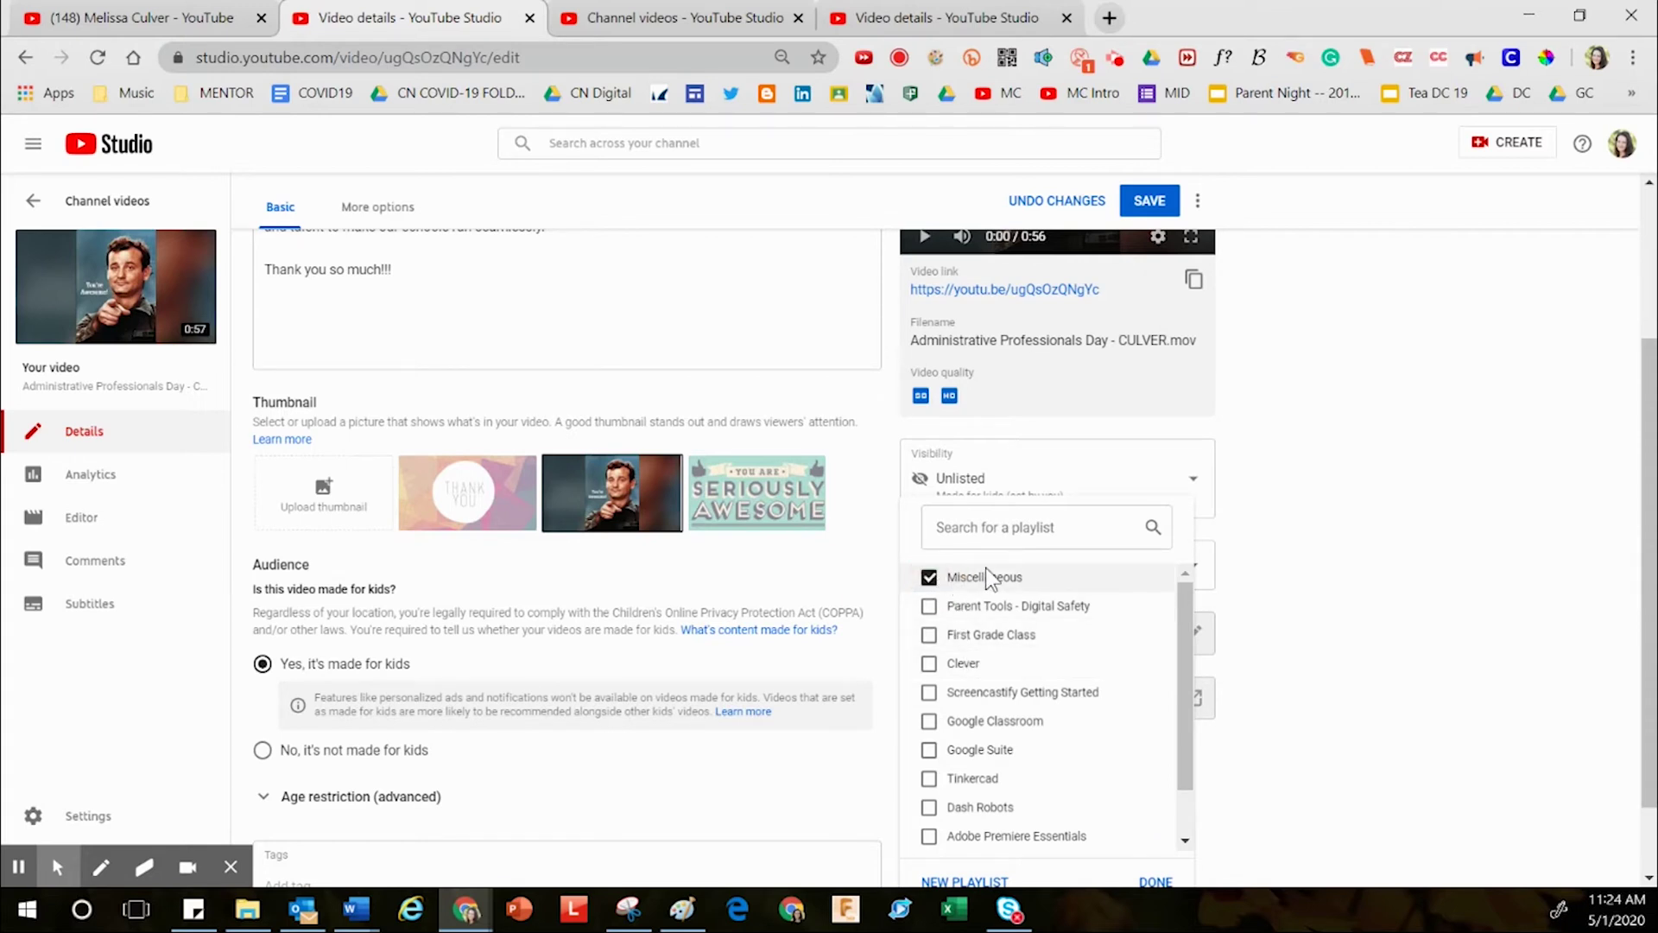
left_click(1422, 577)
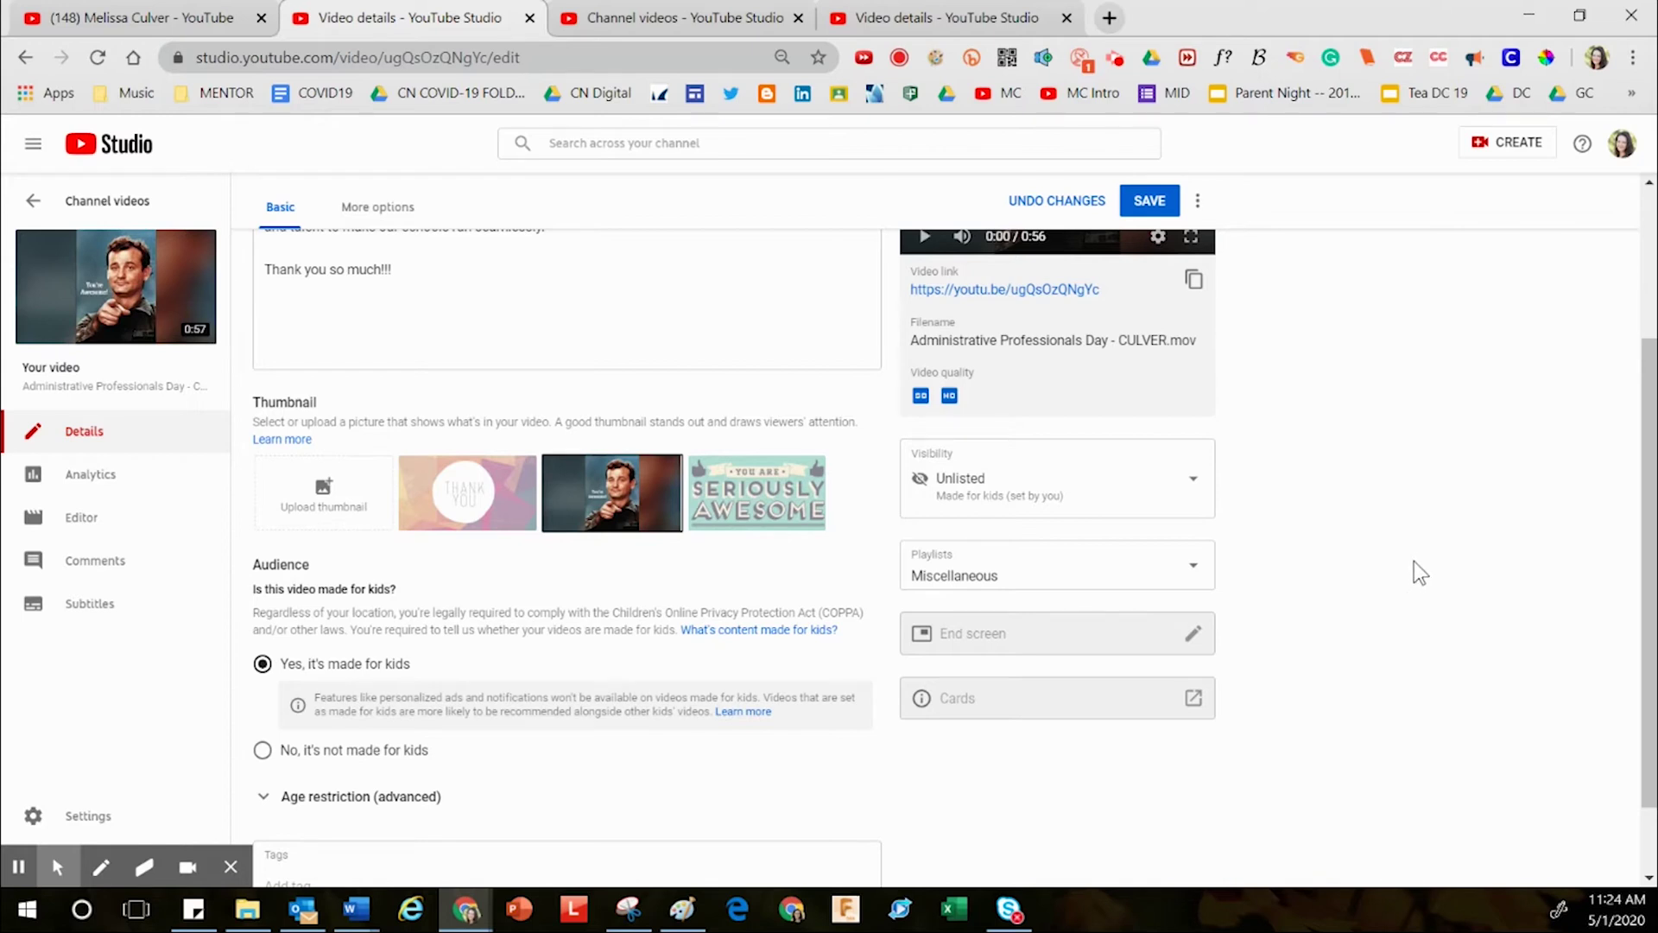
left_click(1153, 203)
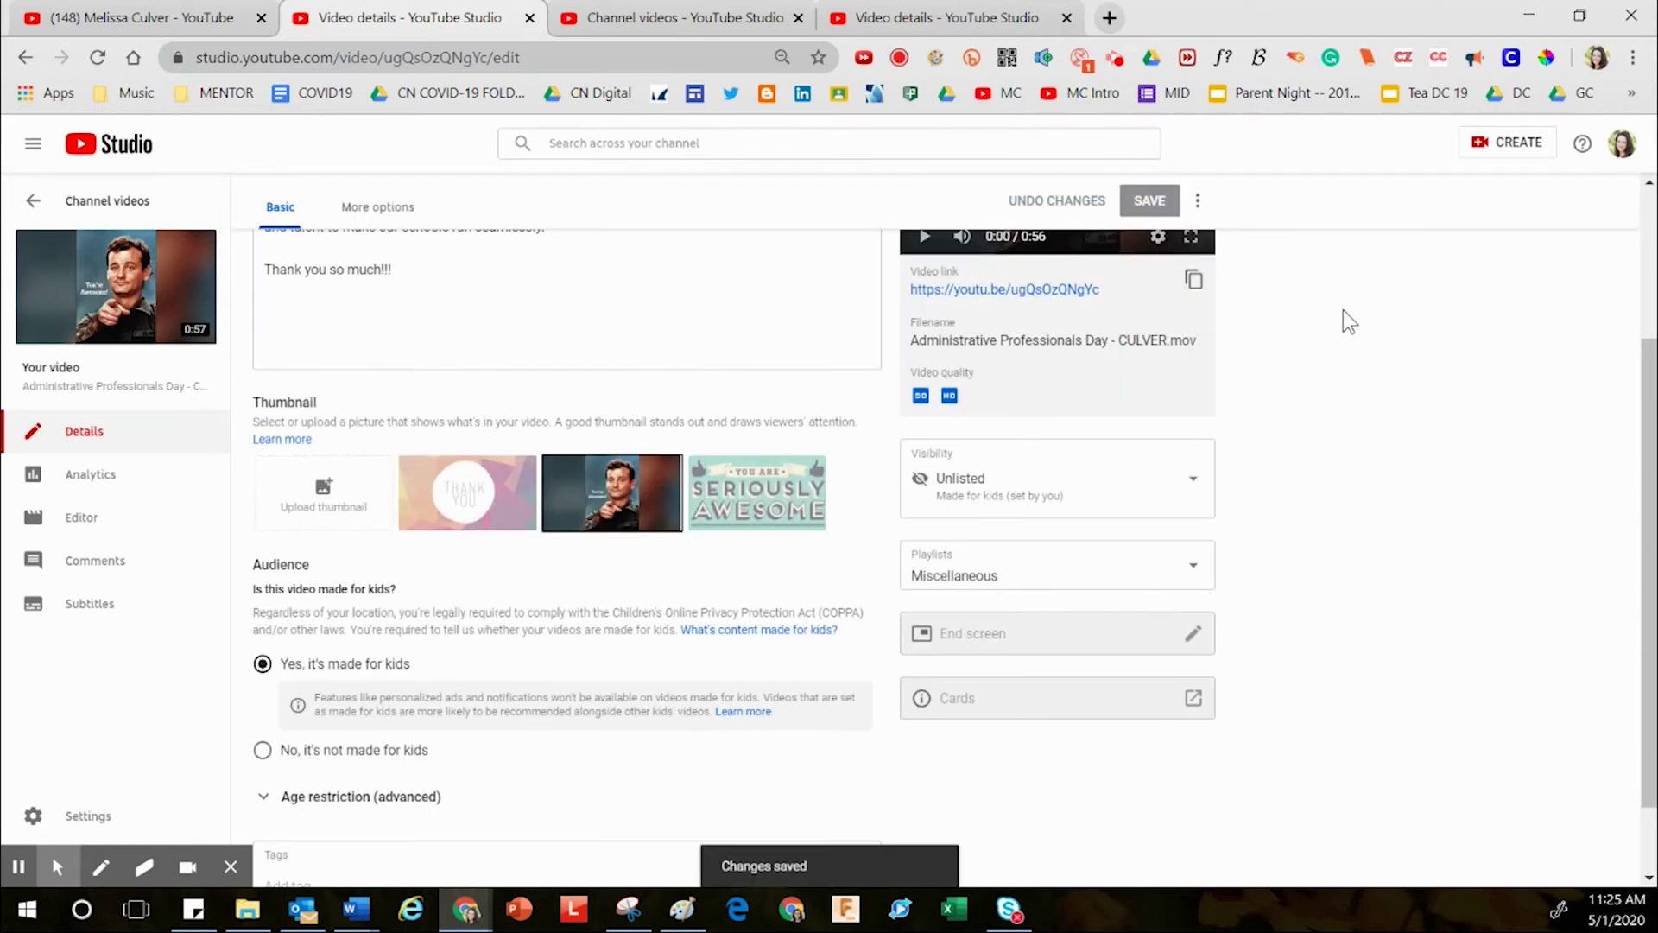
Refresh the public channel page and expand the full list of playlists to check the Miscellaneous entry.
left_click(164, 24)
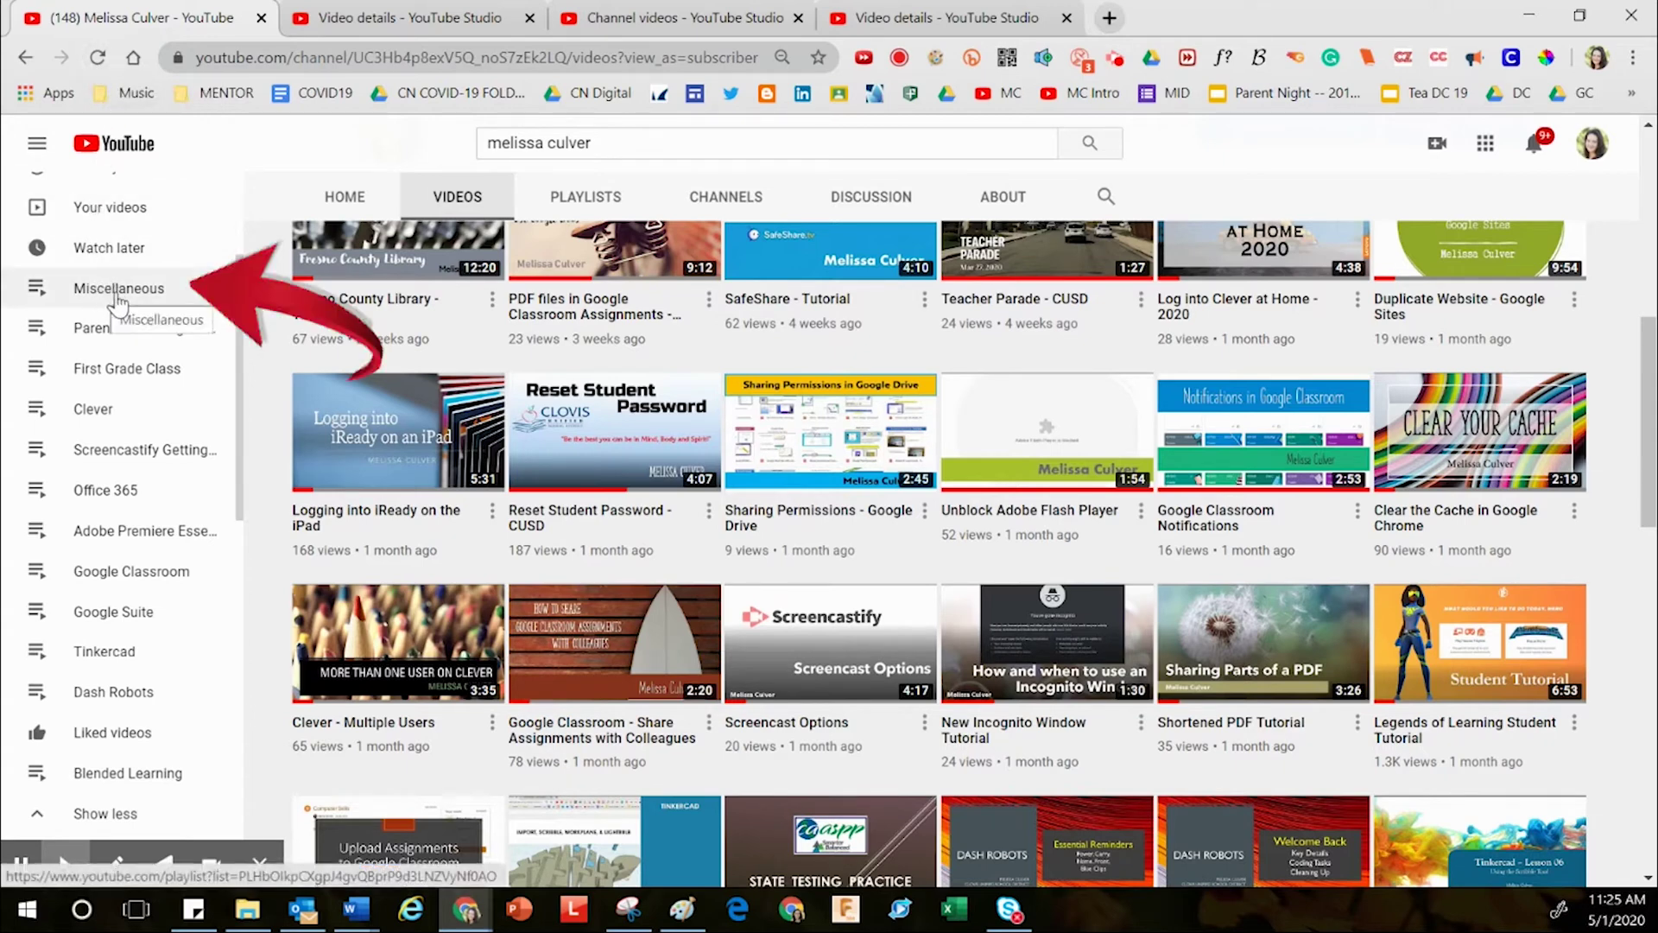
left_click(95, 55)
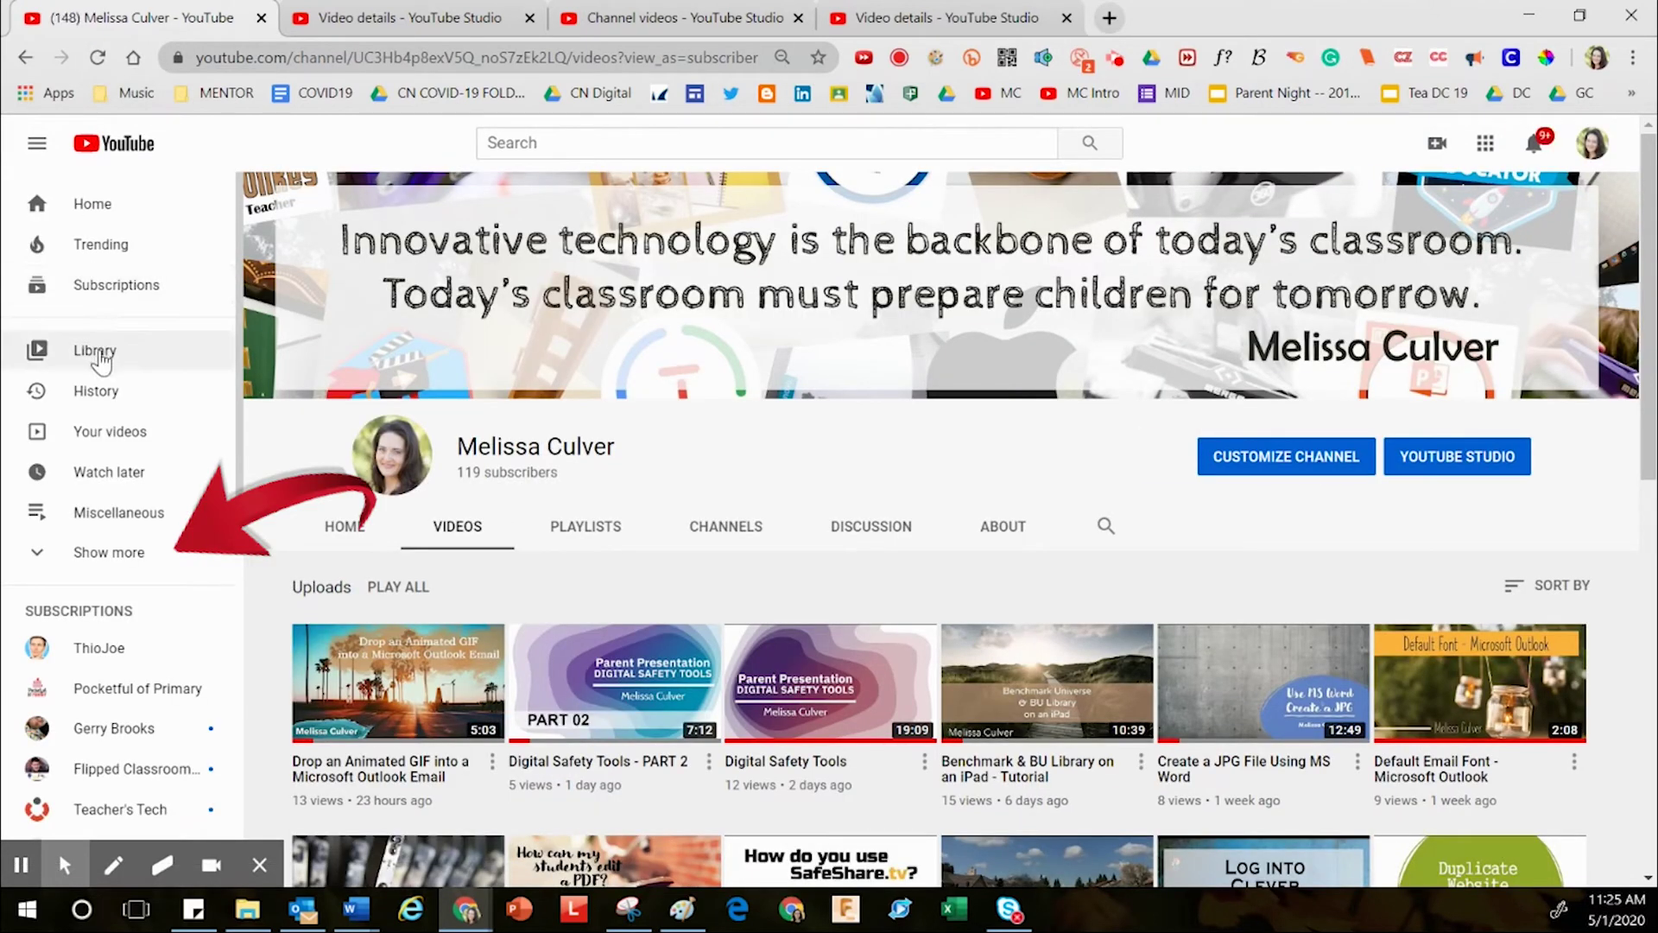
left_click(95, 553)
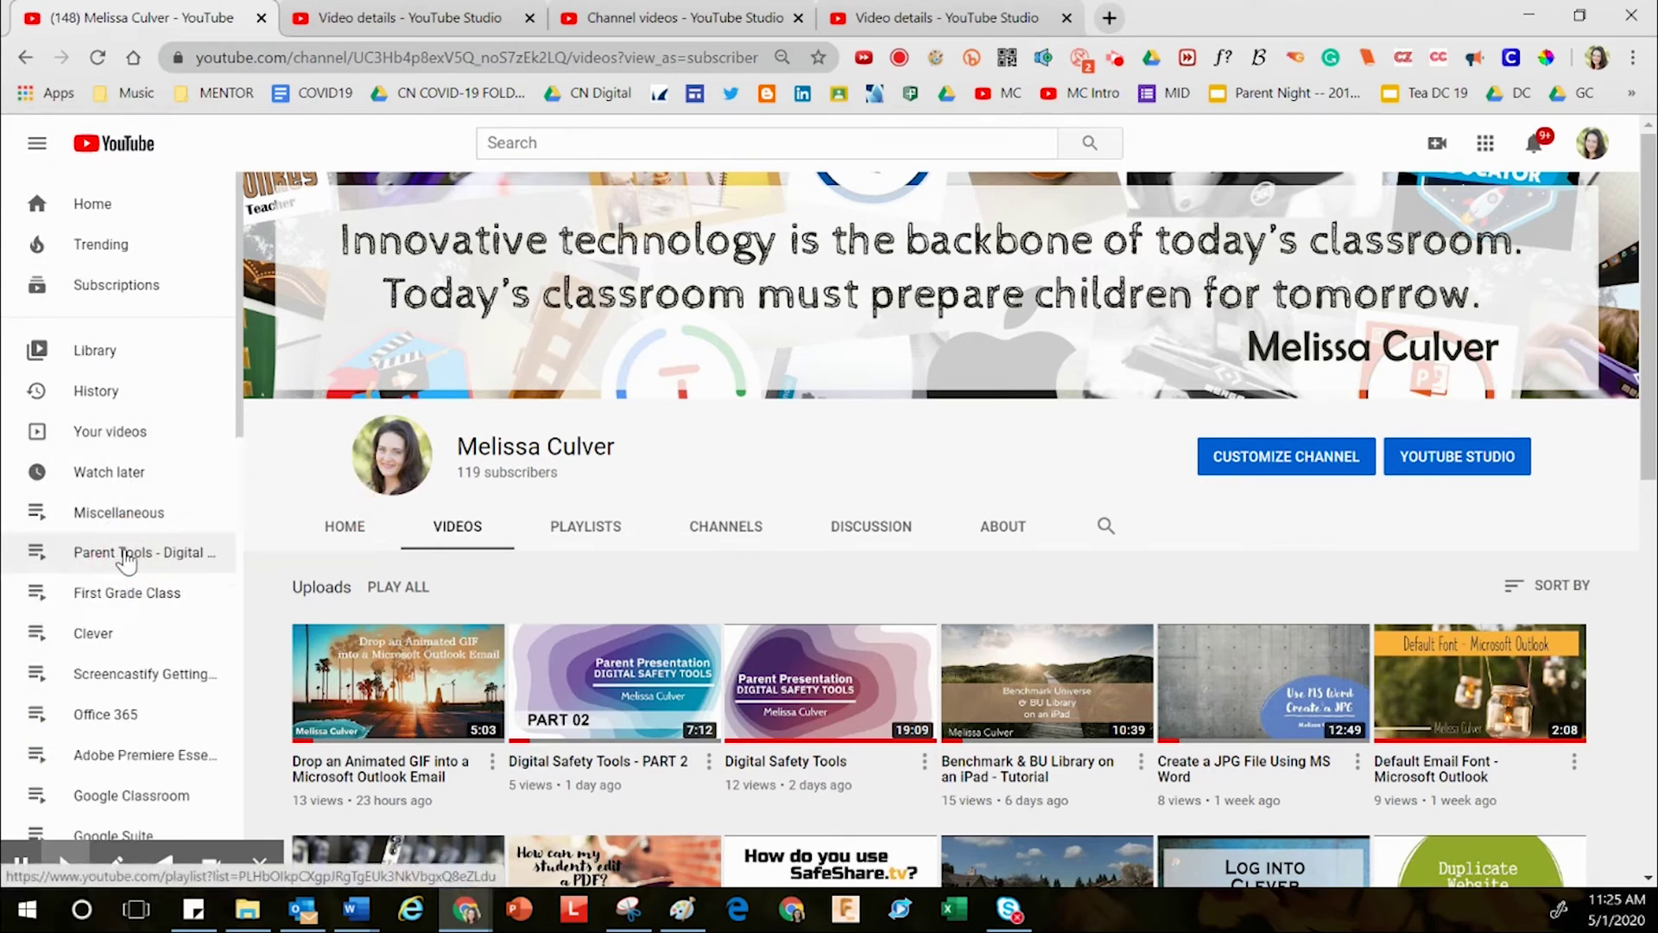
scroll(116, 475, "down", 3)
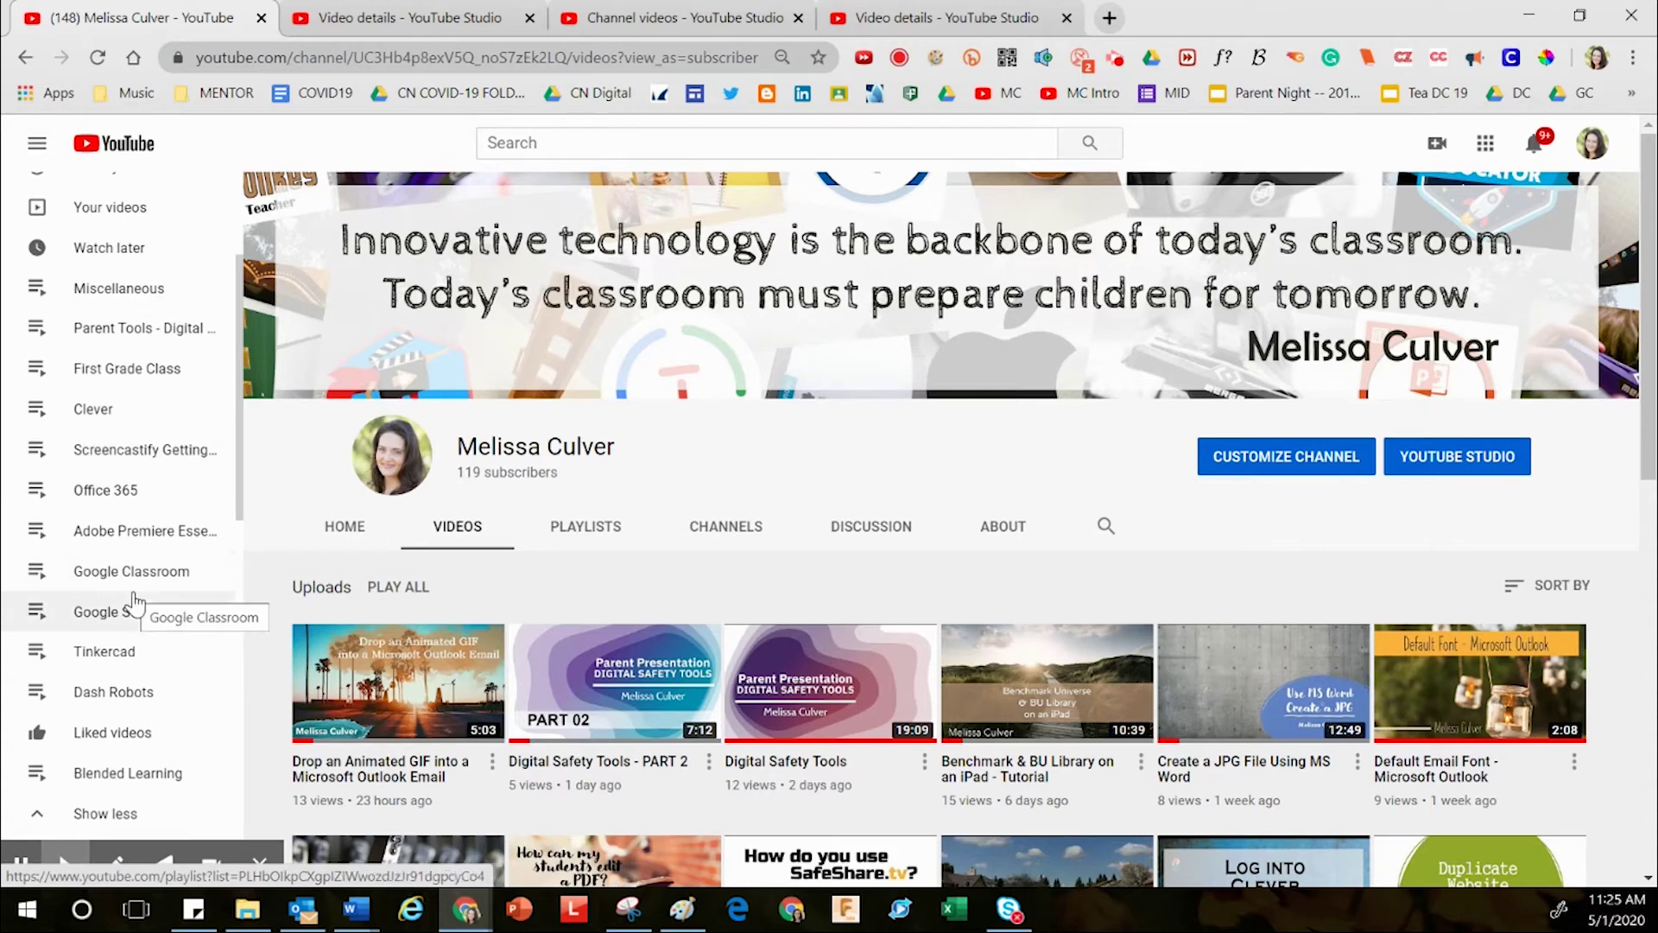
scroll(134, 609, "up", 1)
scroll(134, 518, "up", 1)
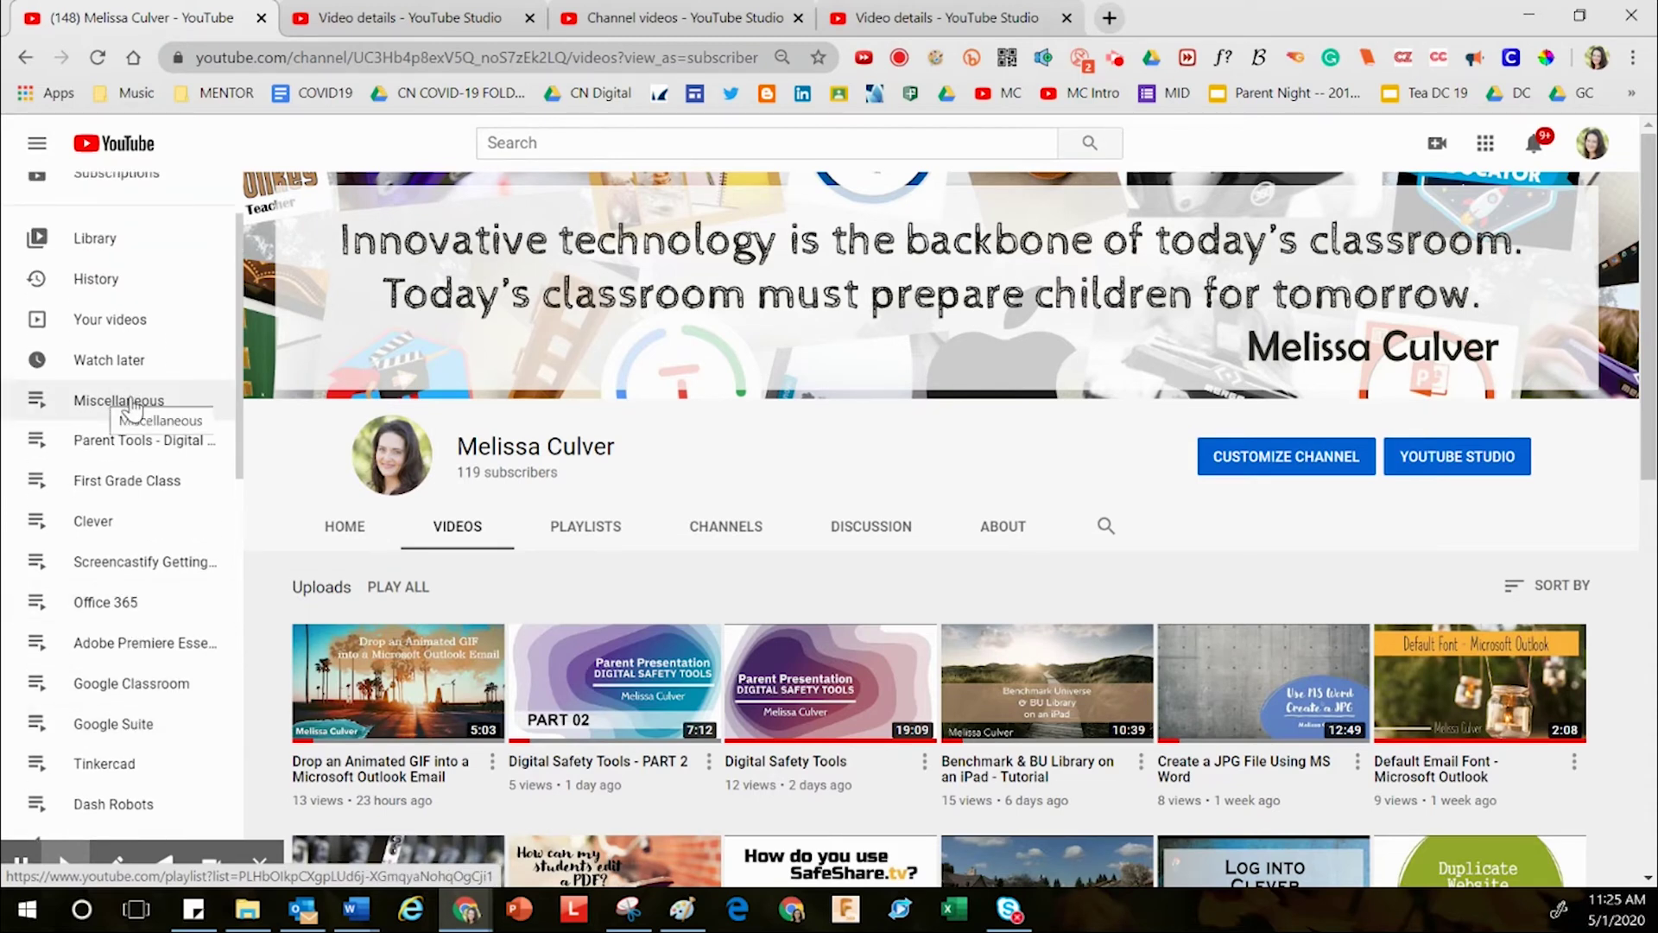
Open the Miscellaneous playlist in a new browser tab and switch to it.
right_click(131, 402)
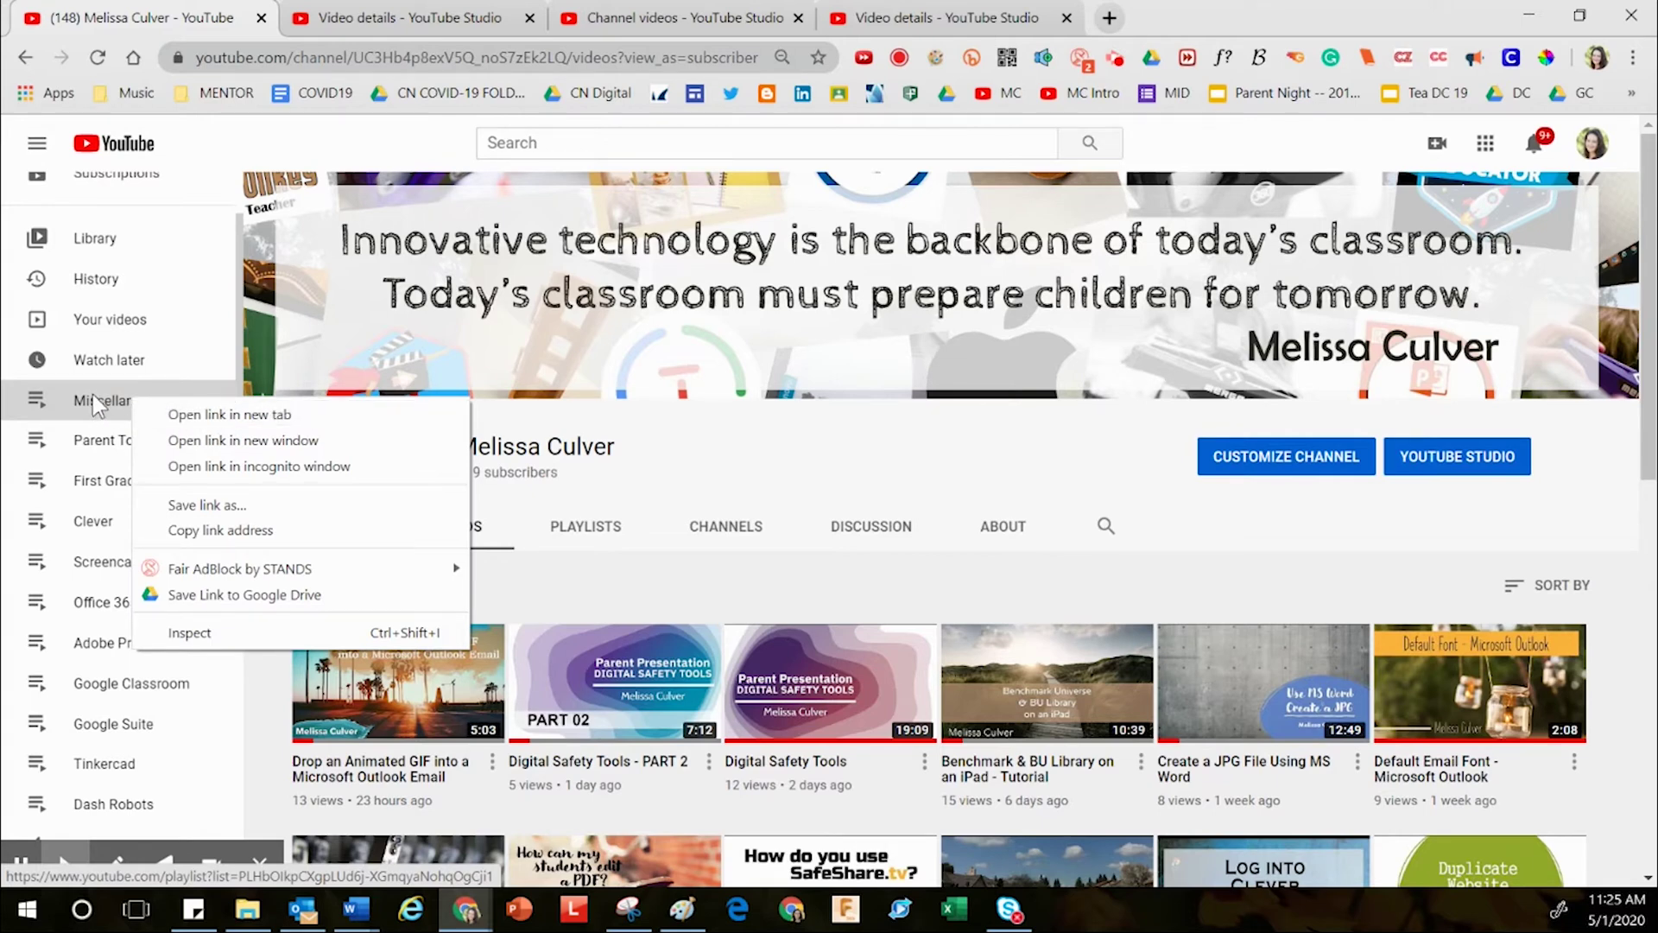
left_click(205, 417)
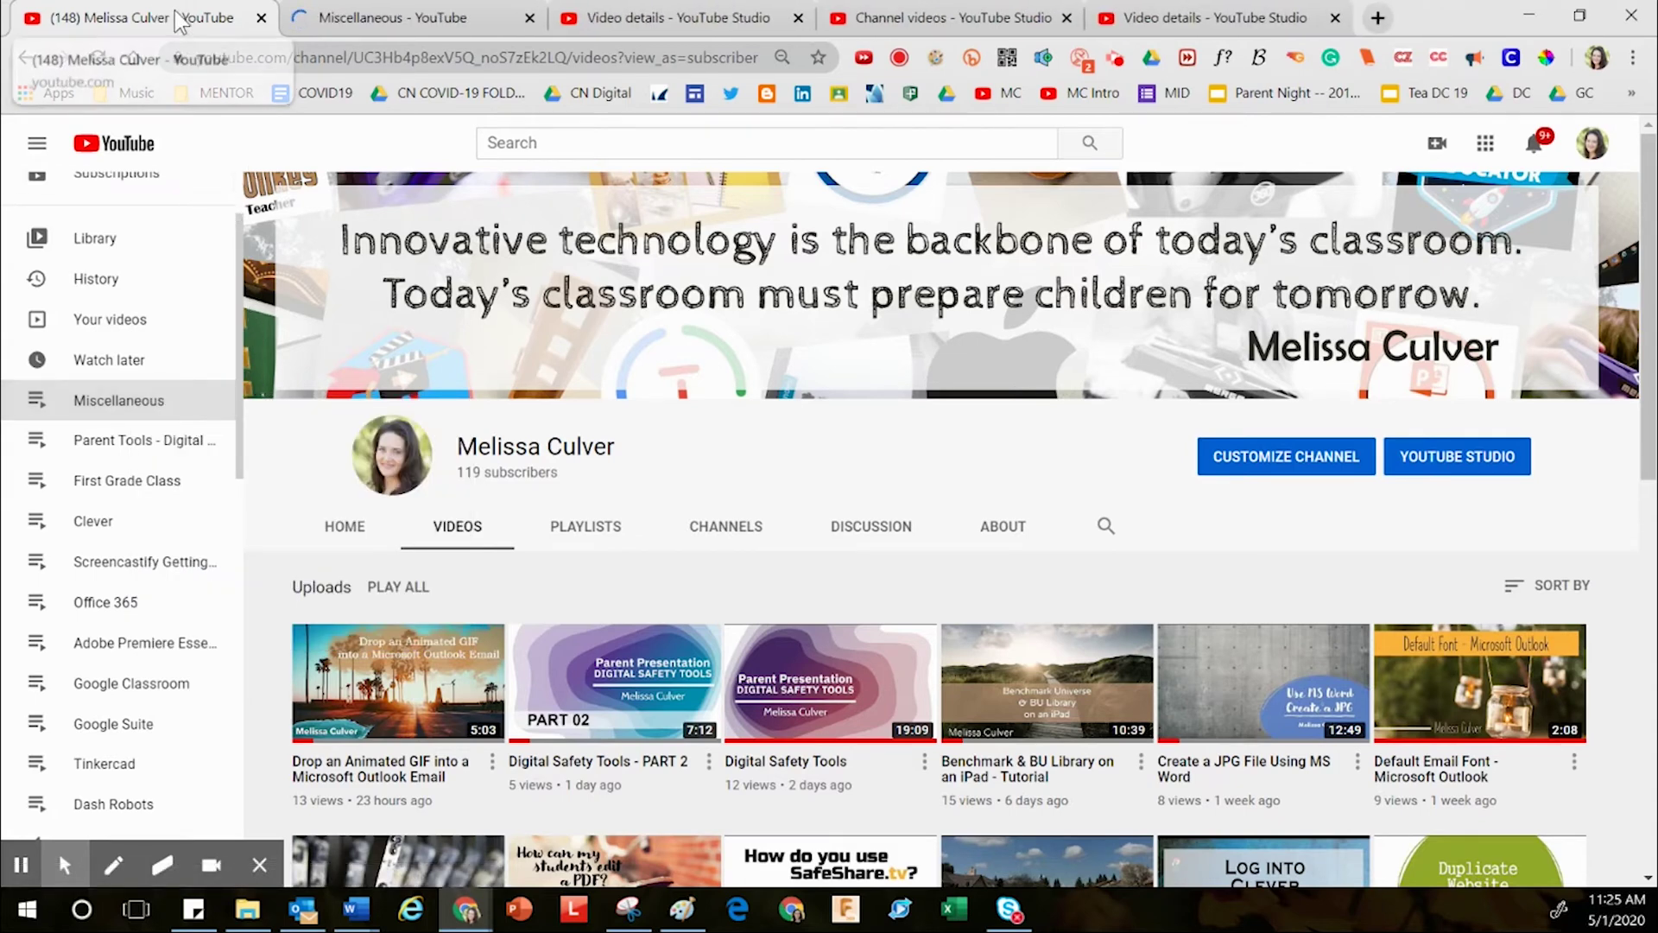
left_click(367, 26)
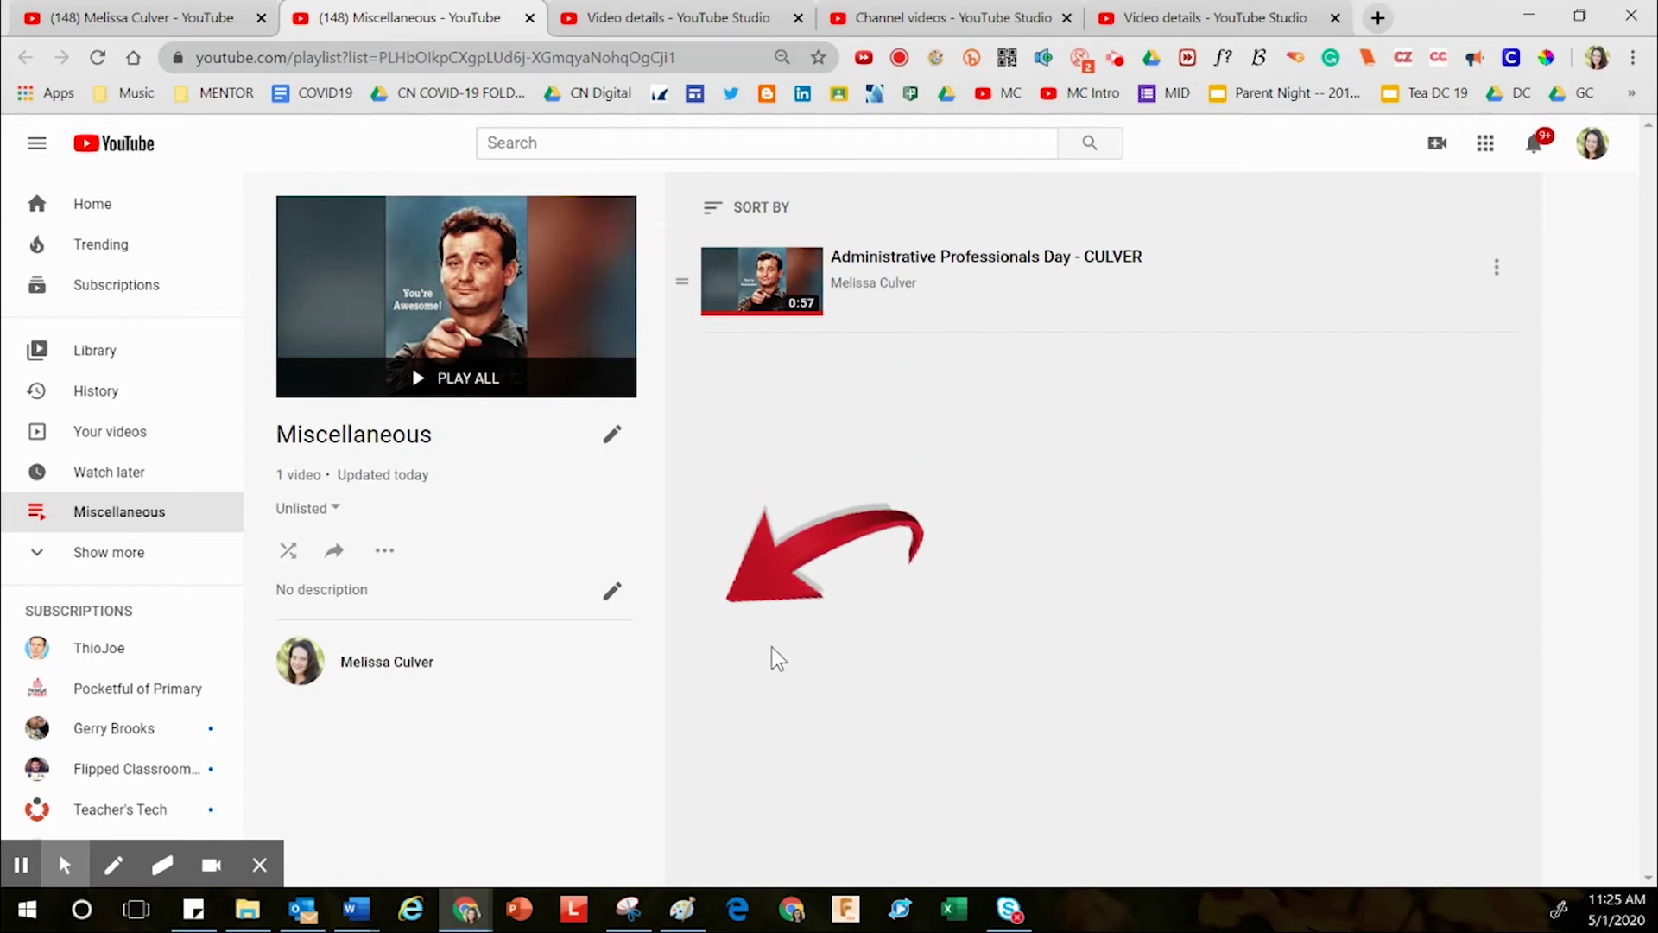
Review the video's options in the Miscellaneous playlist, open the playlist title for editing and save it as is.
mouse_move(682, 281)
left_mouse_down()
mouse_move(670, 646)
mouse_move(688, 741)
mouse_move(703, 510)
mouse_move(678, 283)
left_mouse_up()
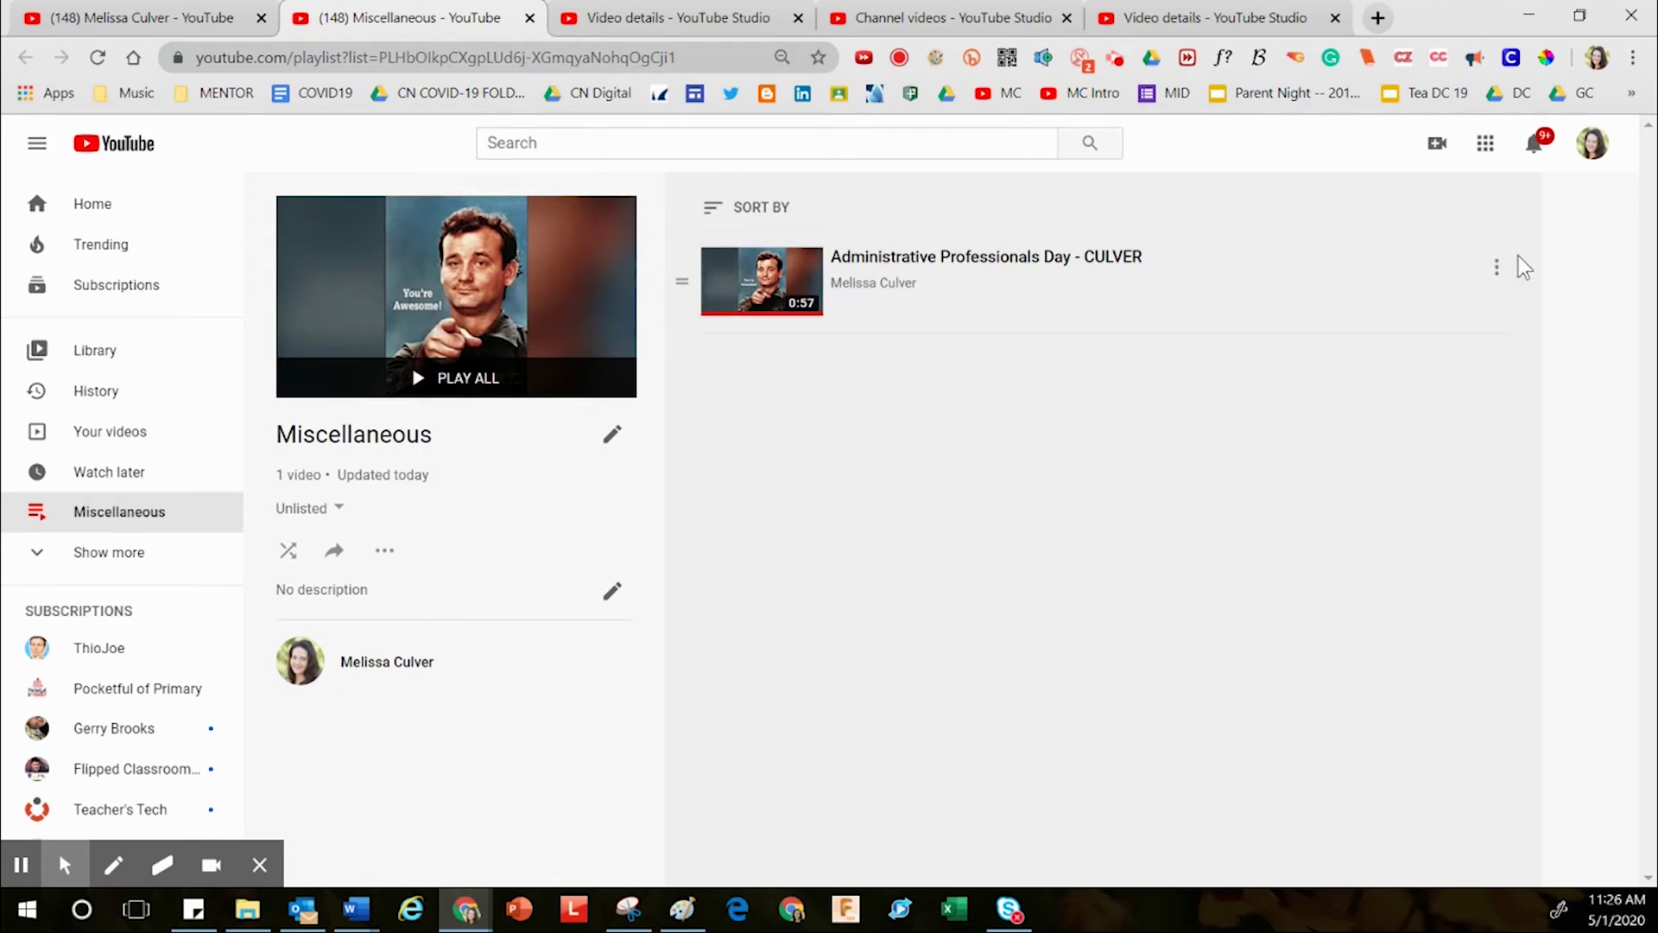
left_click(1496, 267)
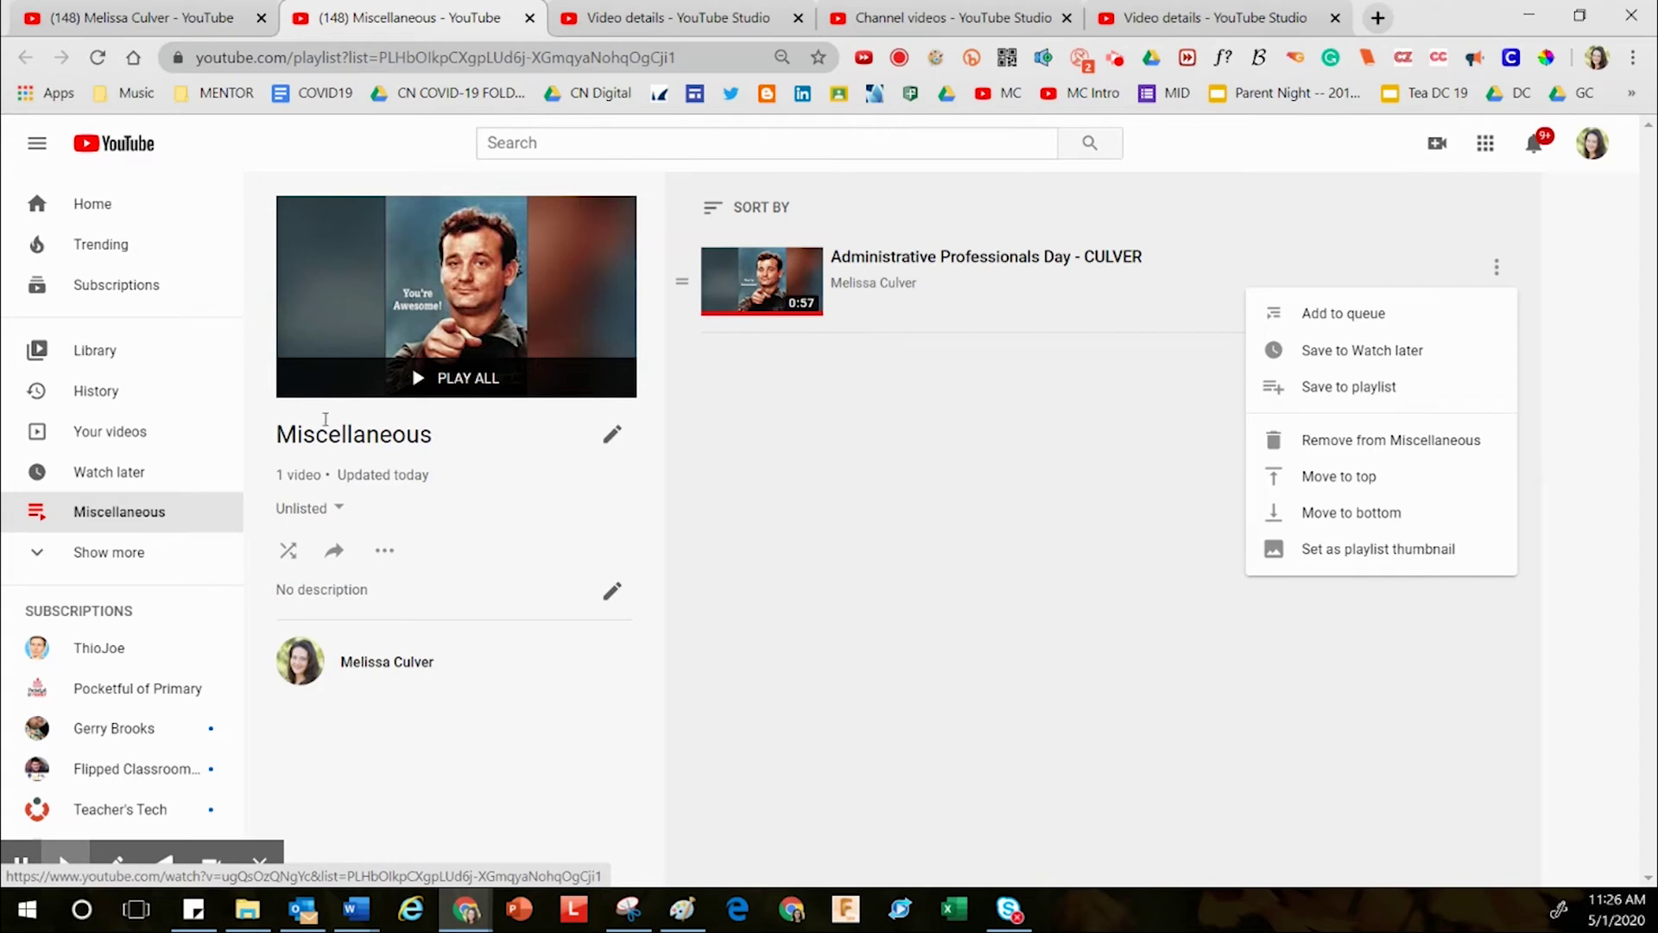
left_click_drag(296, 434, 413, 436)
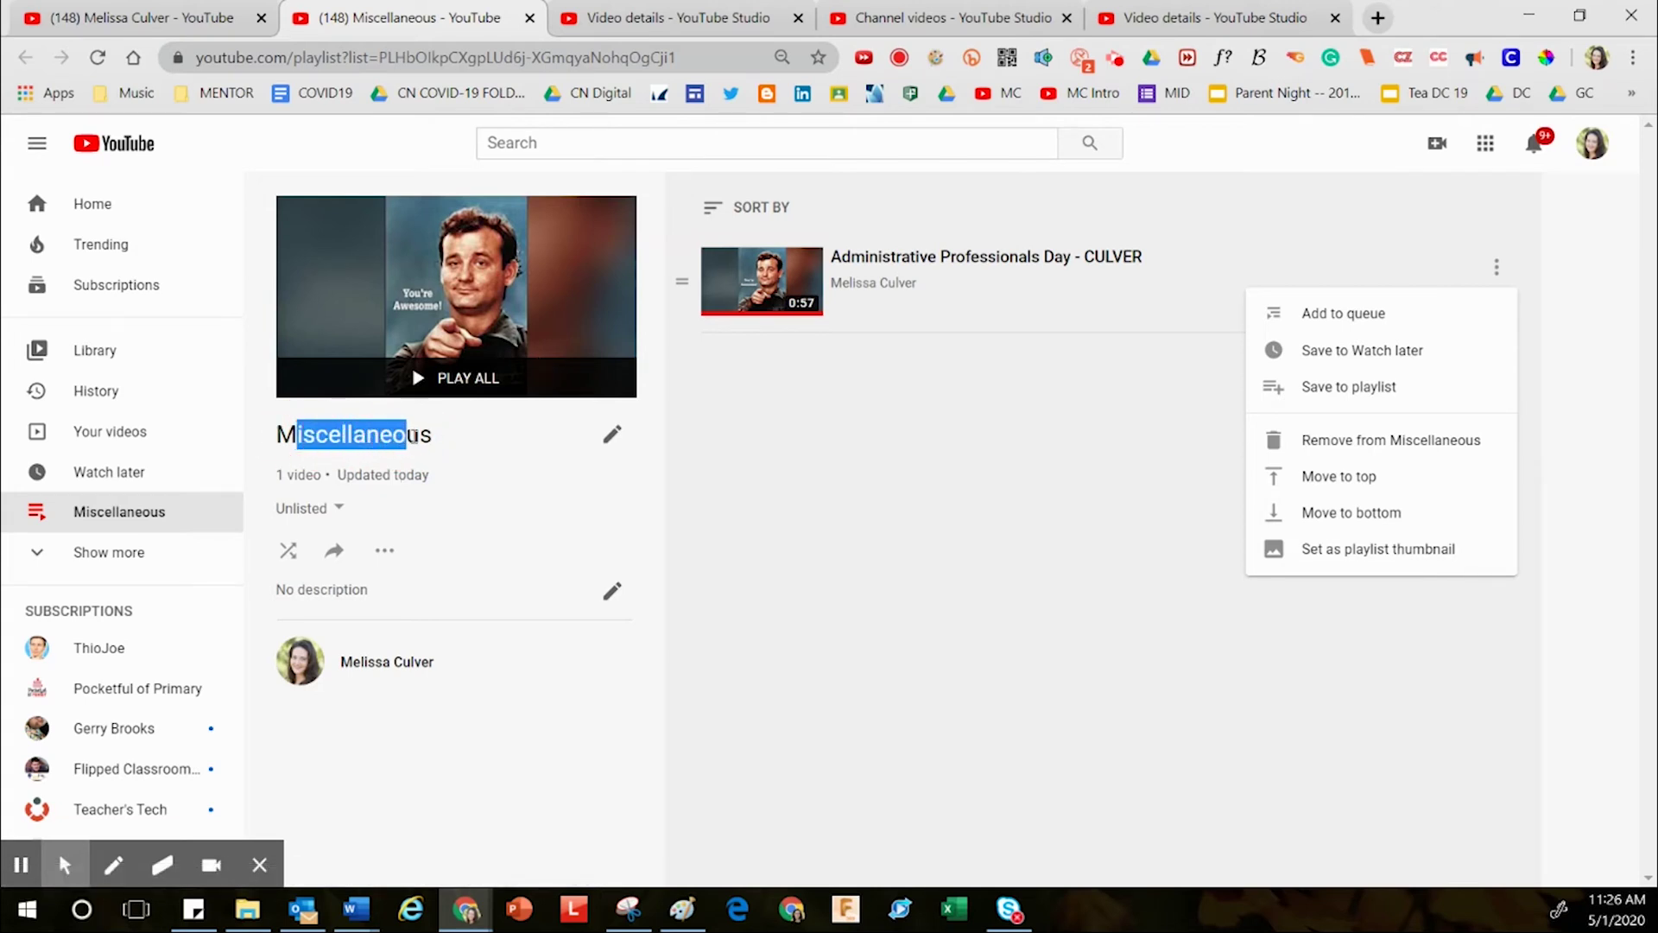
left_click(613, 435)
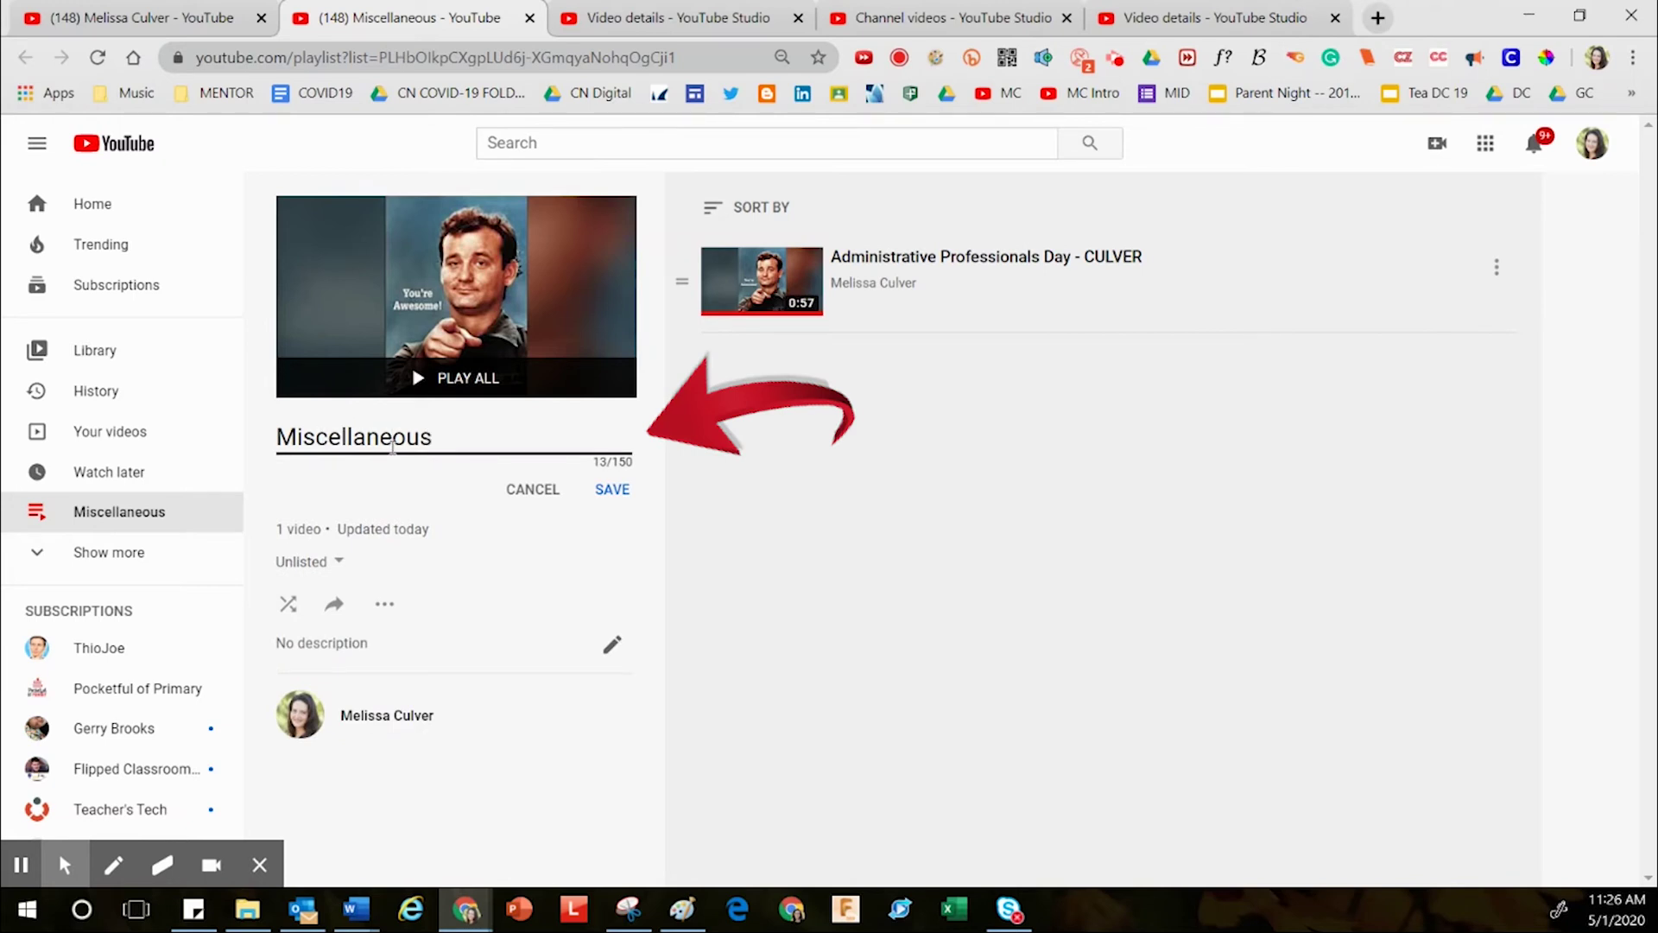
left_click(610, 493)
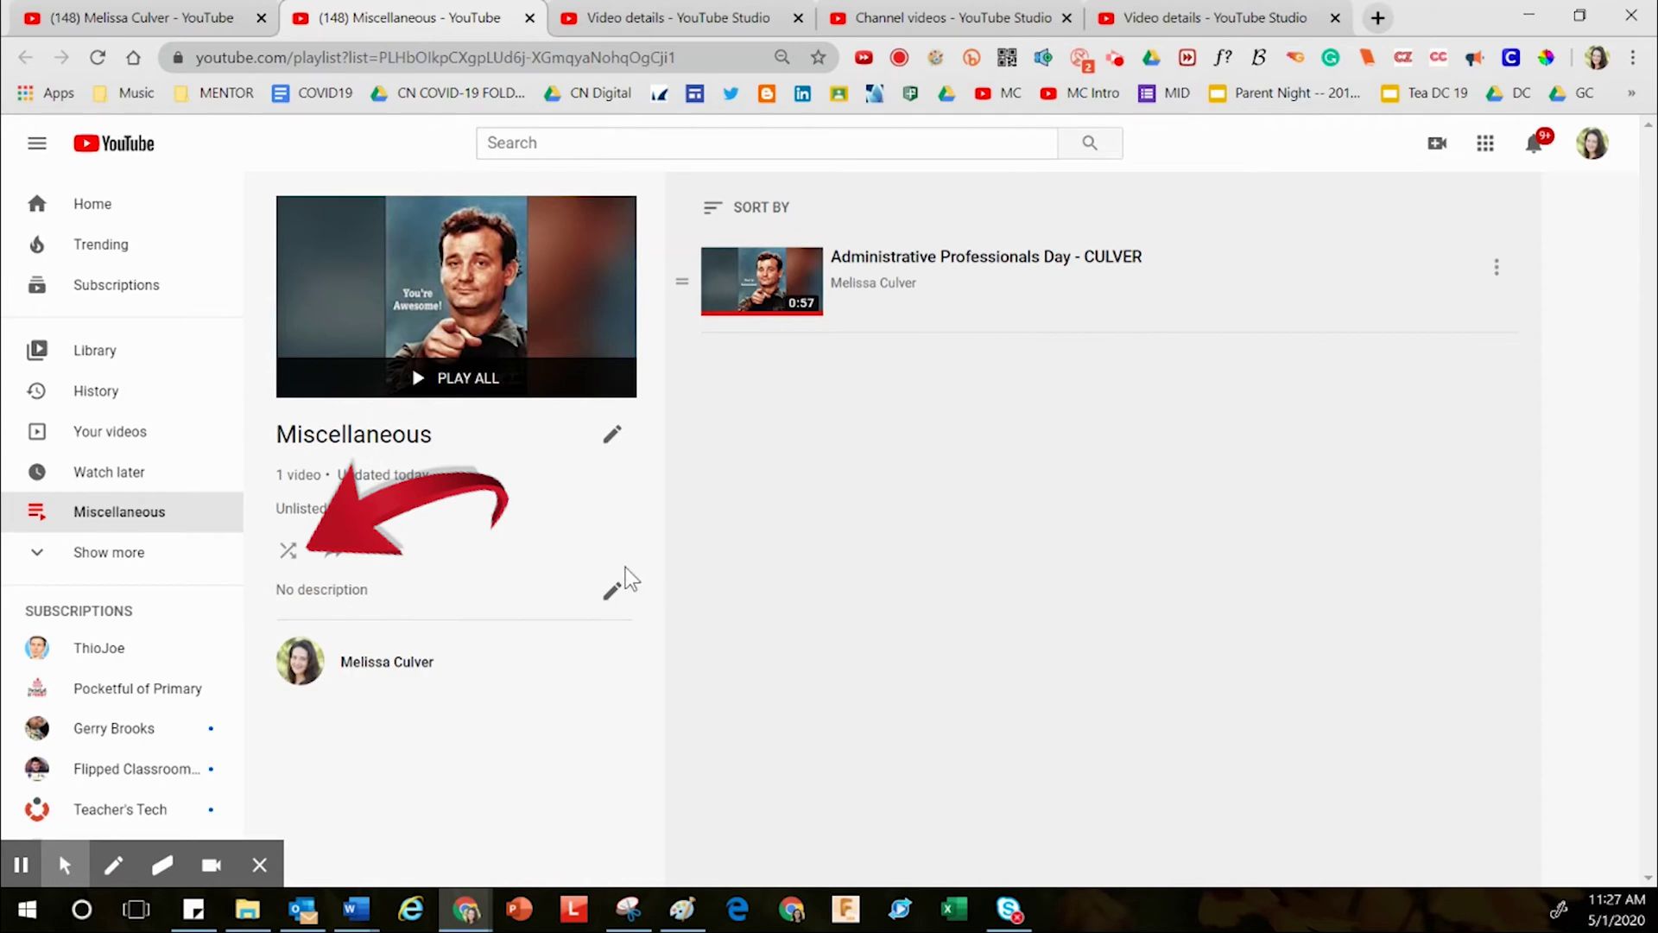
Copy the share link of the Miscellaneous playlist and close the sharing dialog.
left_click(333, 553)
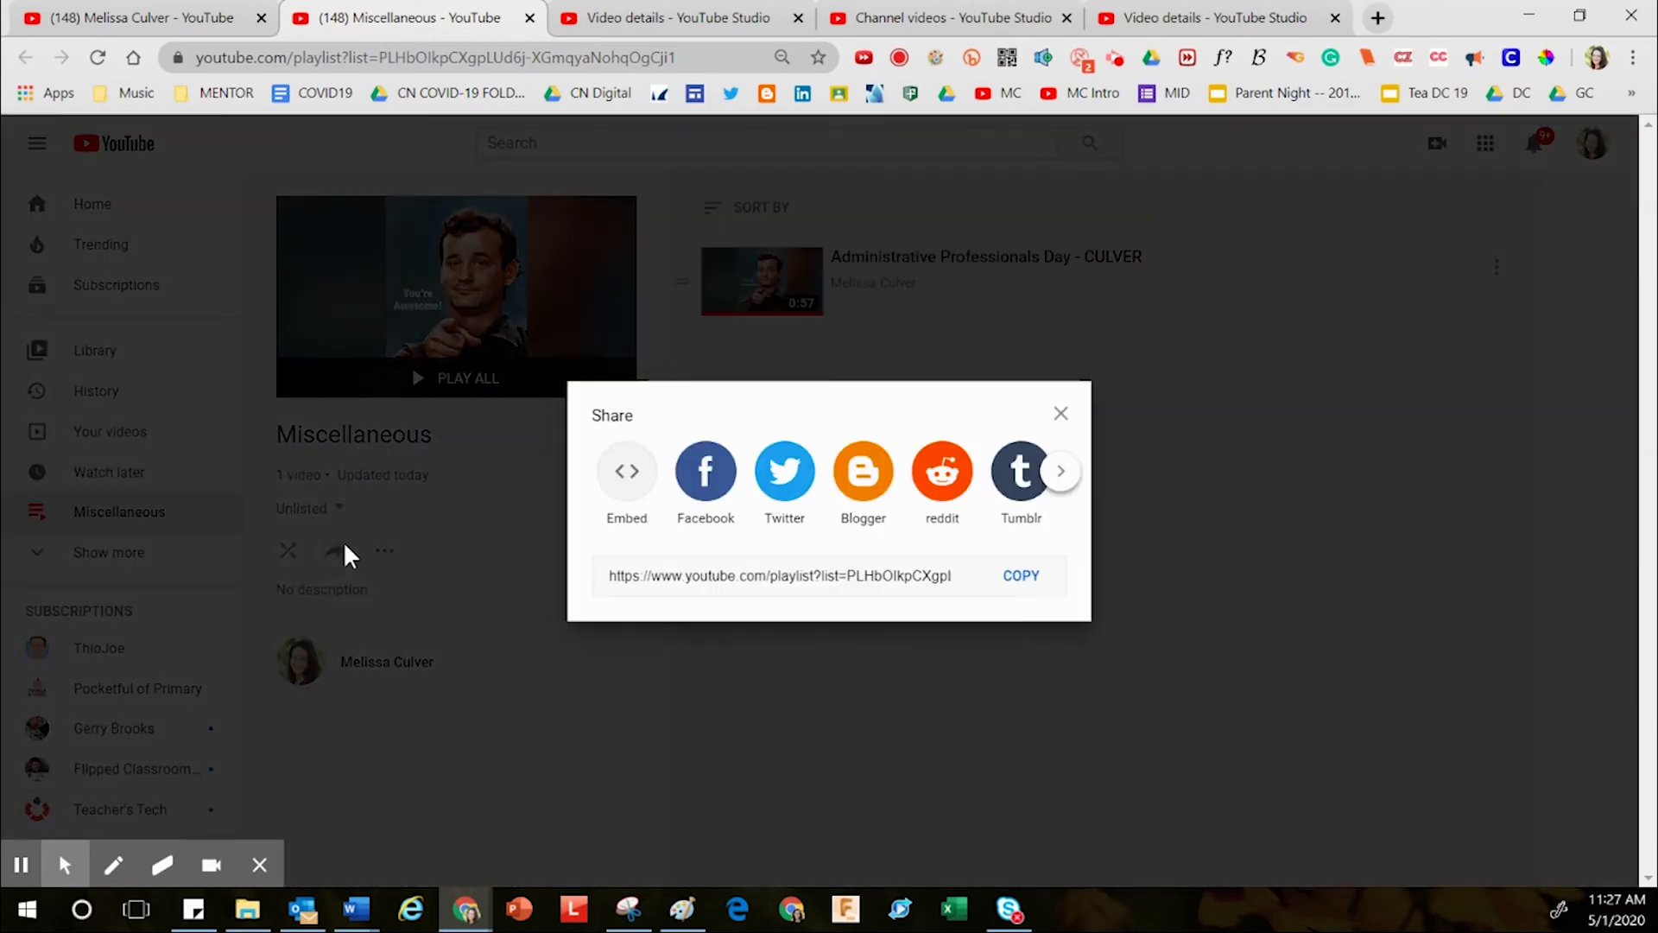
left_click(770, 577)
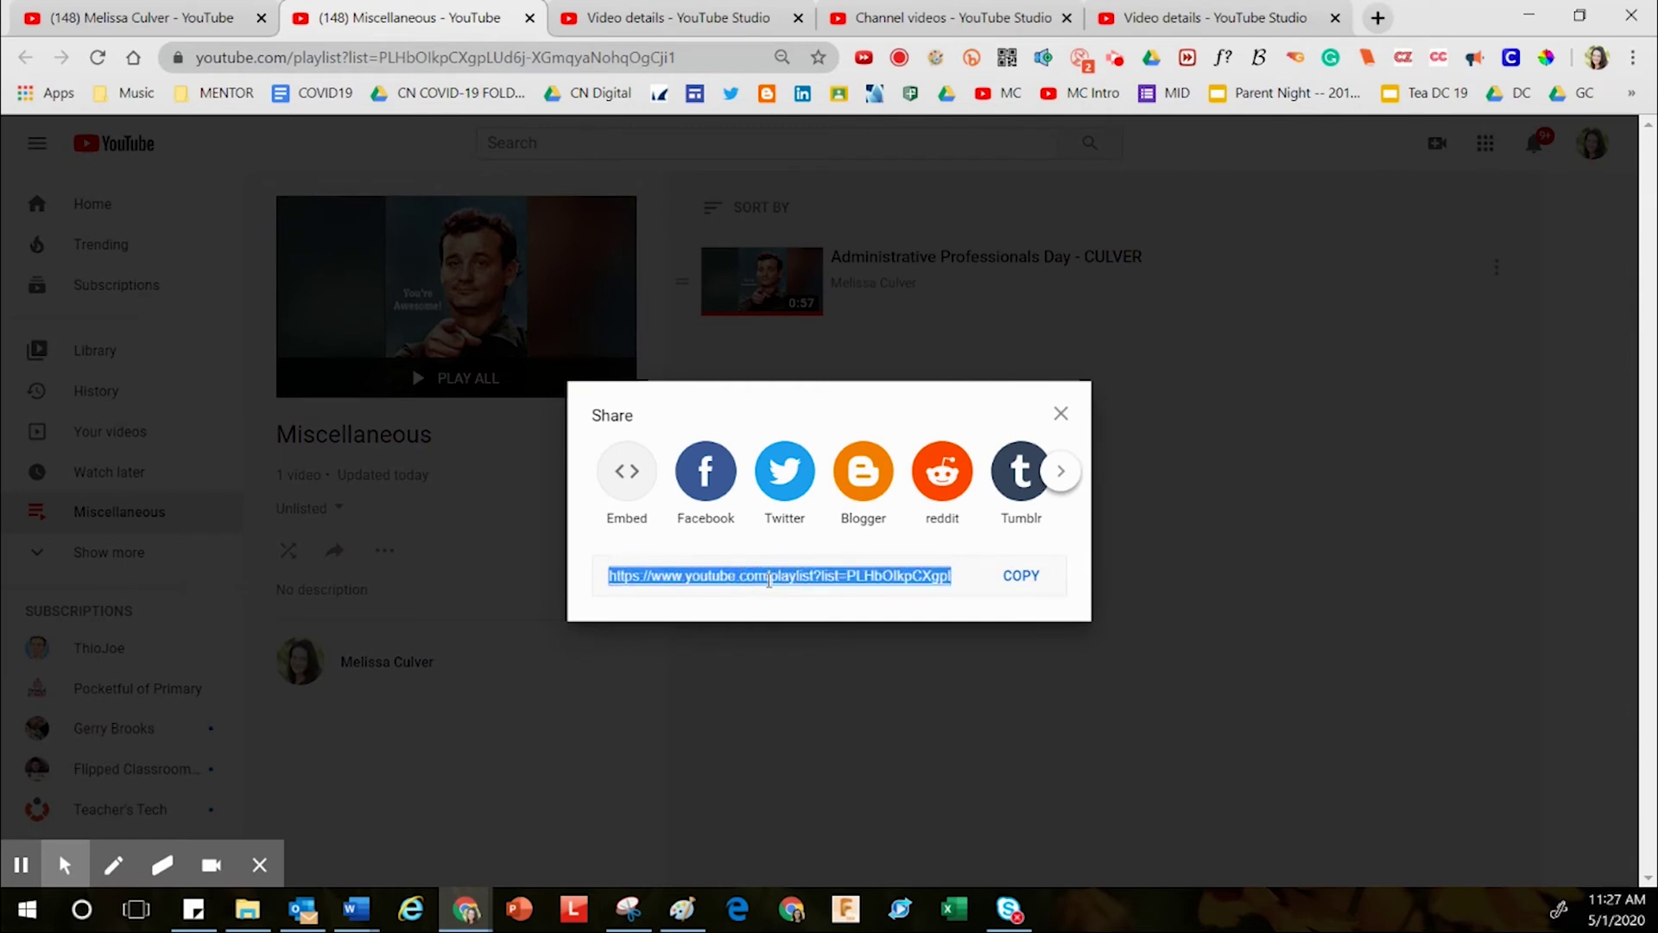
left_click(1022, 576)
key("Escape")
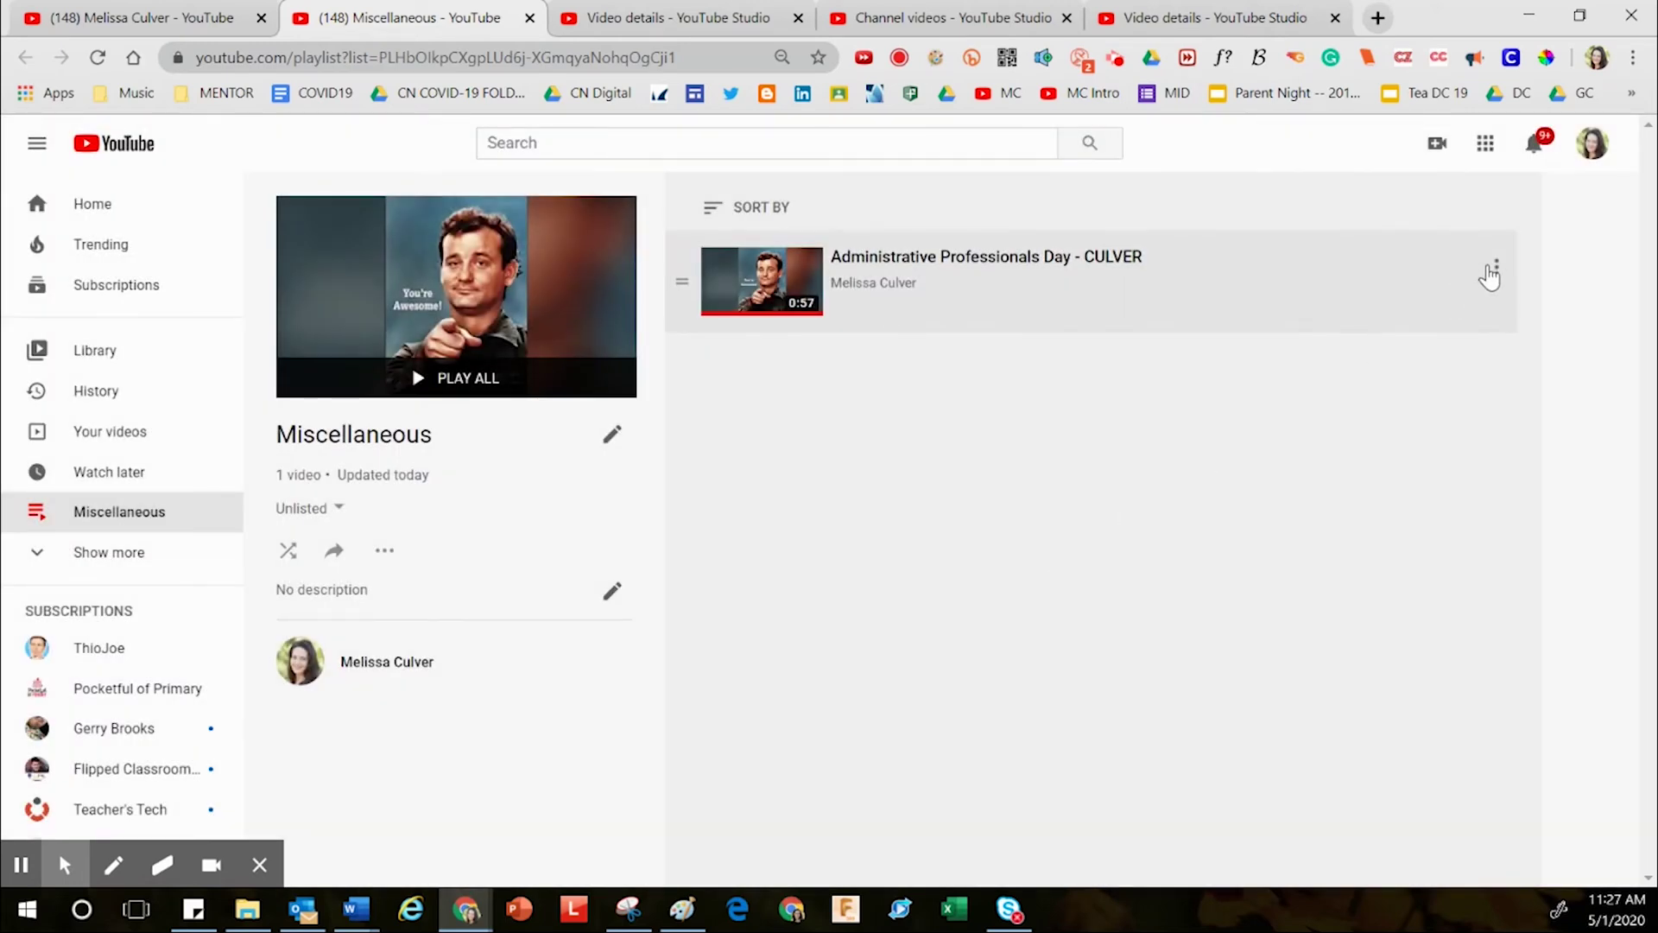
Open a new incognito window and load the copied playlist link in it.
left_click(1641, 67)
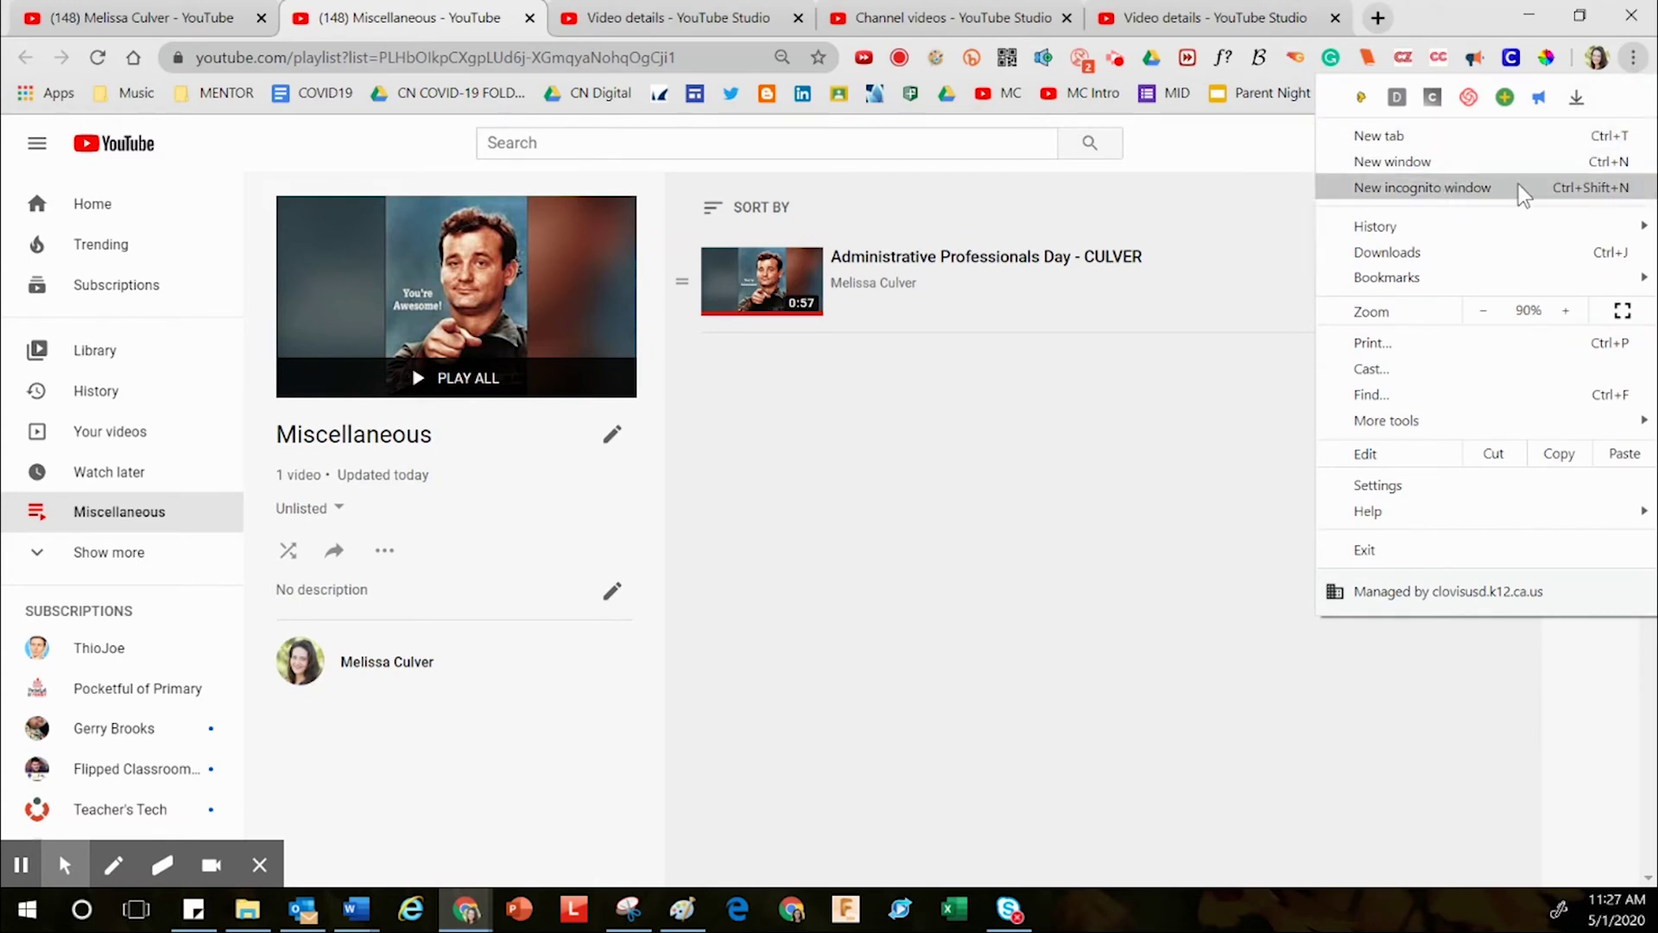
key("ctrl+shift+n")
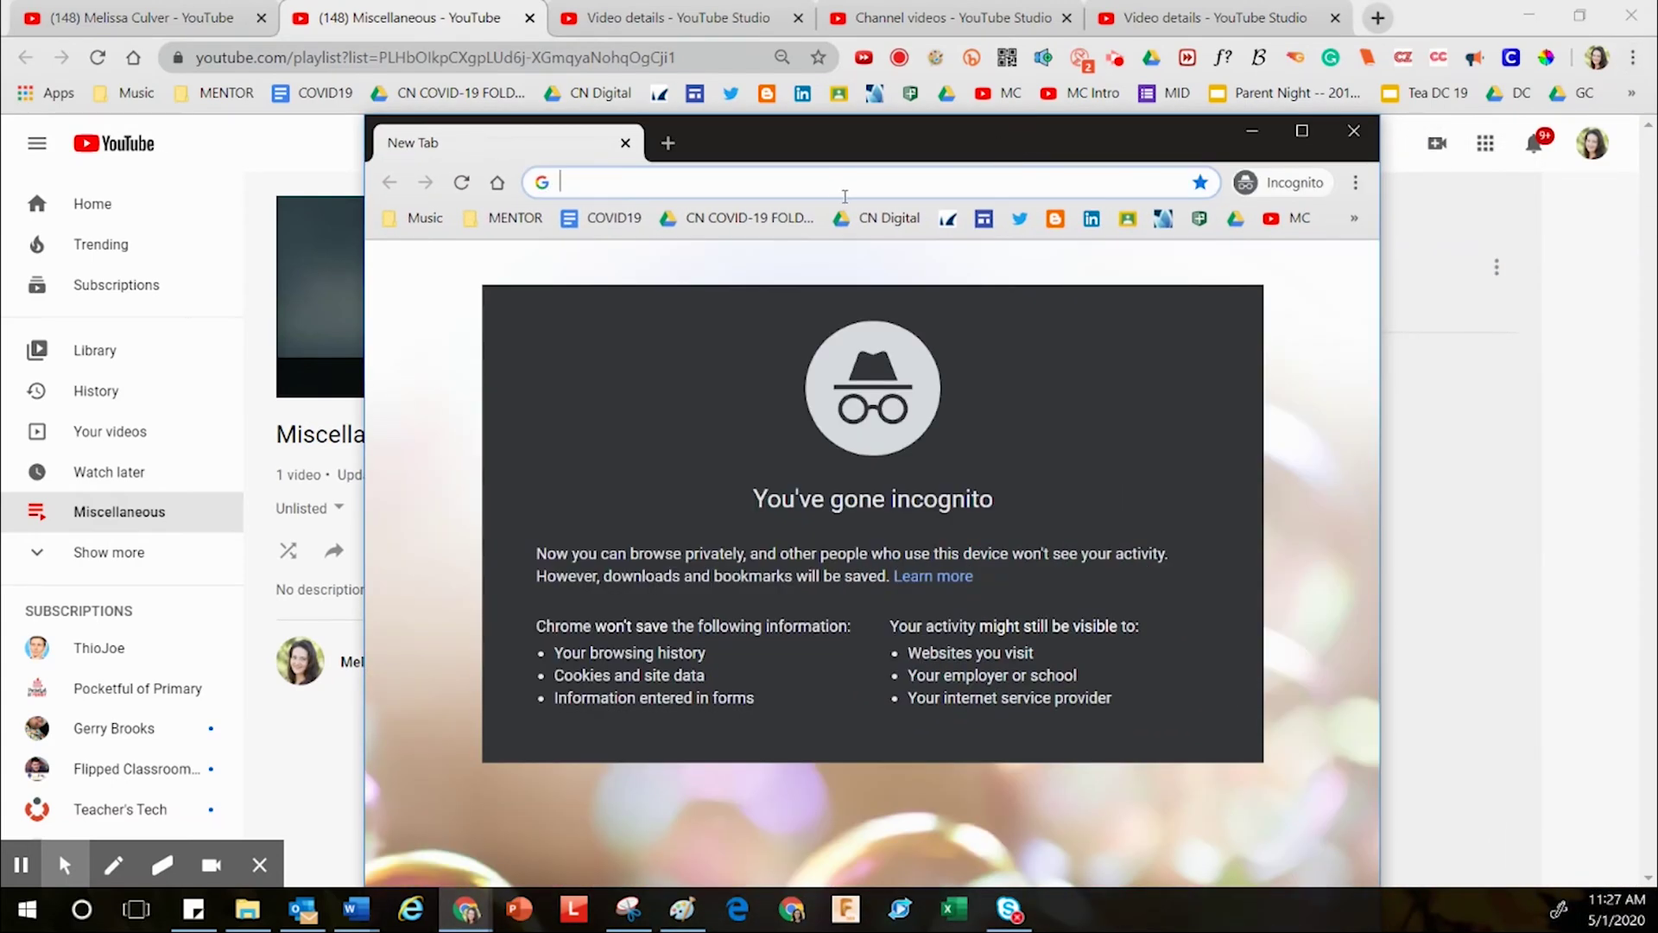
right_click(758, 185)
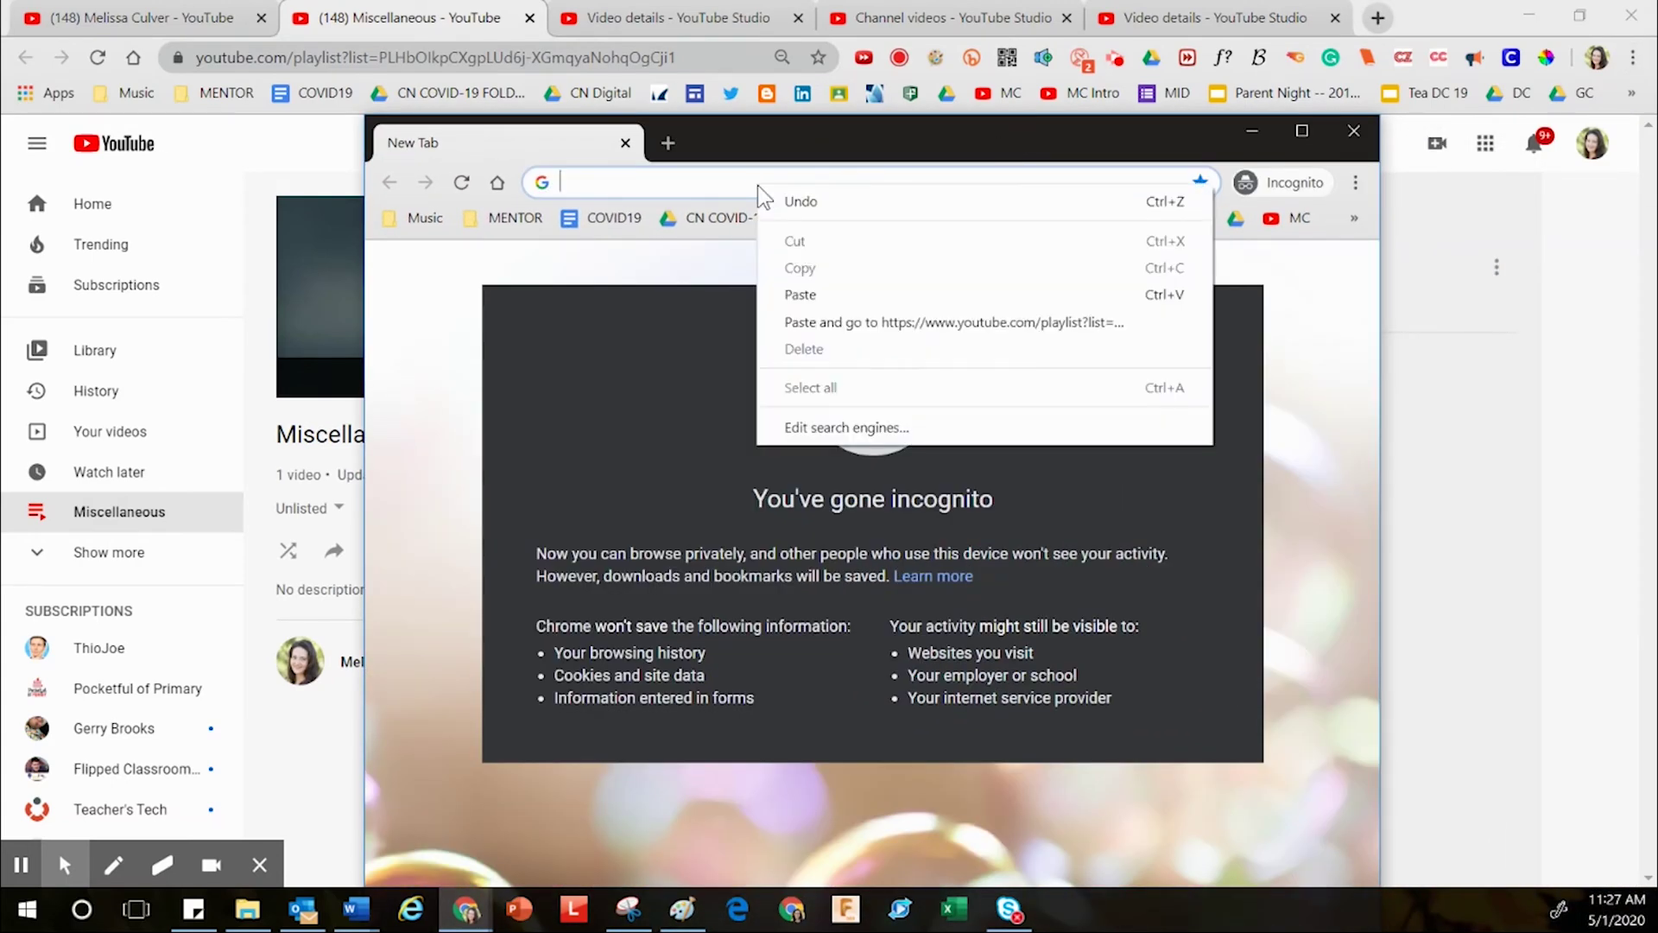
left_click(801, 296)
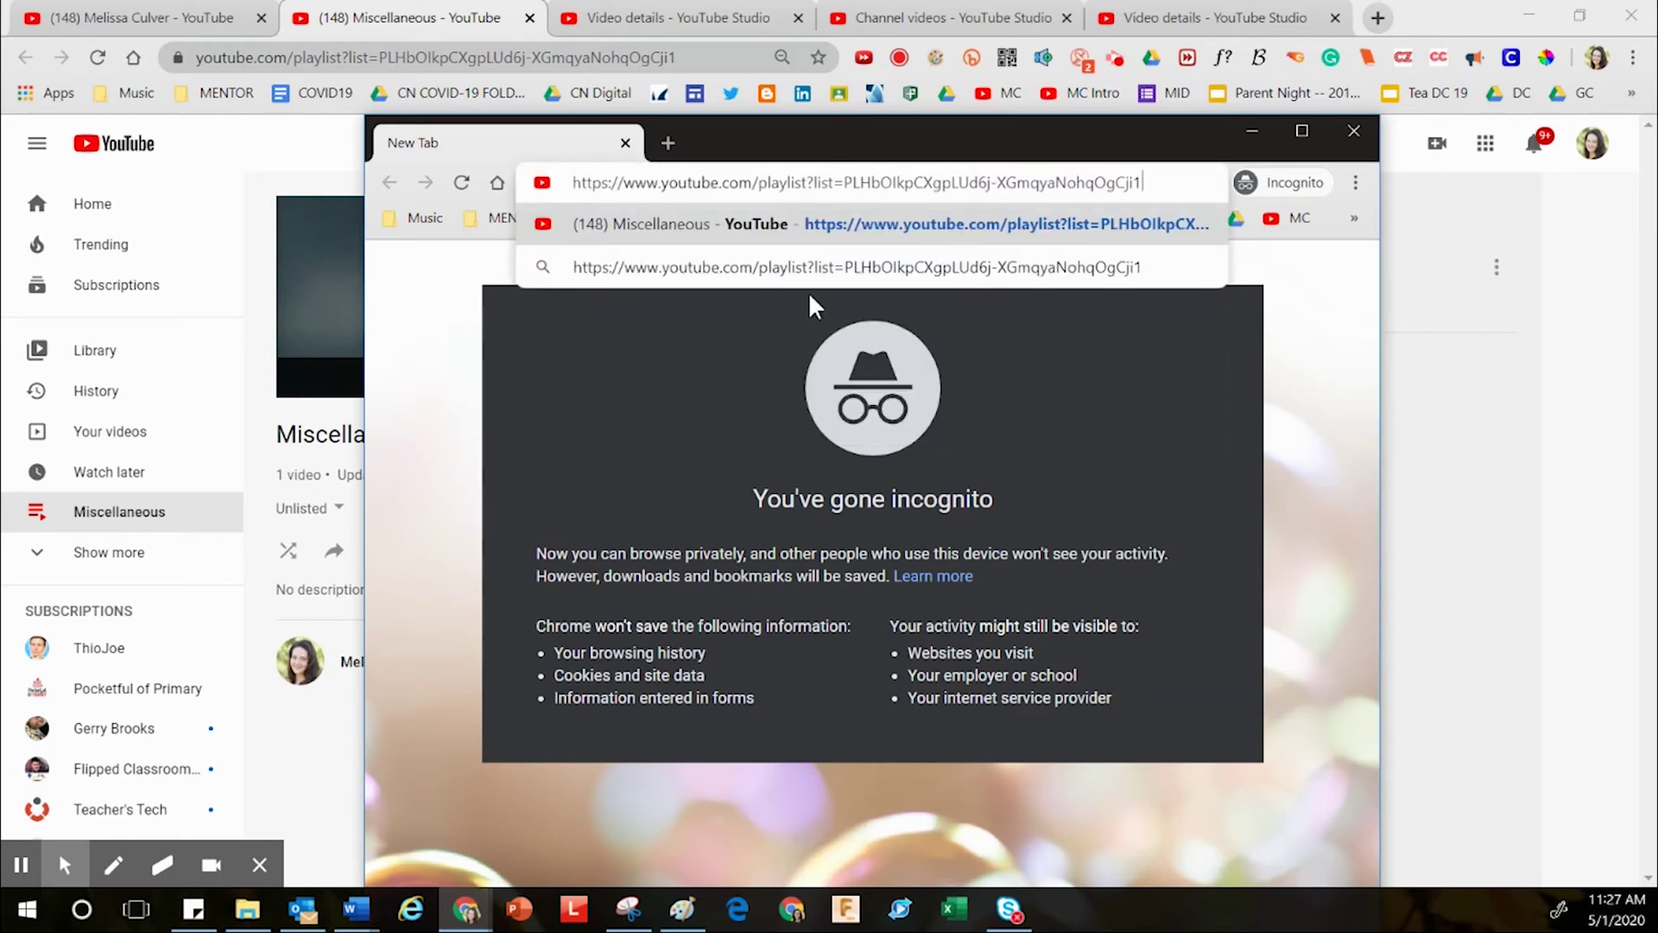
key("Return")
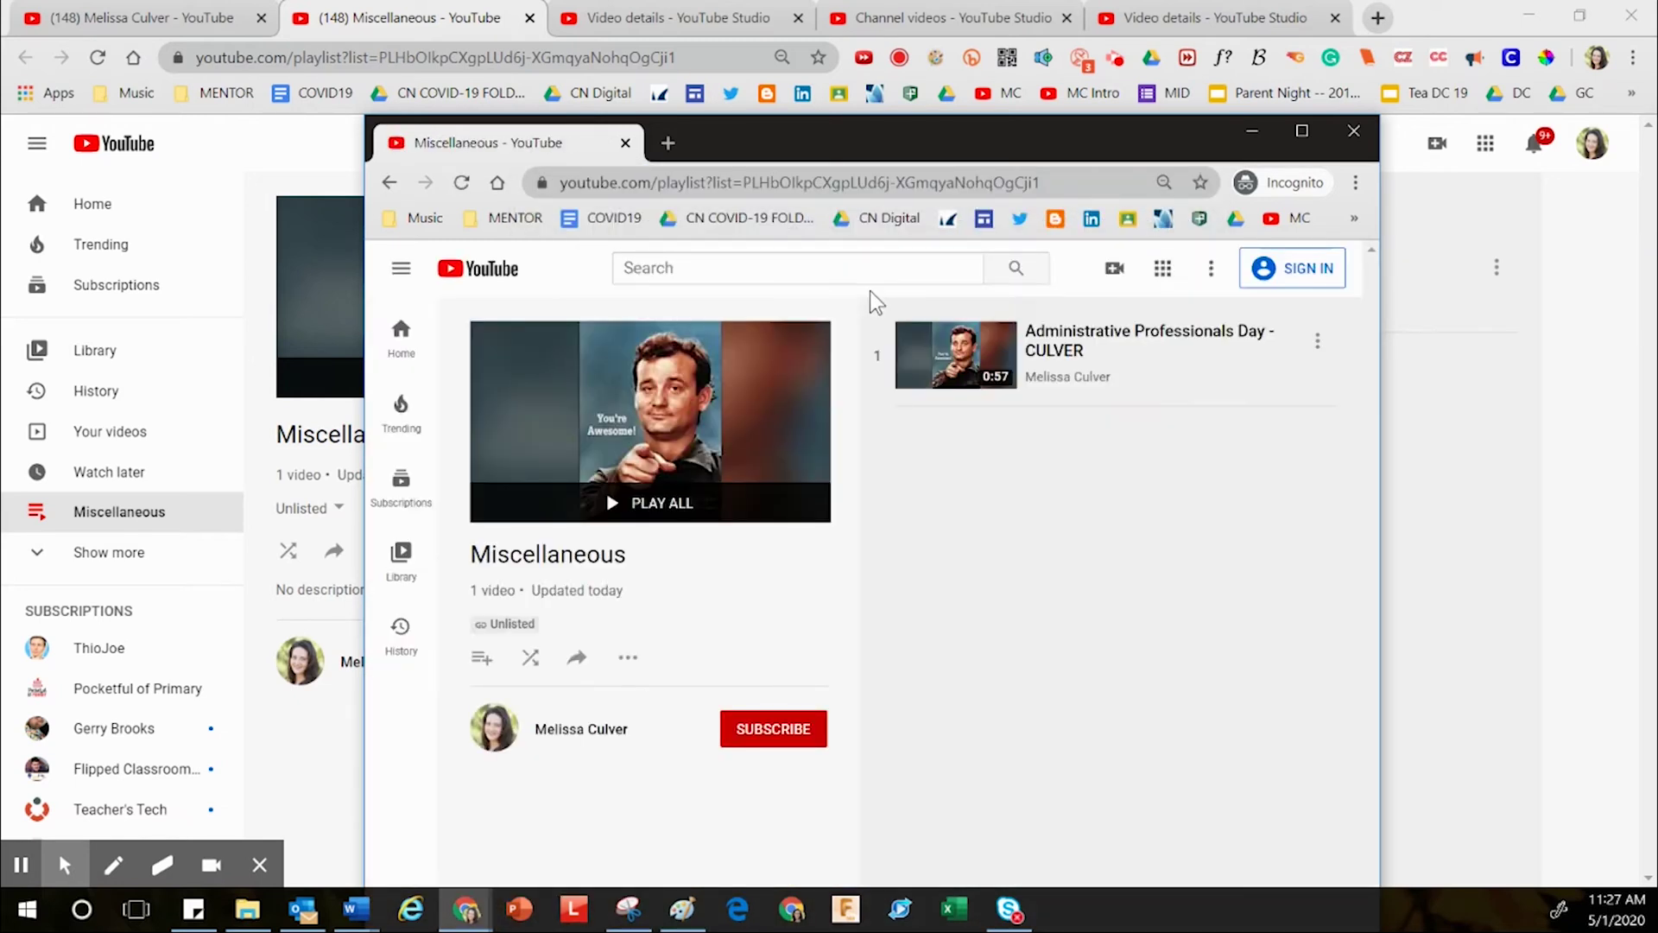
Maximize the incognito window and examine the video options and sharing dialog offered to a signed-out viewer of the playlist.
left_click_drag(886, 155, 779, 874)
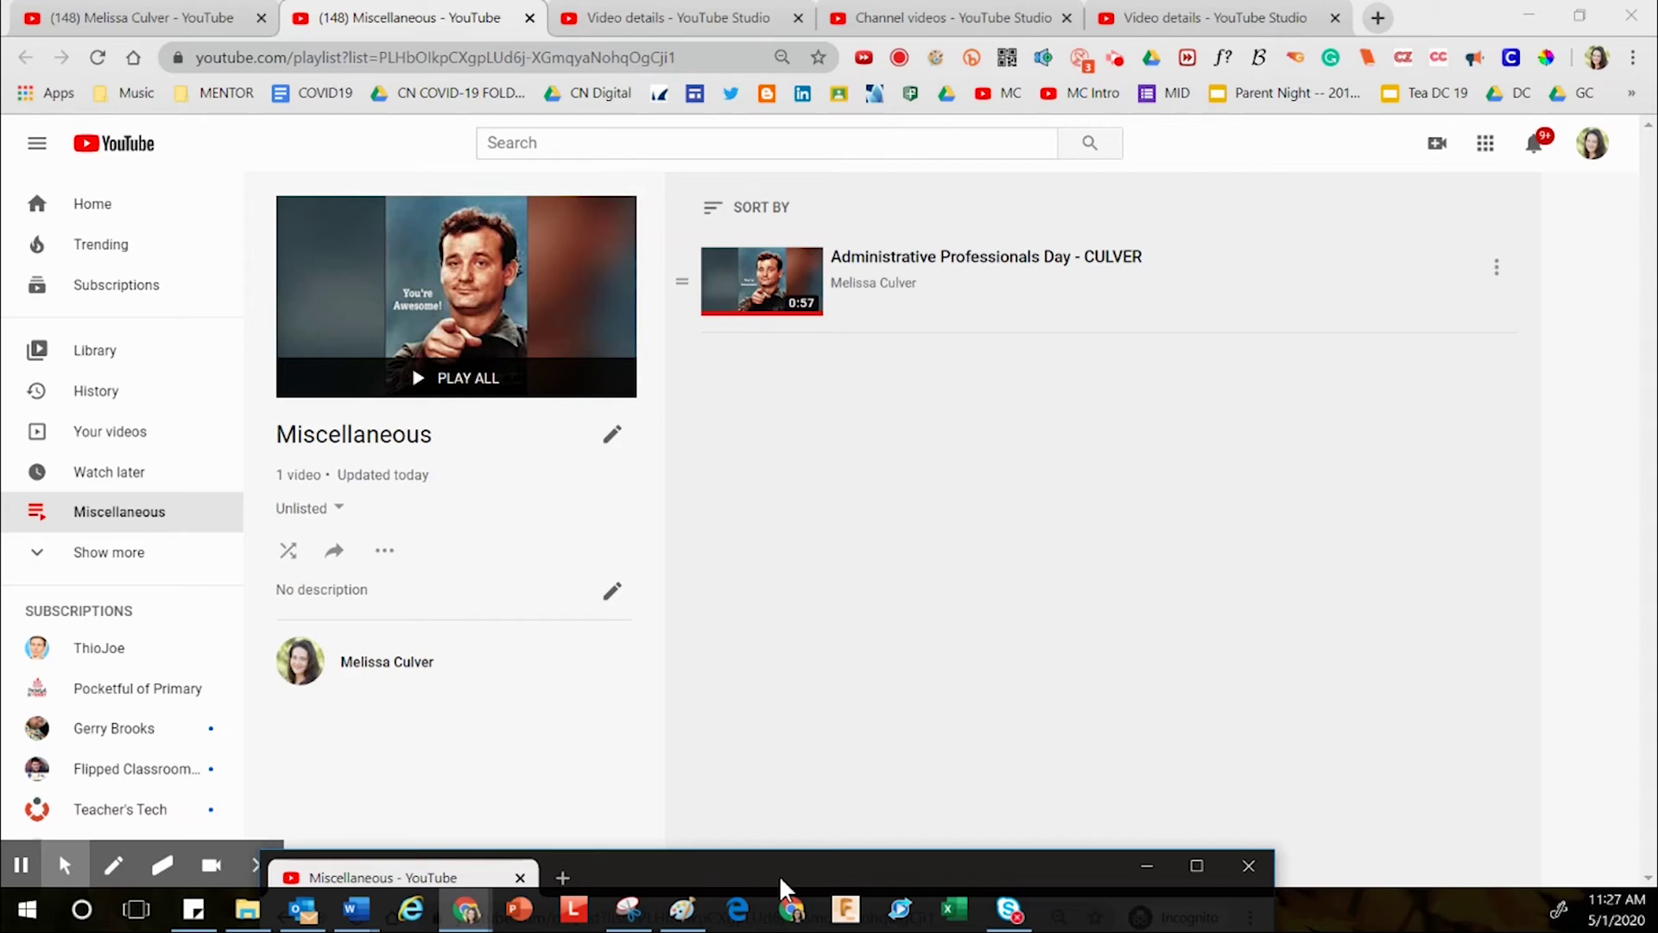
left_click_drag(779, 874, 835, 91)
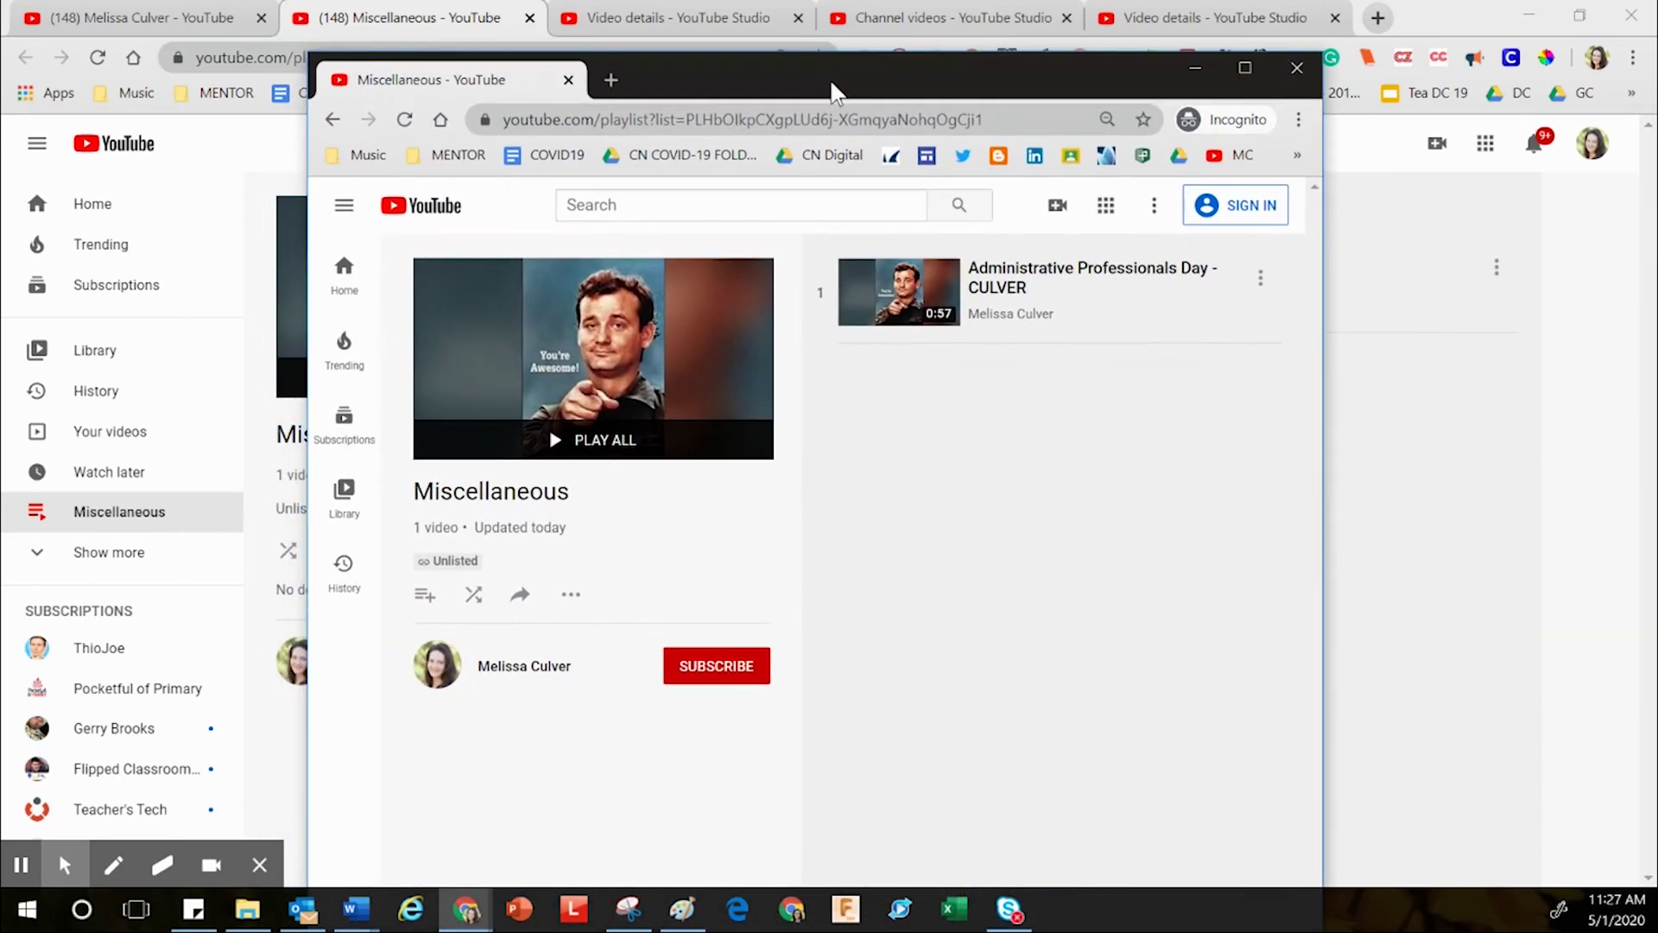
left_click(1245, 67)
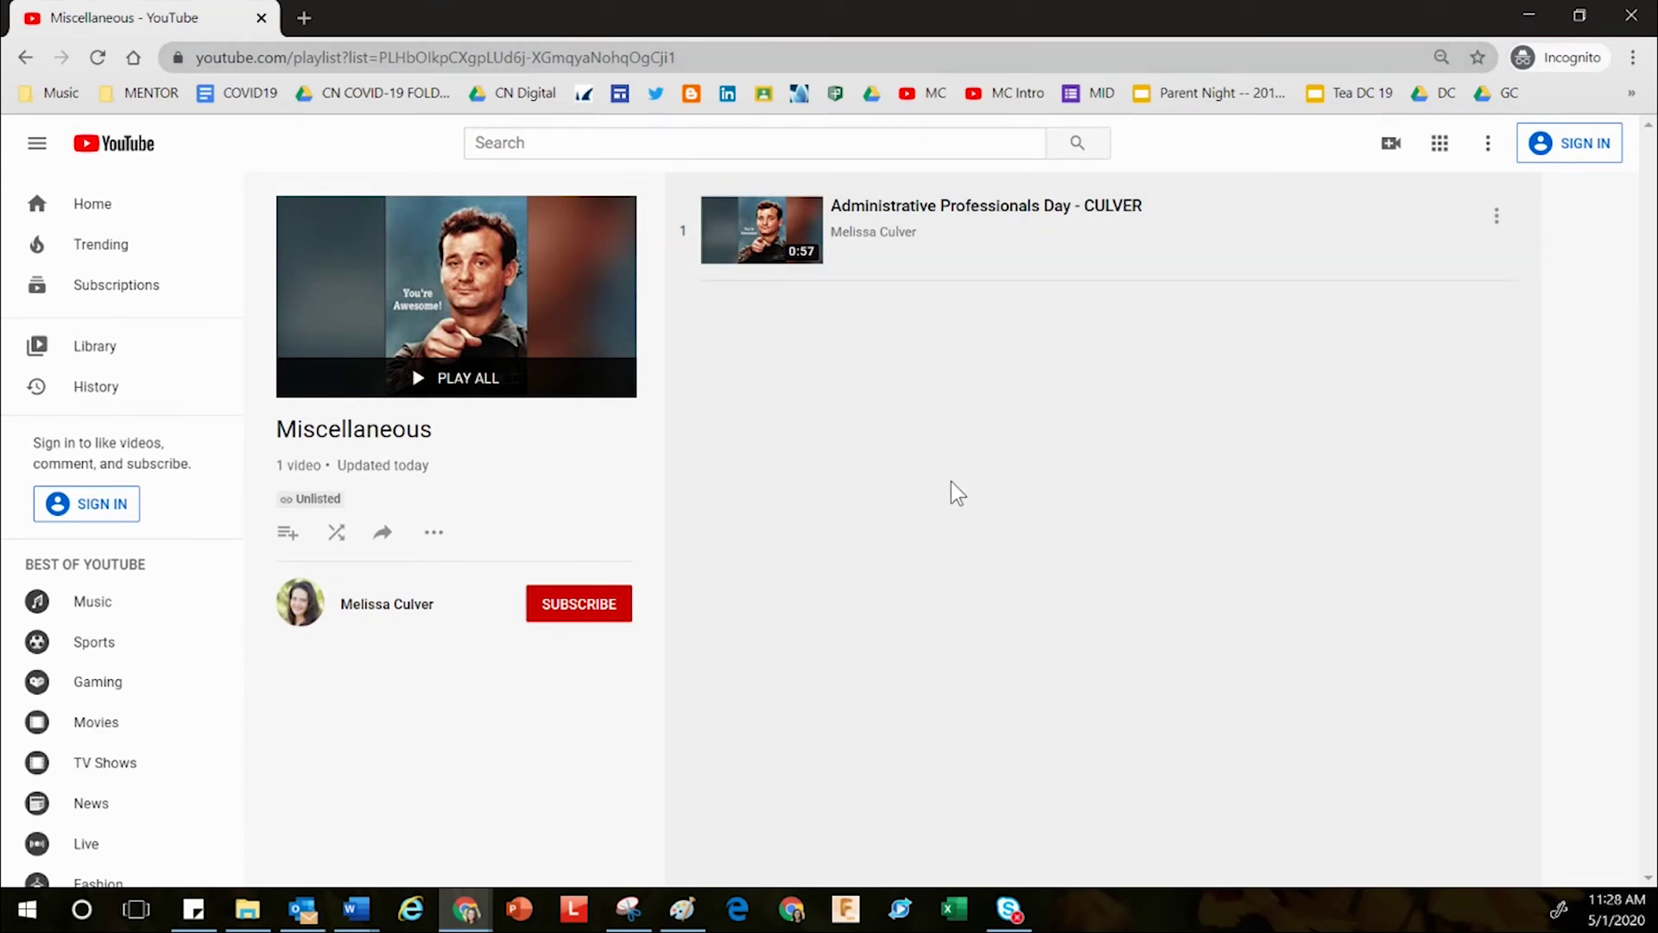
left_click(1496, 215)
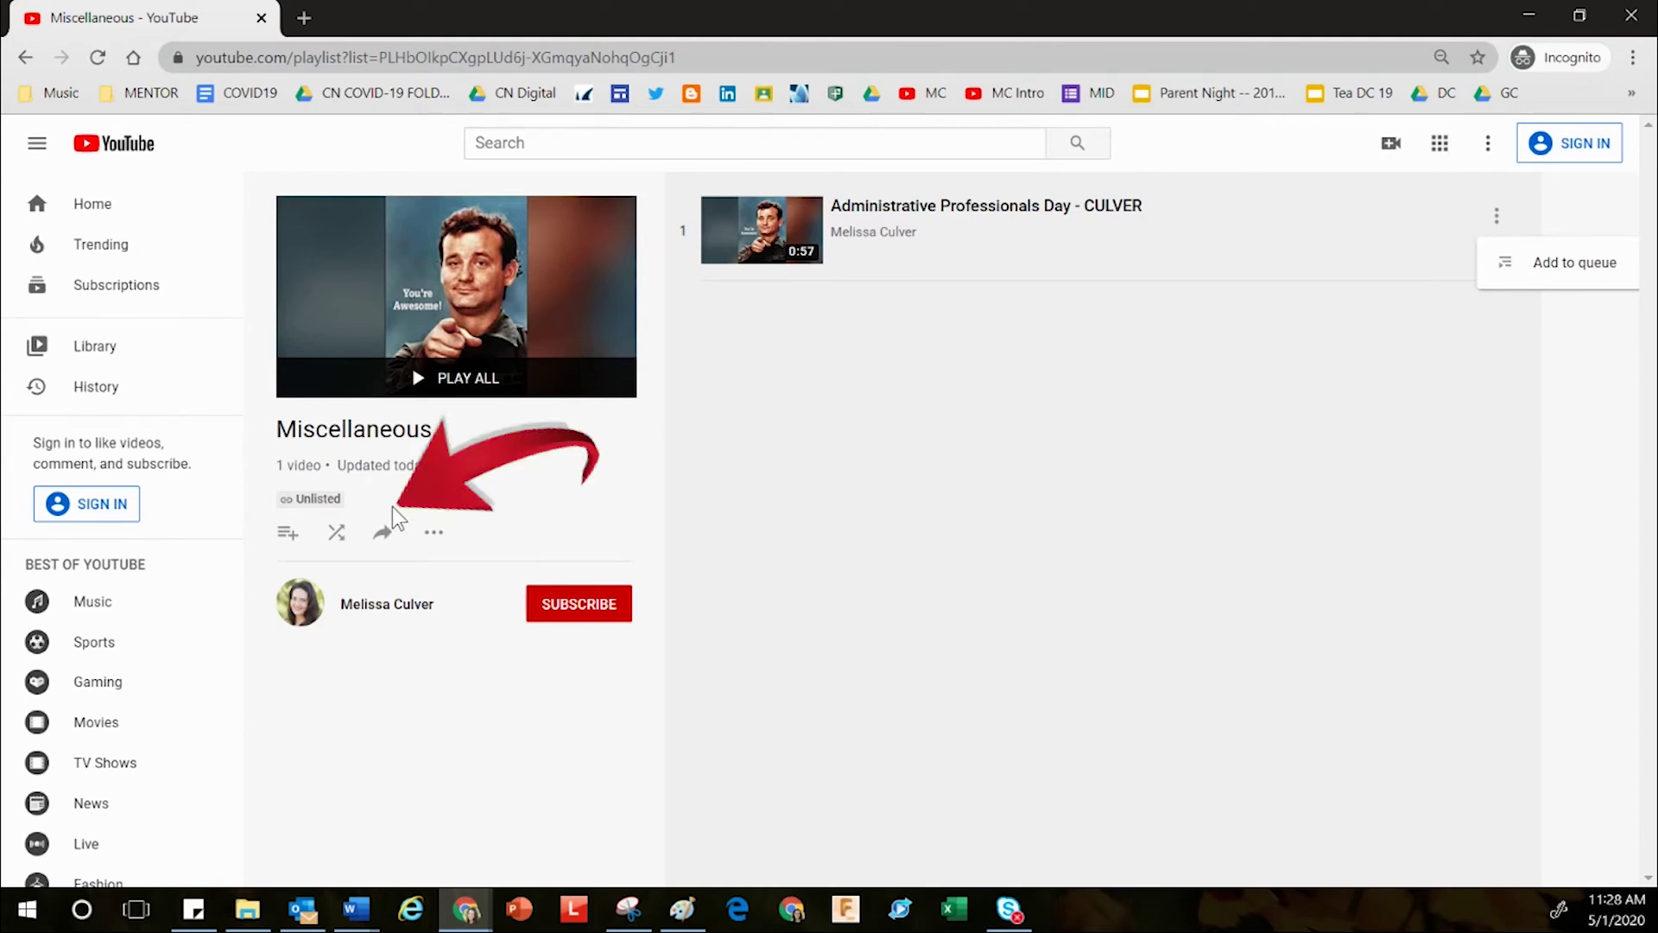
left_click(383, 530)
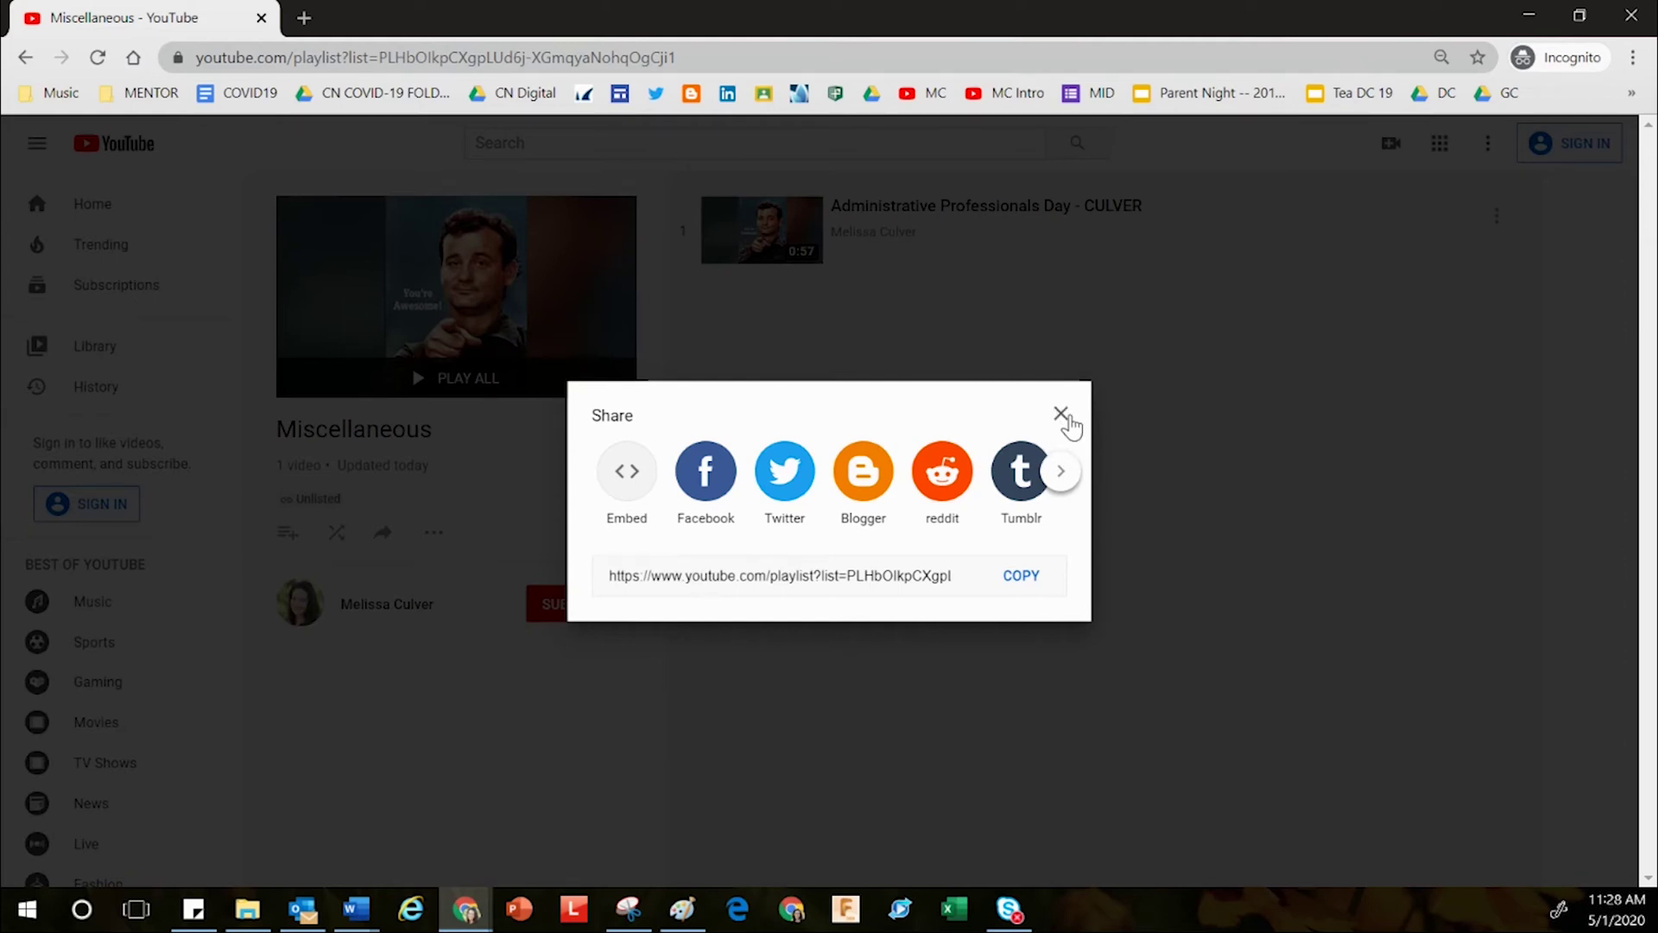
left_click(1064, 415)
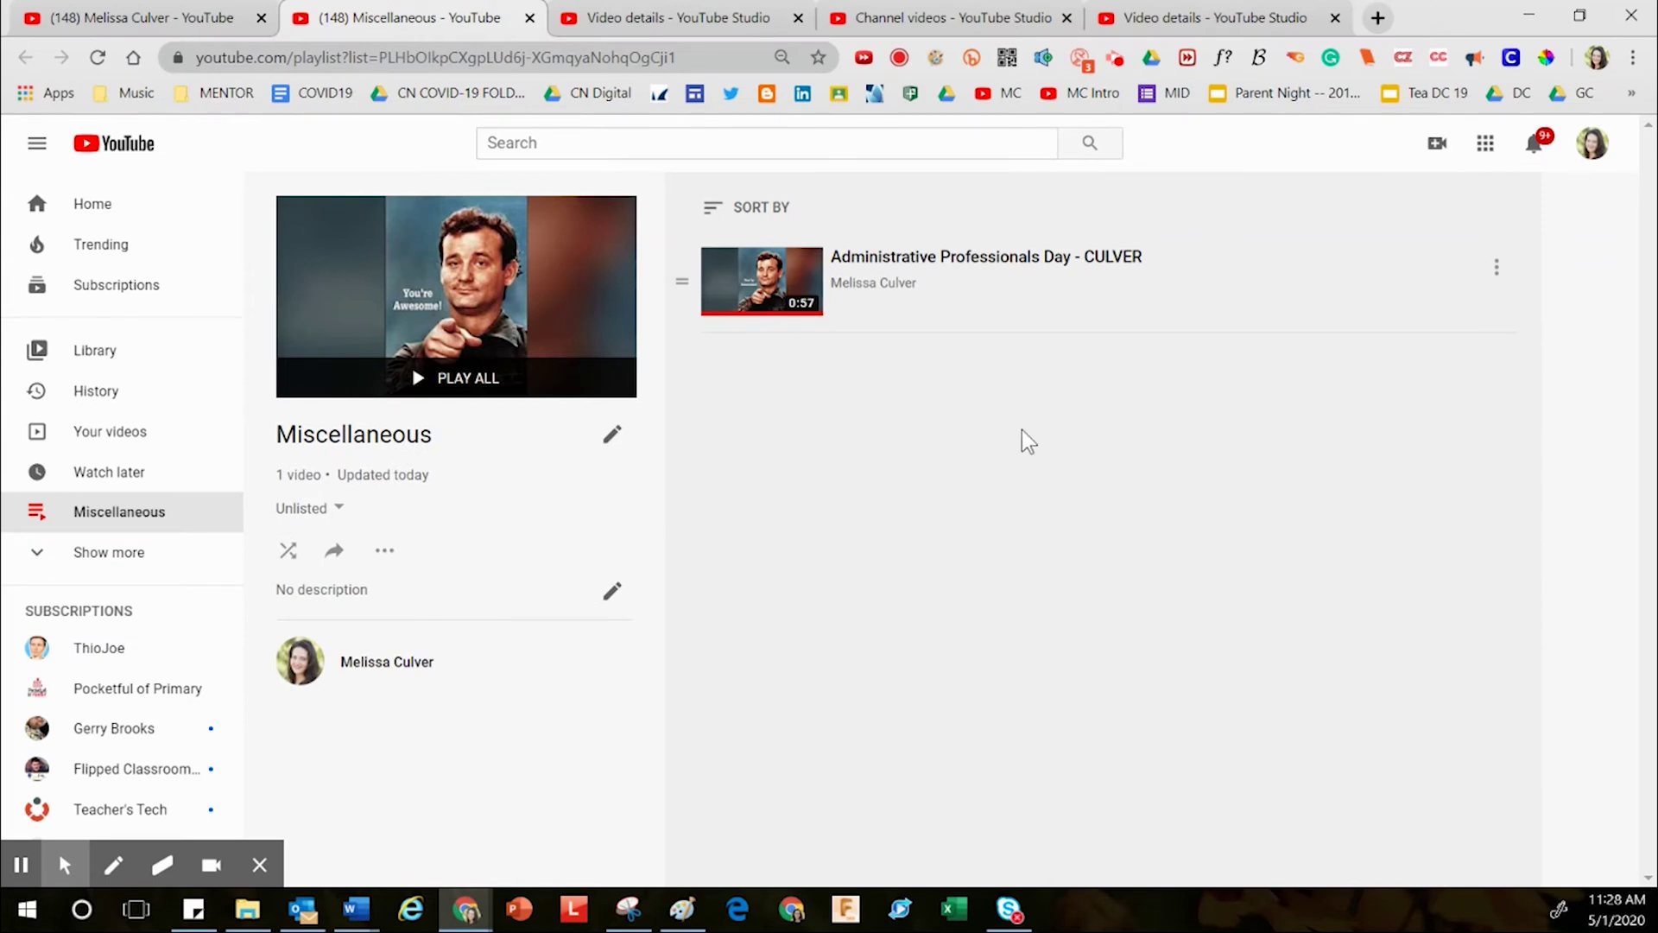
Open the details of the channel video Reading: Harry the Dirty Dog, add it to the Miscellaneous playlist and save.
left_click(878, 18)
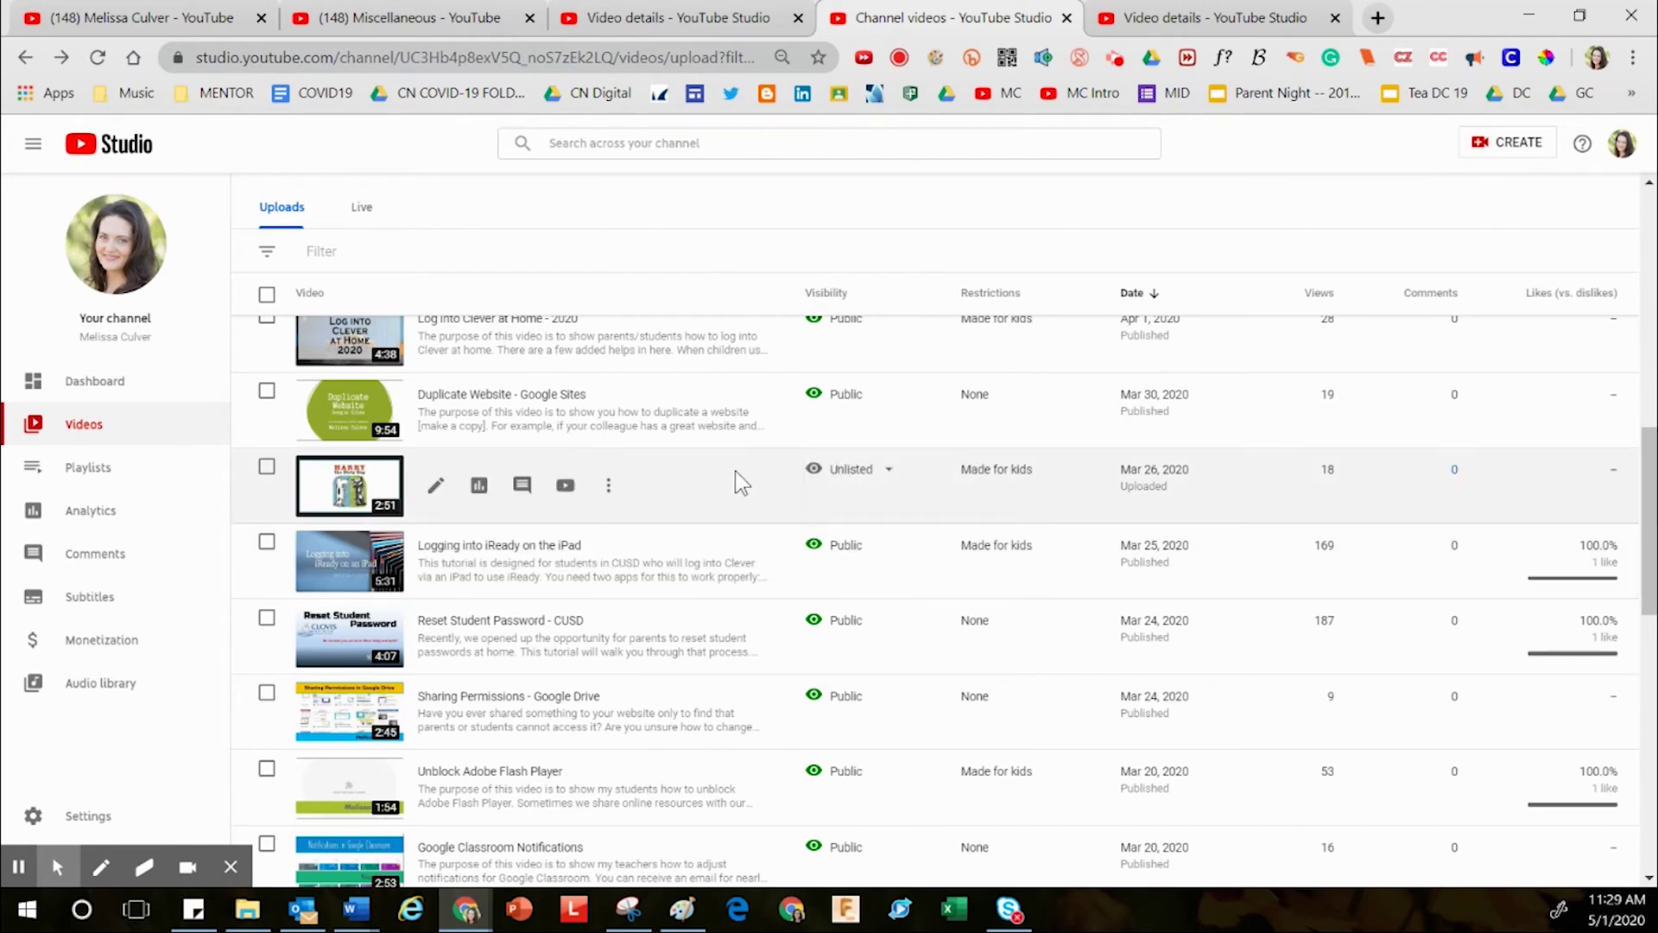
left_click(435, 485)
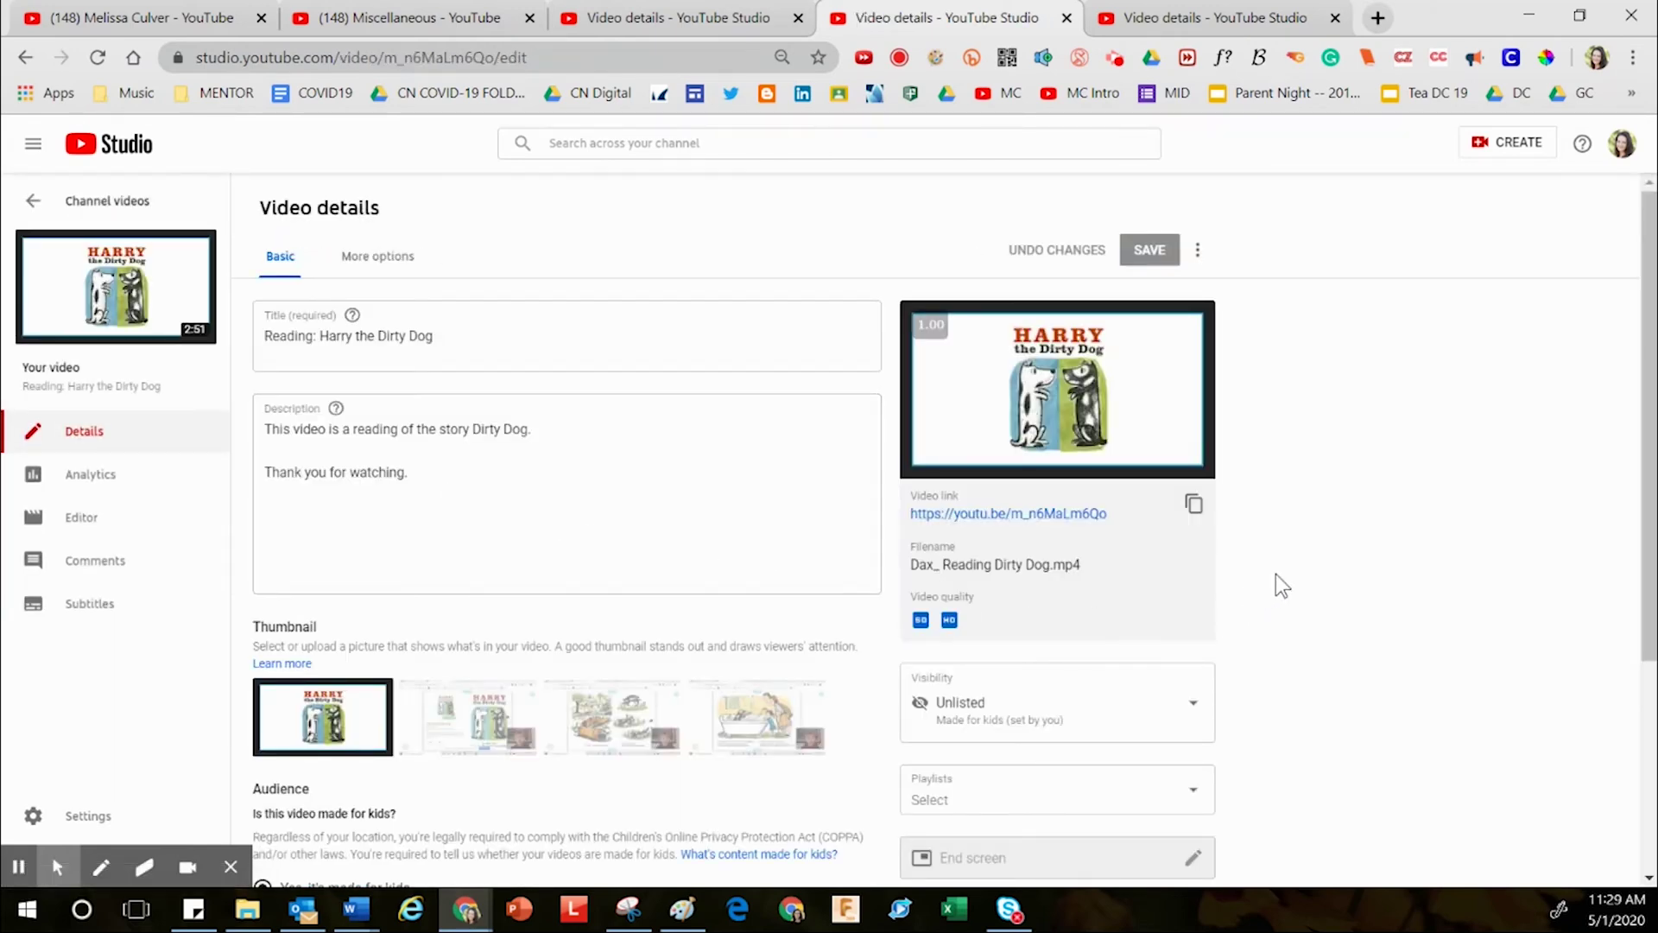
scroll(1291, 578, "down", 3)
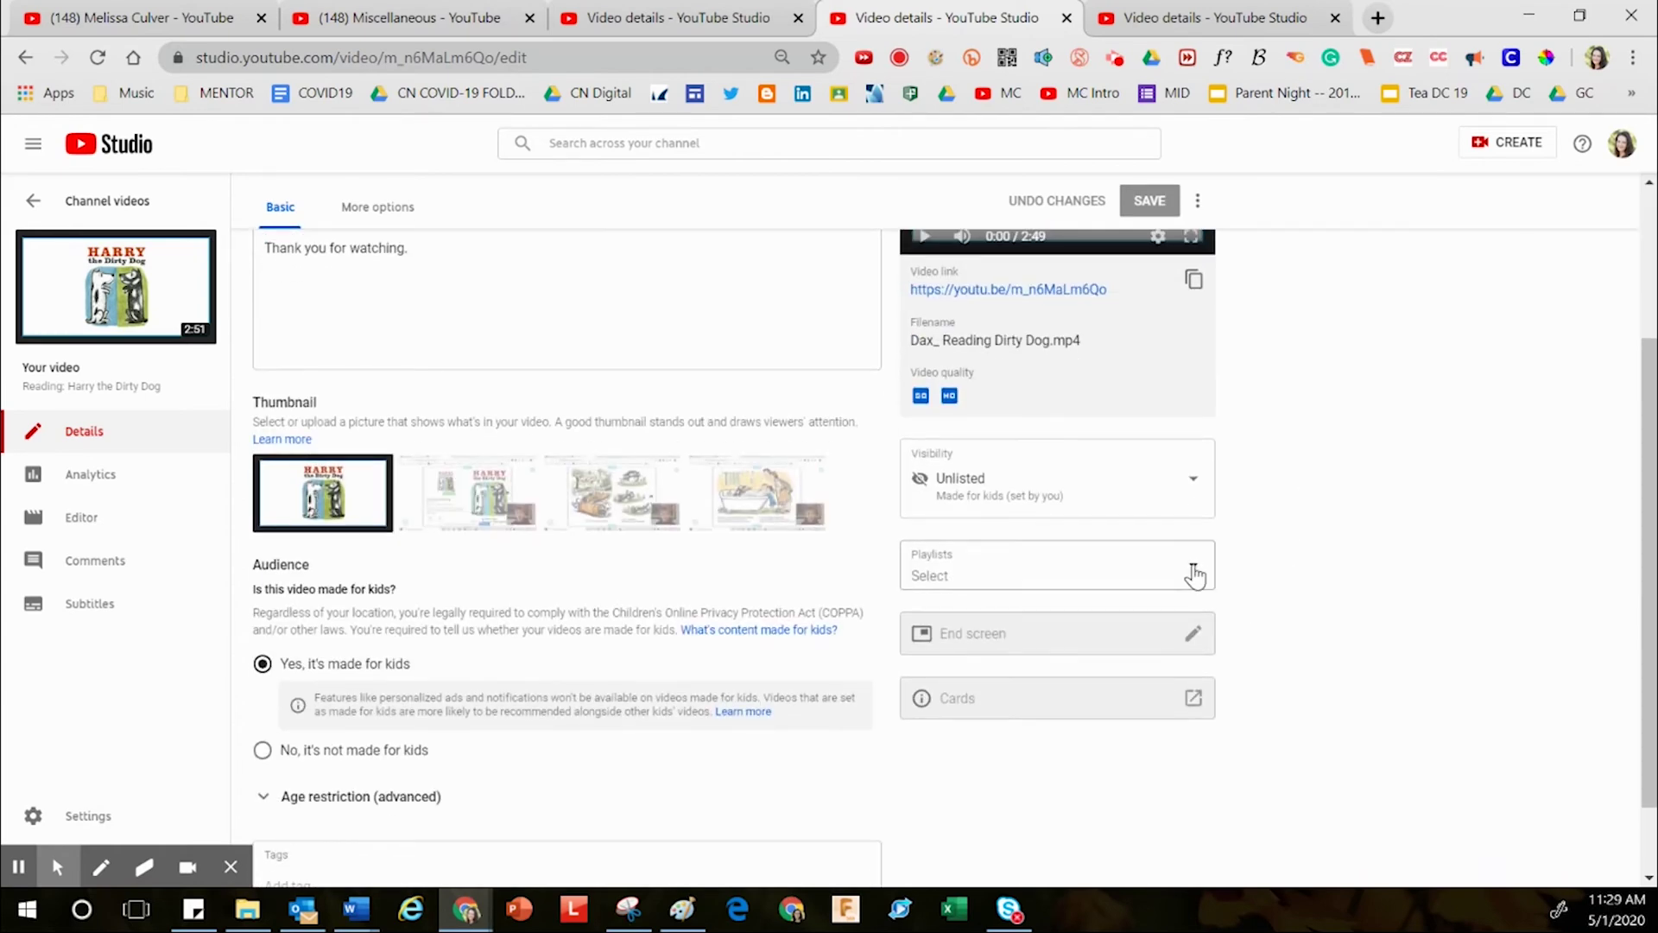
left_click(1195, 574)
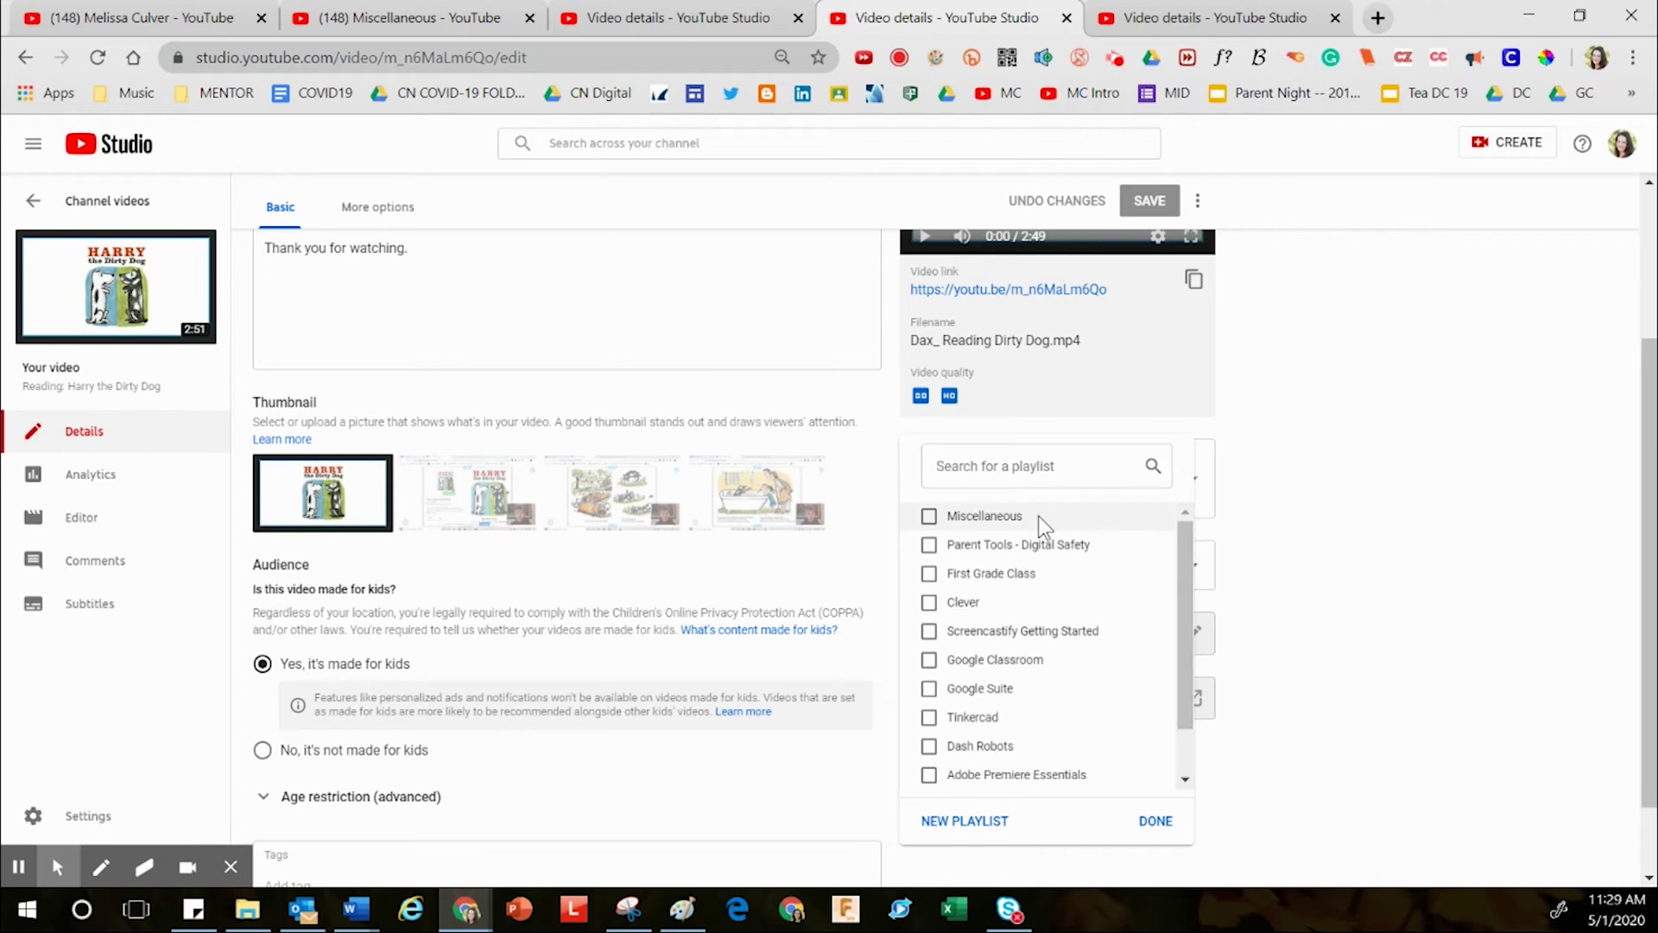
left_click(931, 518)
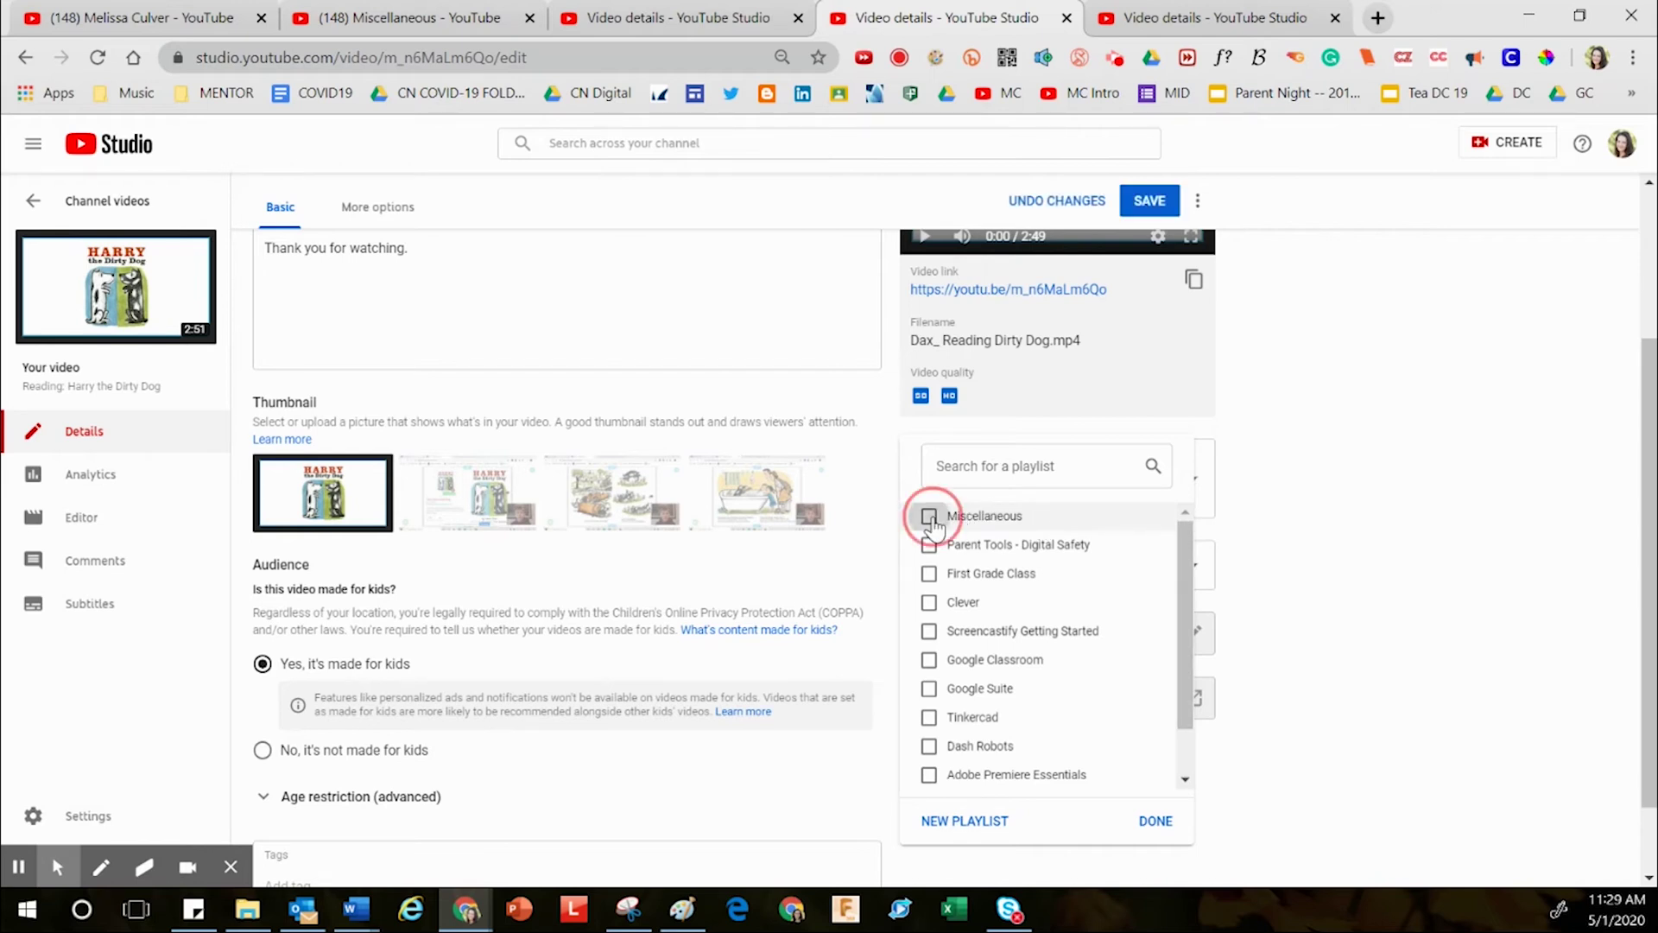
left_click(1325, 475)
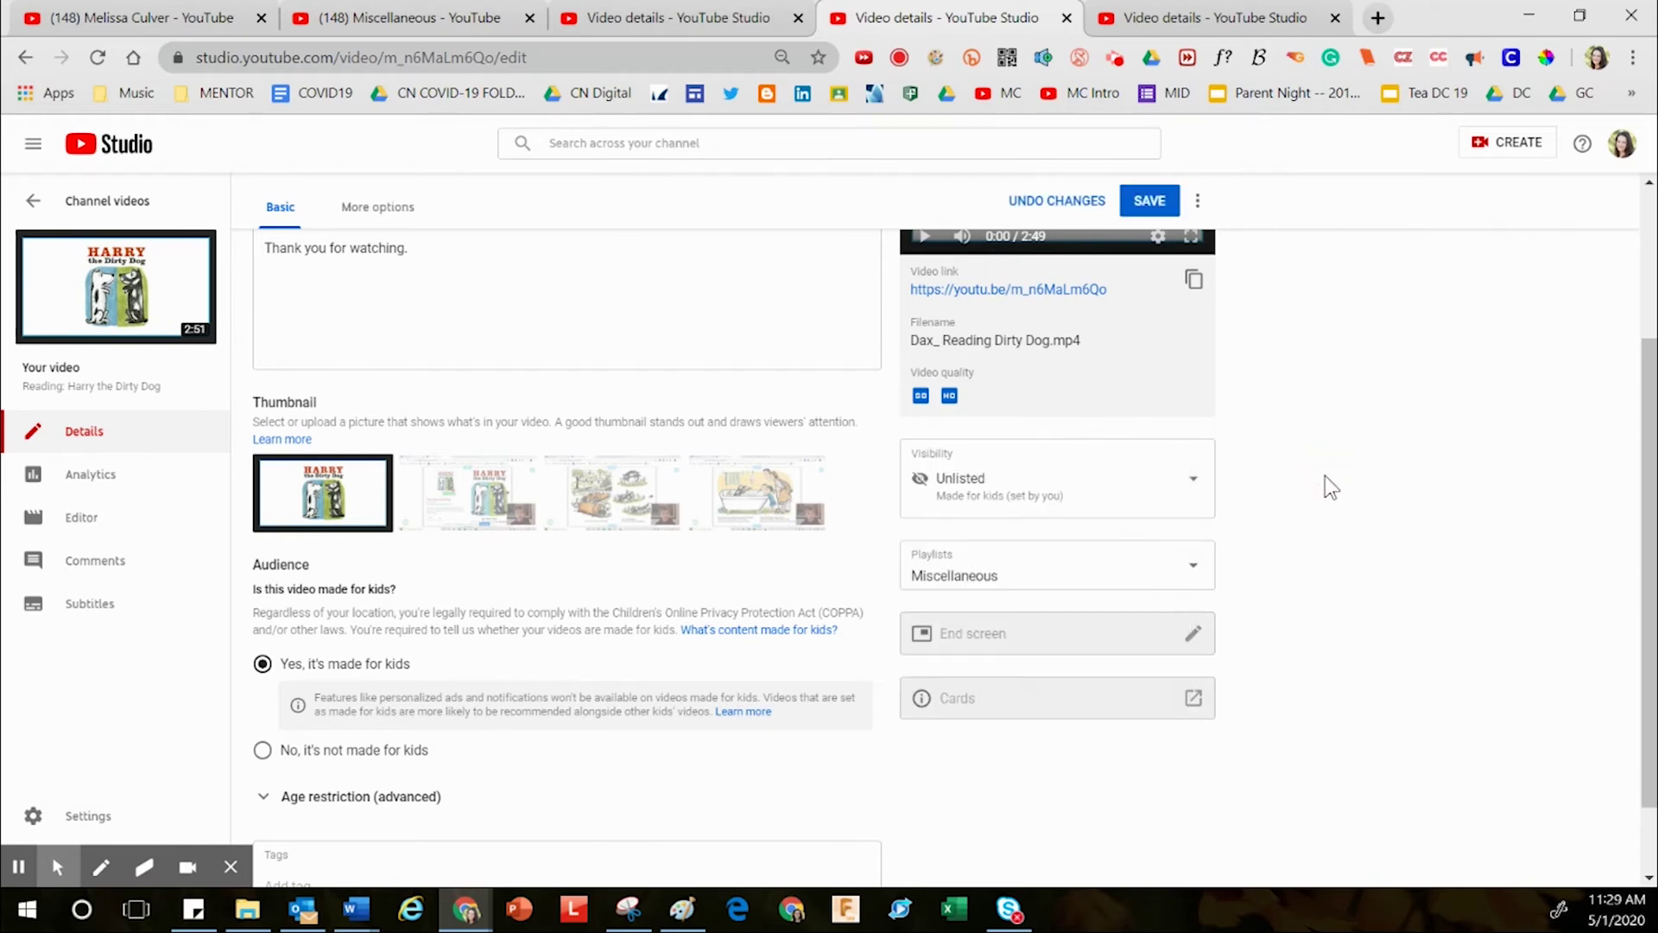
left_click(1156, 204)
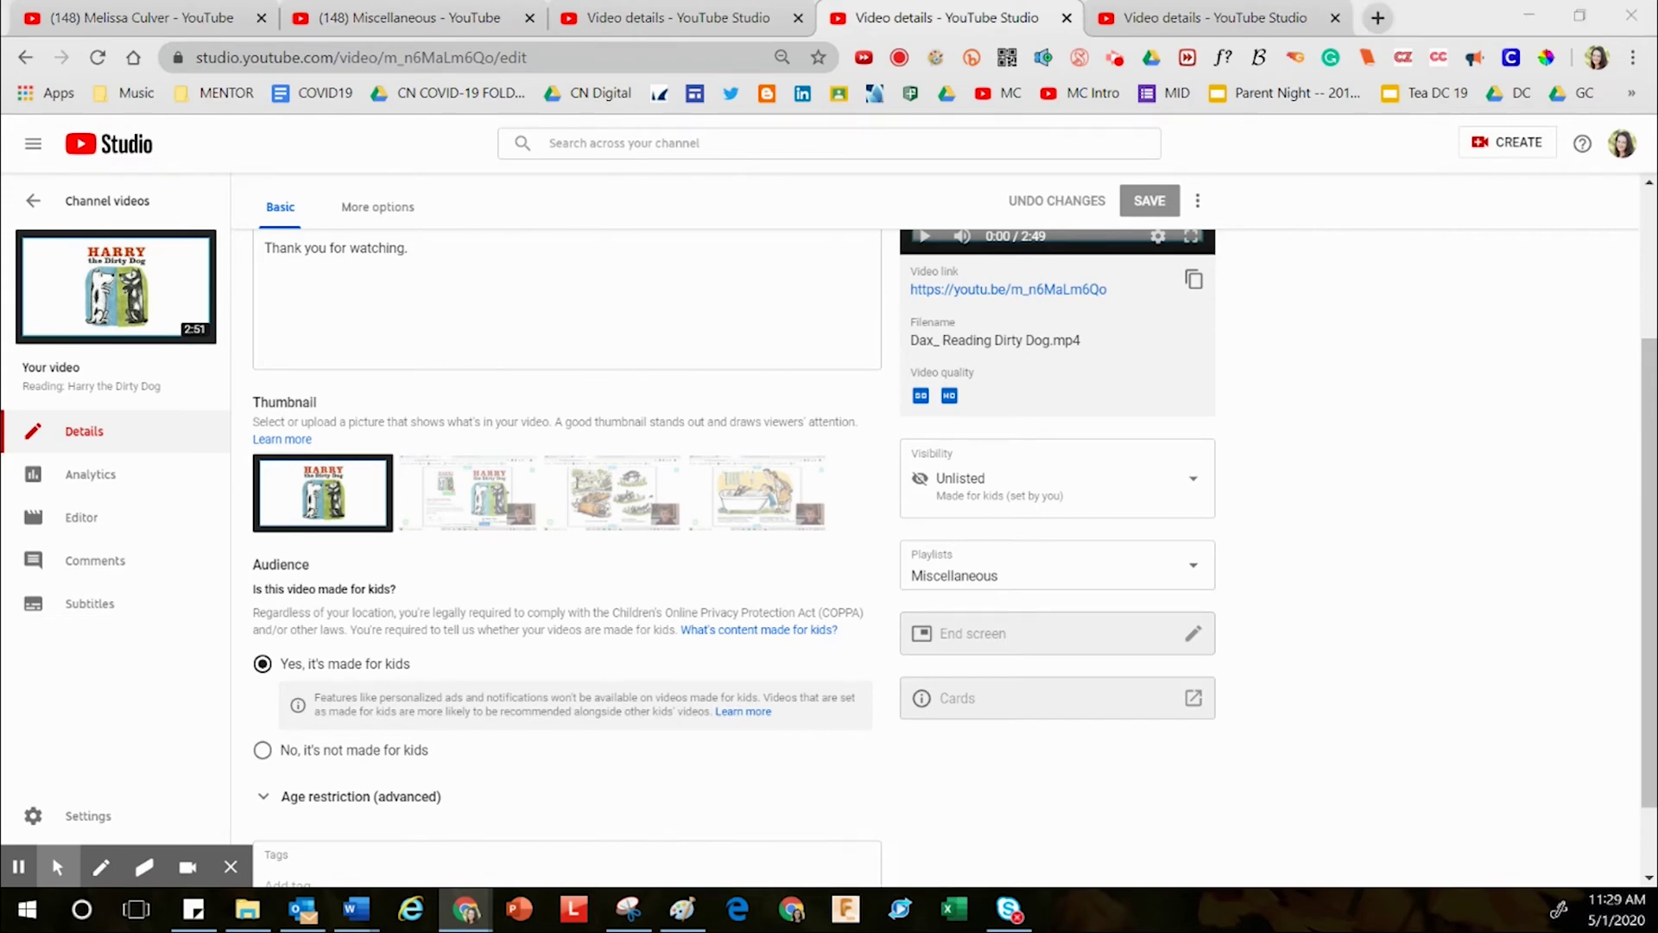
Bring the incognito window back into view, widen it and check the playlist's video list as a signed-out viewer.
left_click_drag(1468, 259, 858, 174)
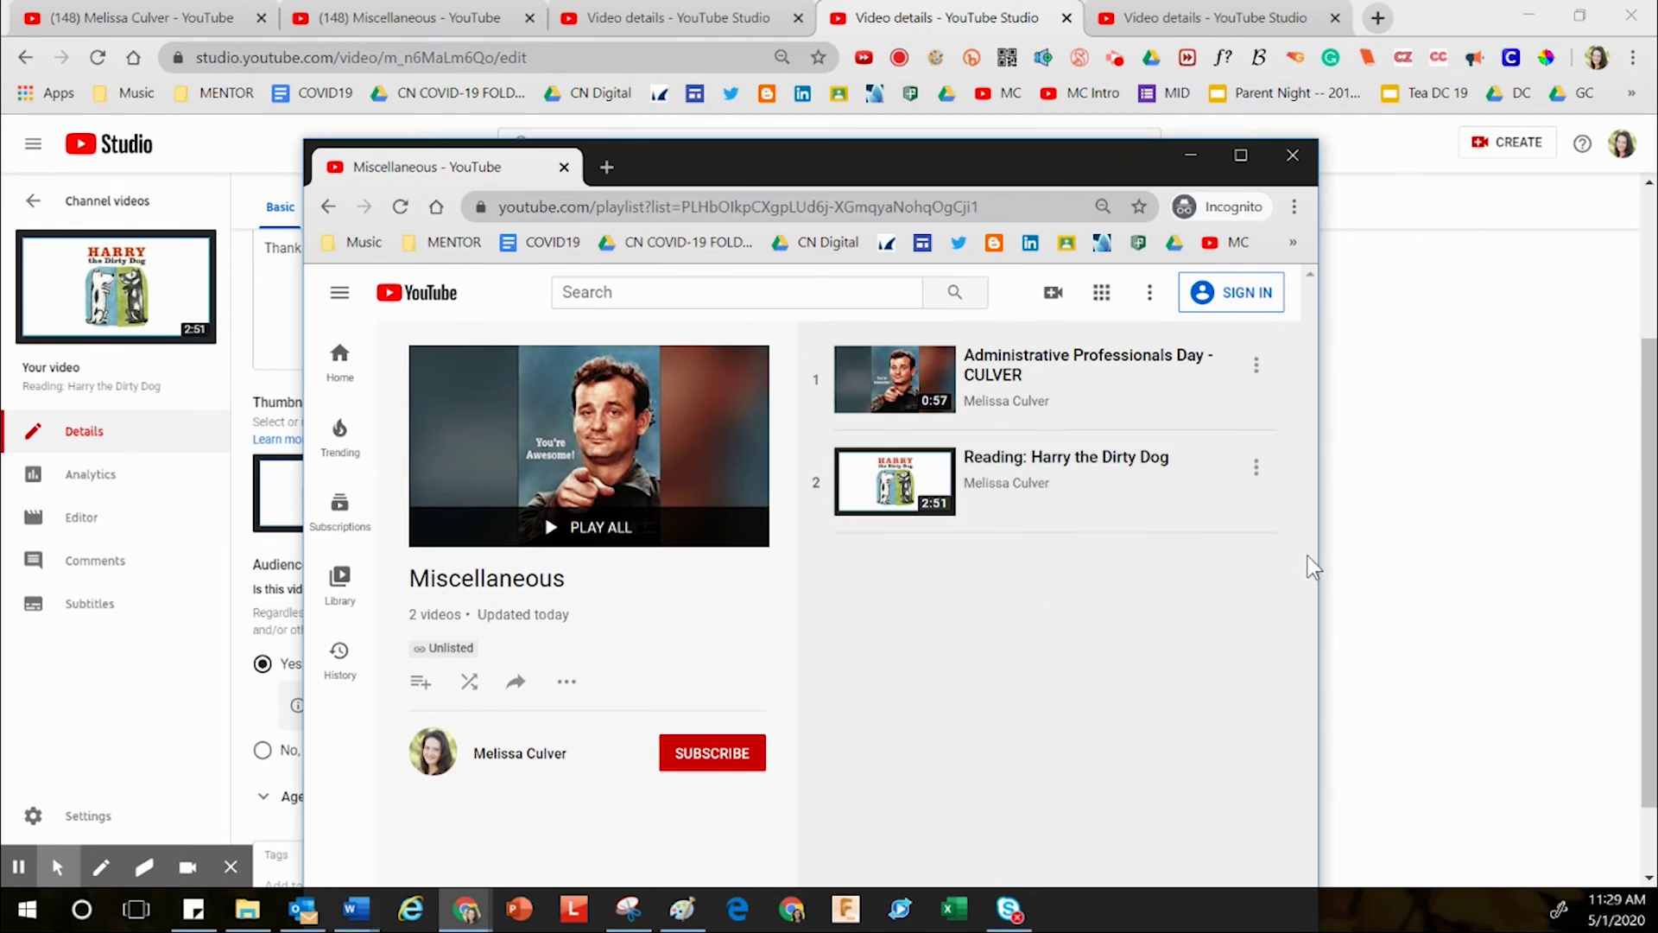
left_click_drag(1321, 553, 1471, 553)
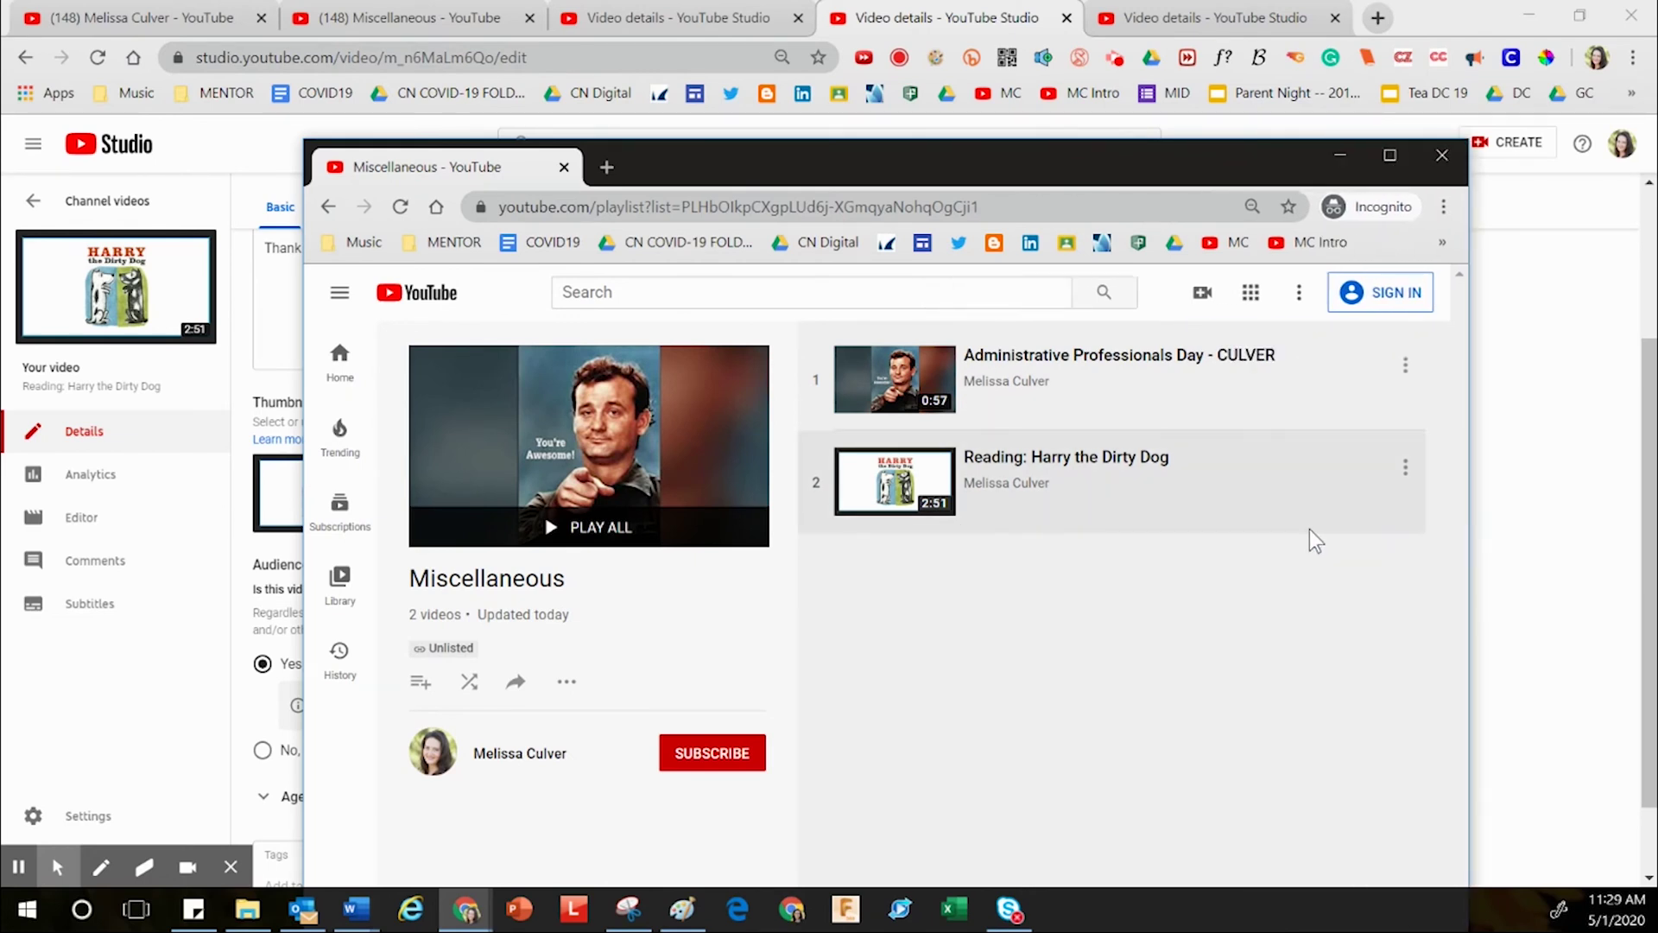
left_click(889, 145)
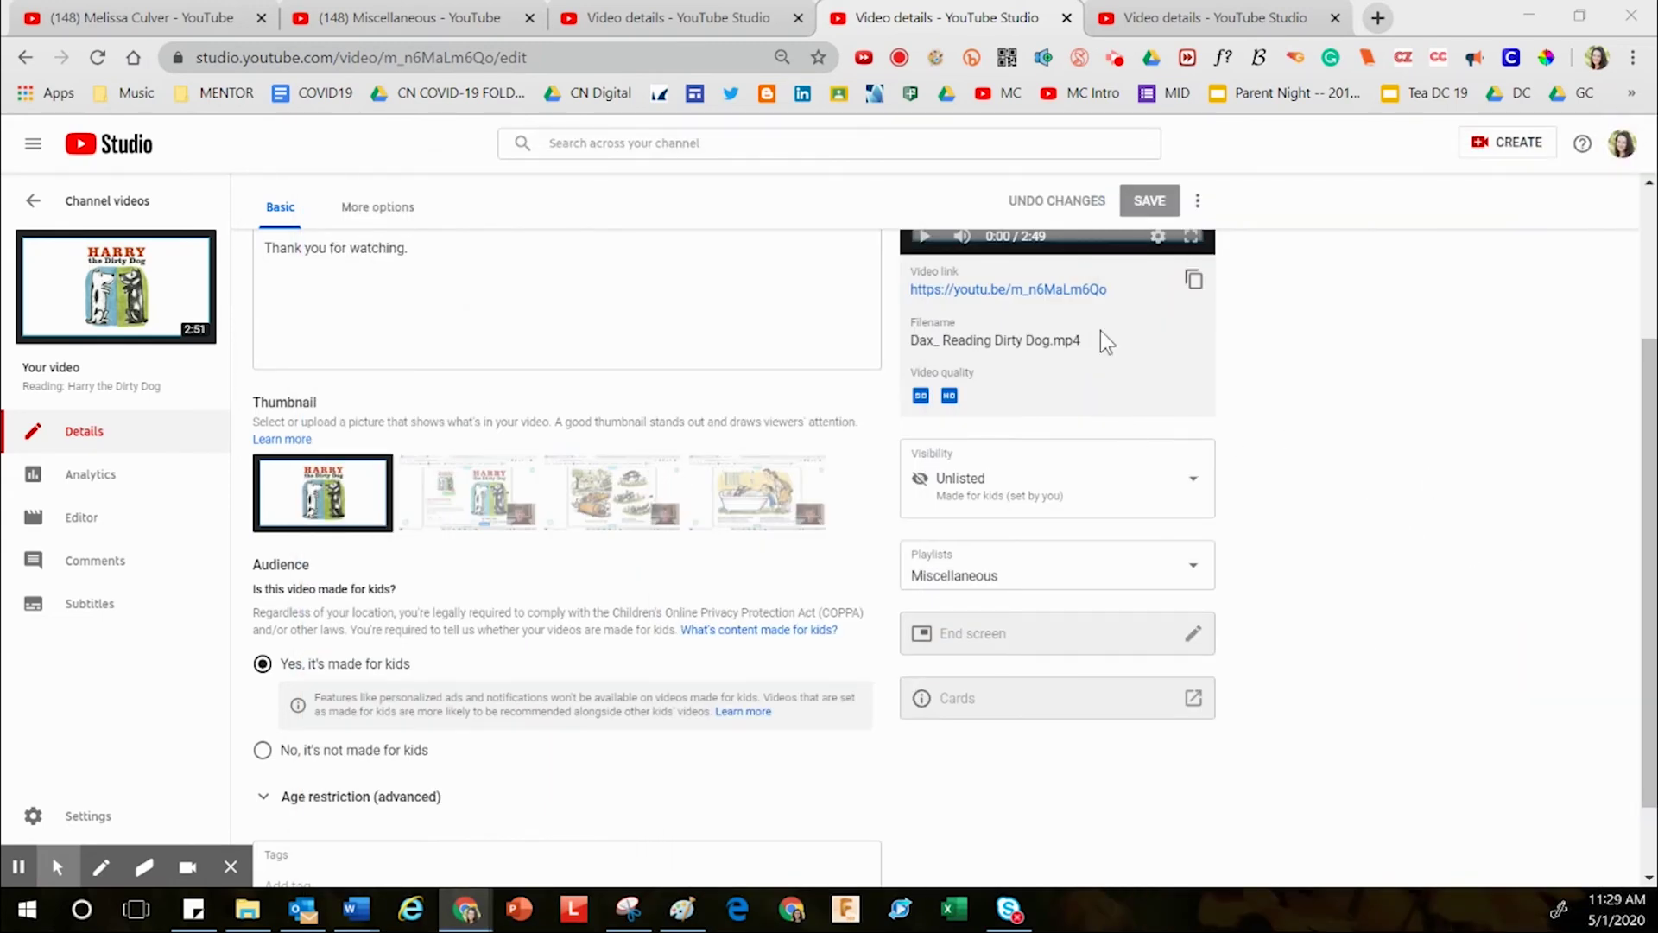
Refresh the signed-in Miscellaneous playlist page and move Reading: Harry the Dirty Dog above the Administrative Professionals Day video.
left_click(449, 19)
left_click(93, 57)
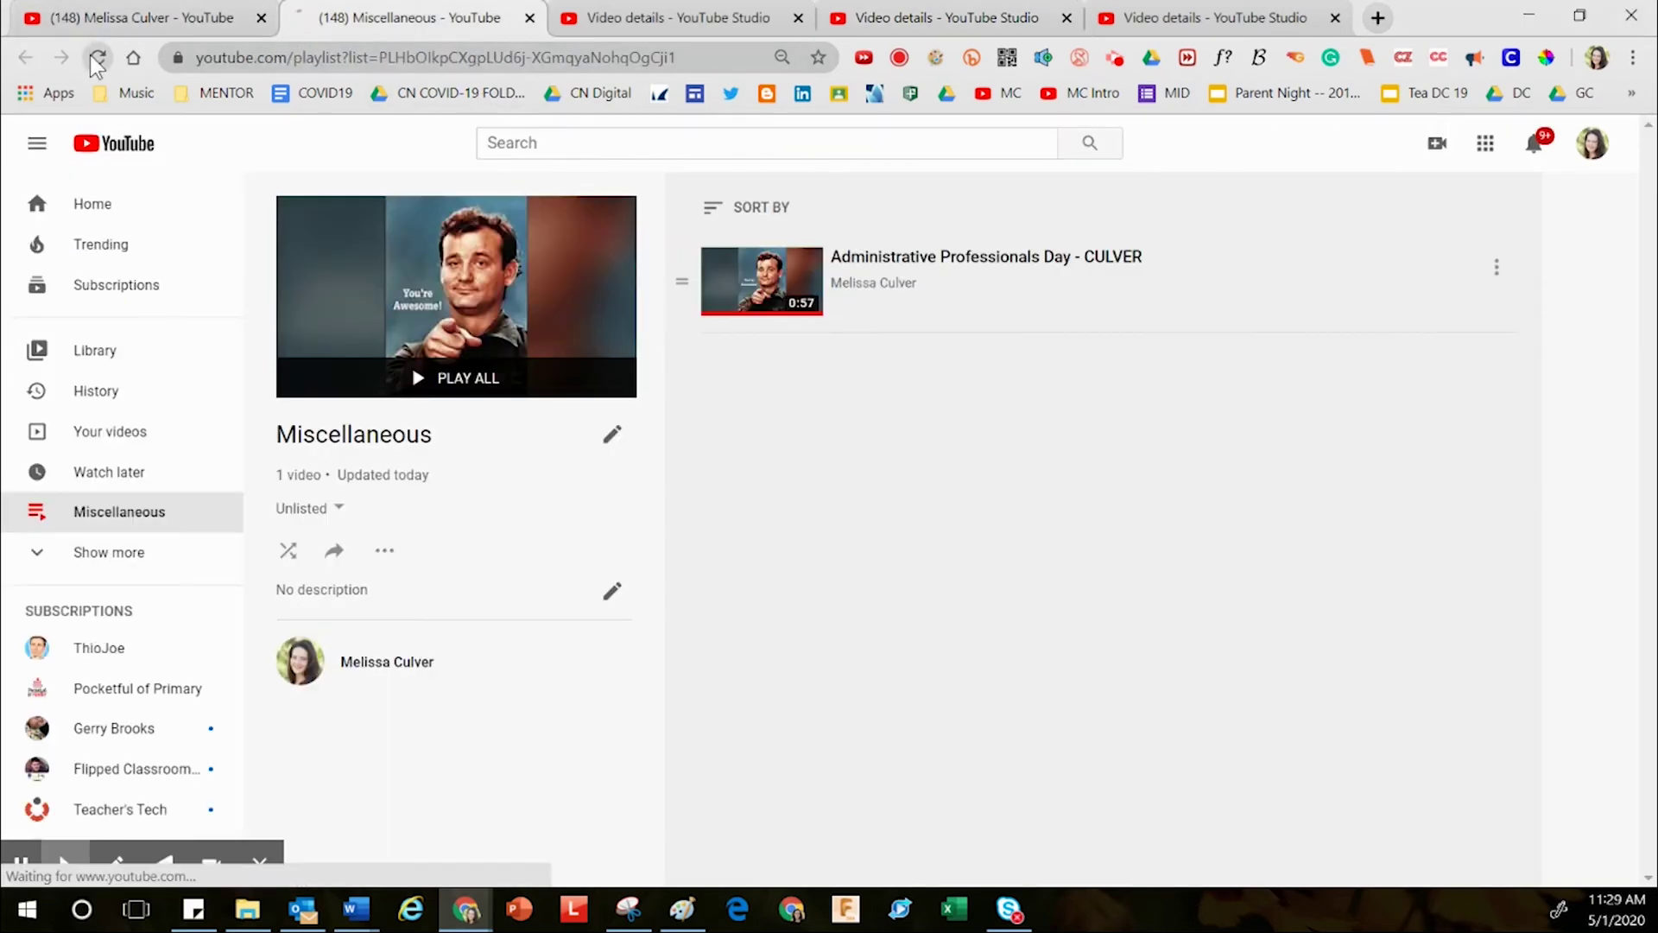
left_click_drag(685, 386, 708, 304)
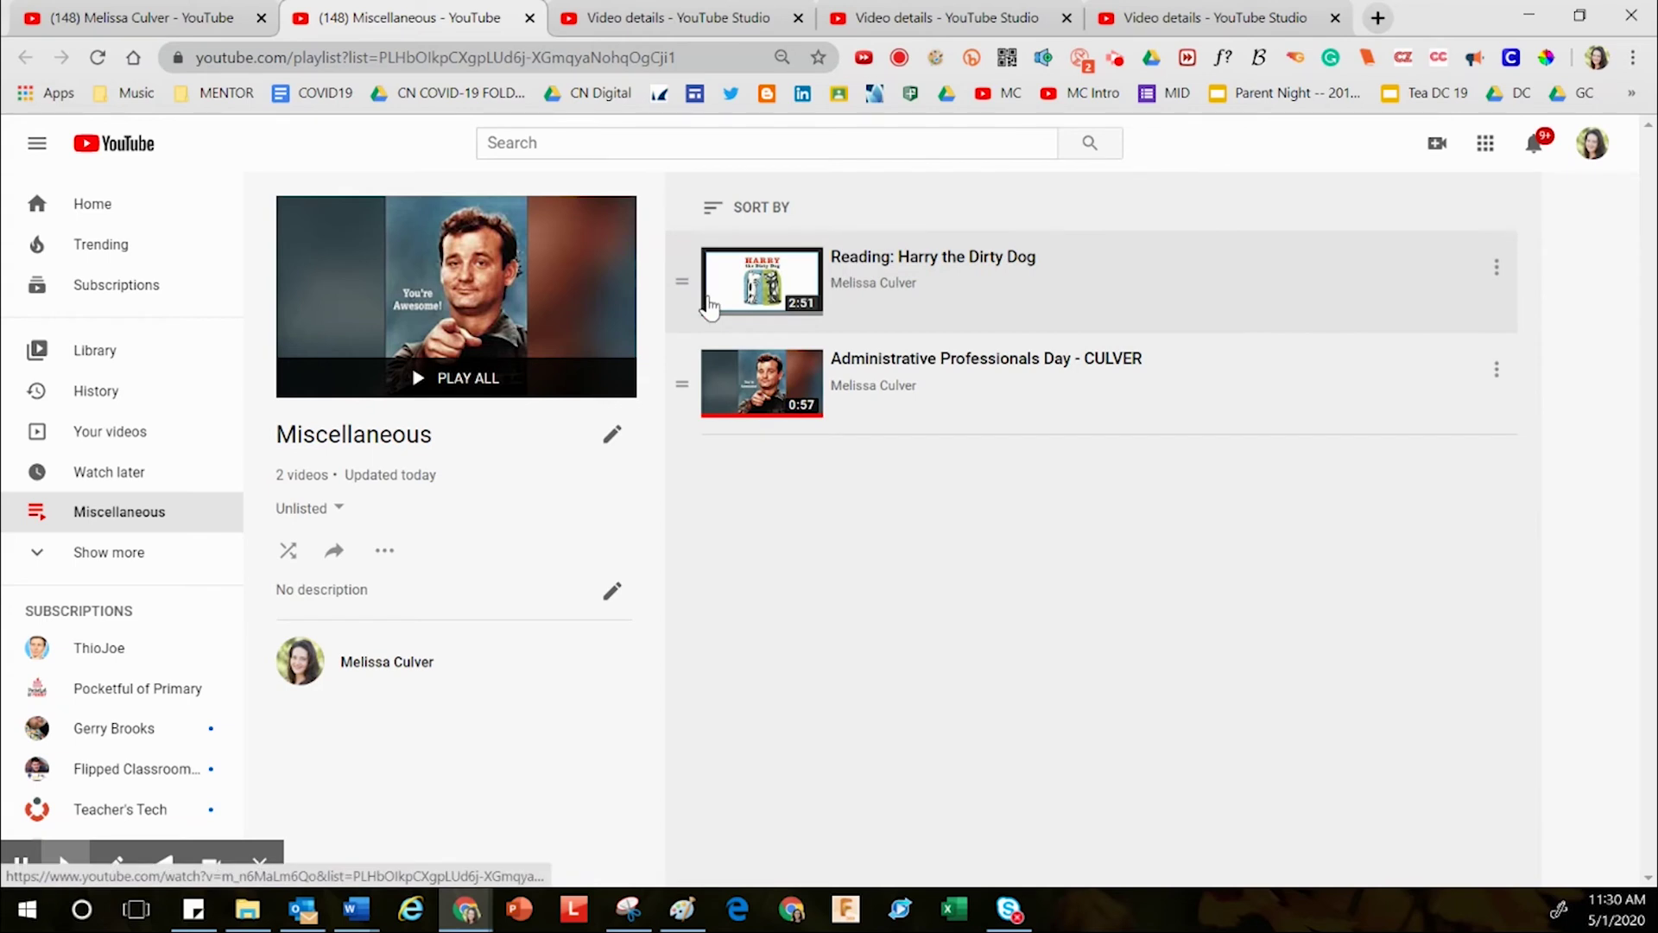
Set the Administrative Professionals Day video as the playlist thumbnail and view the playlist's visibility choices without changing them.
left_click(1495, 371)
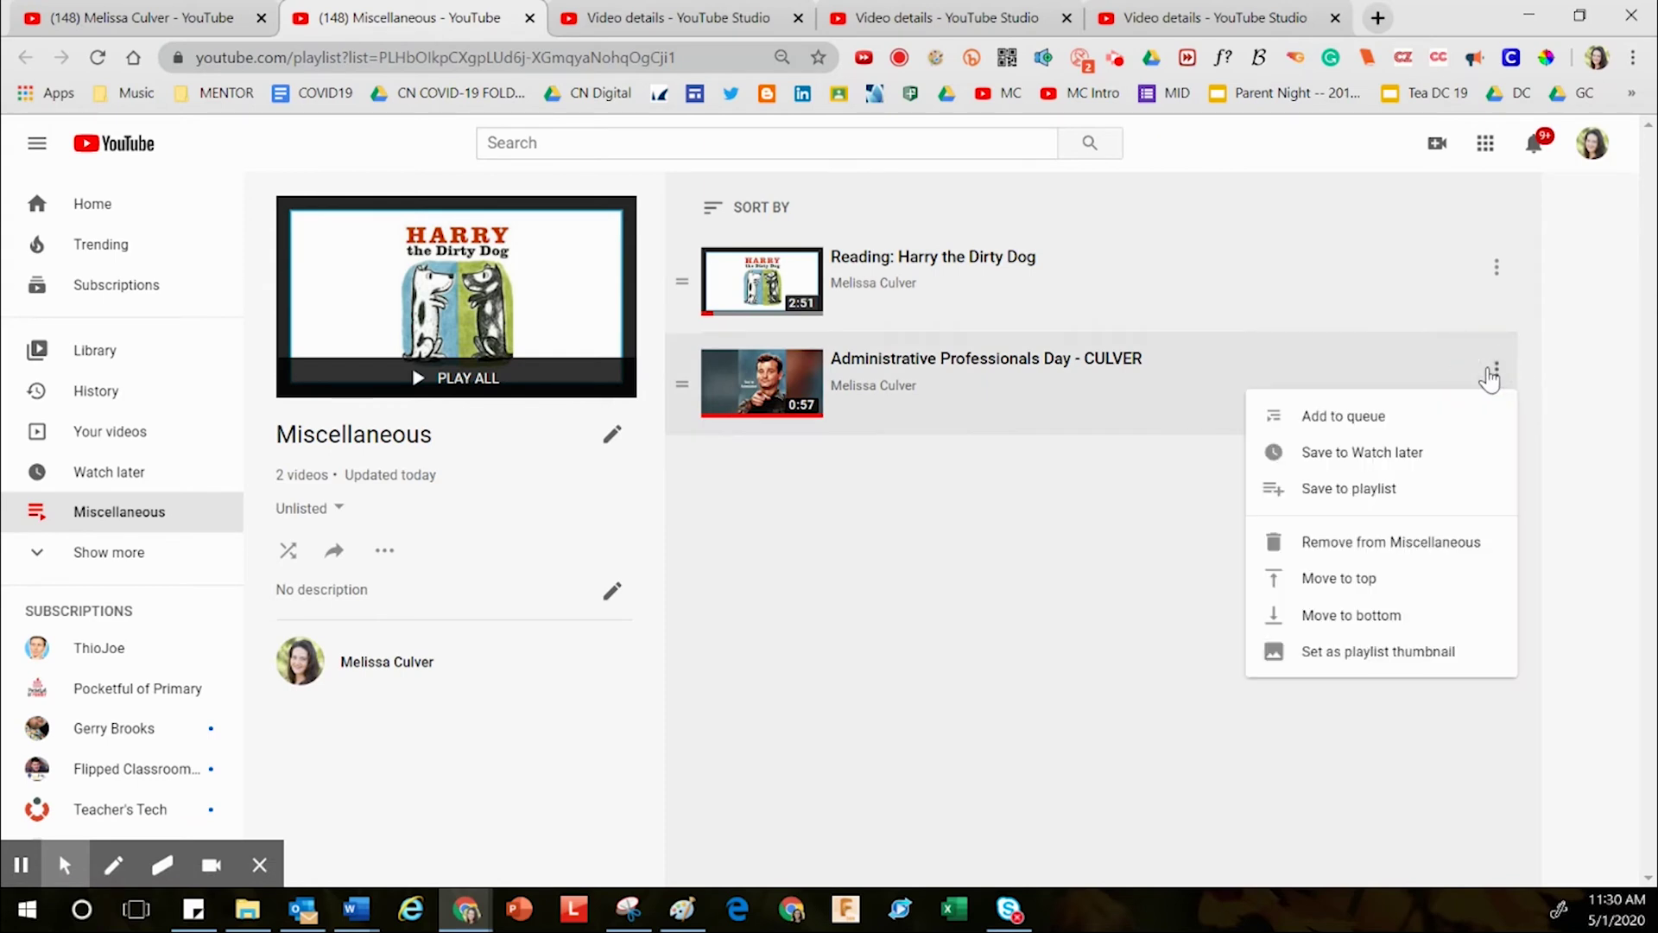
left_click(1320, 653)
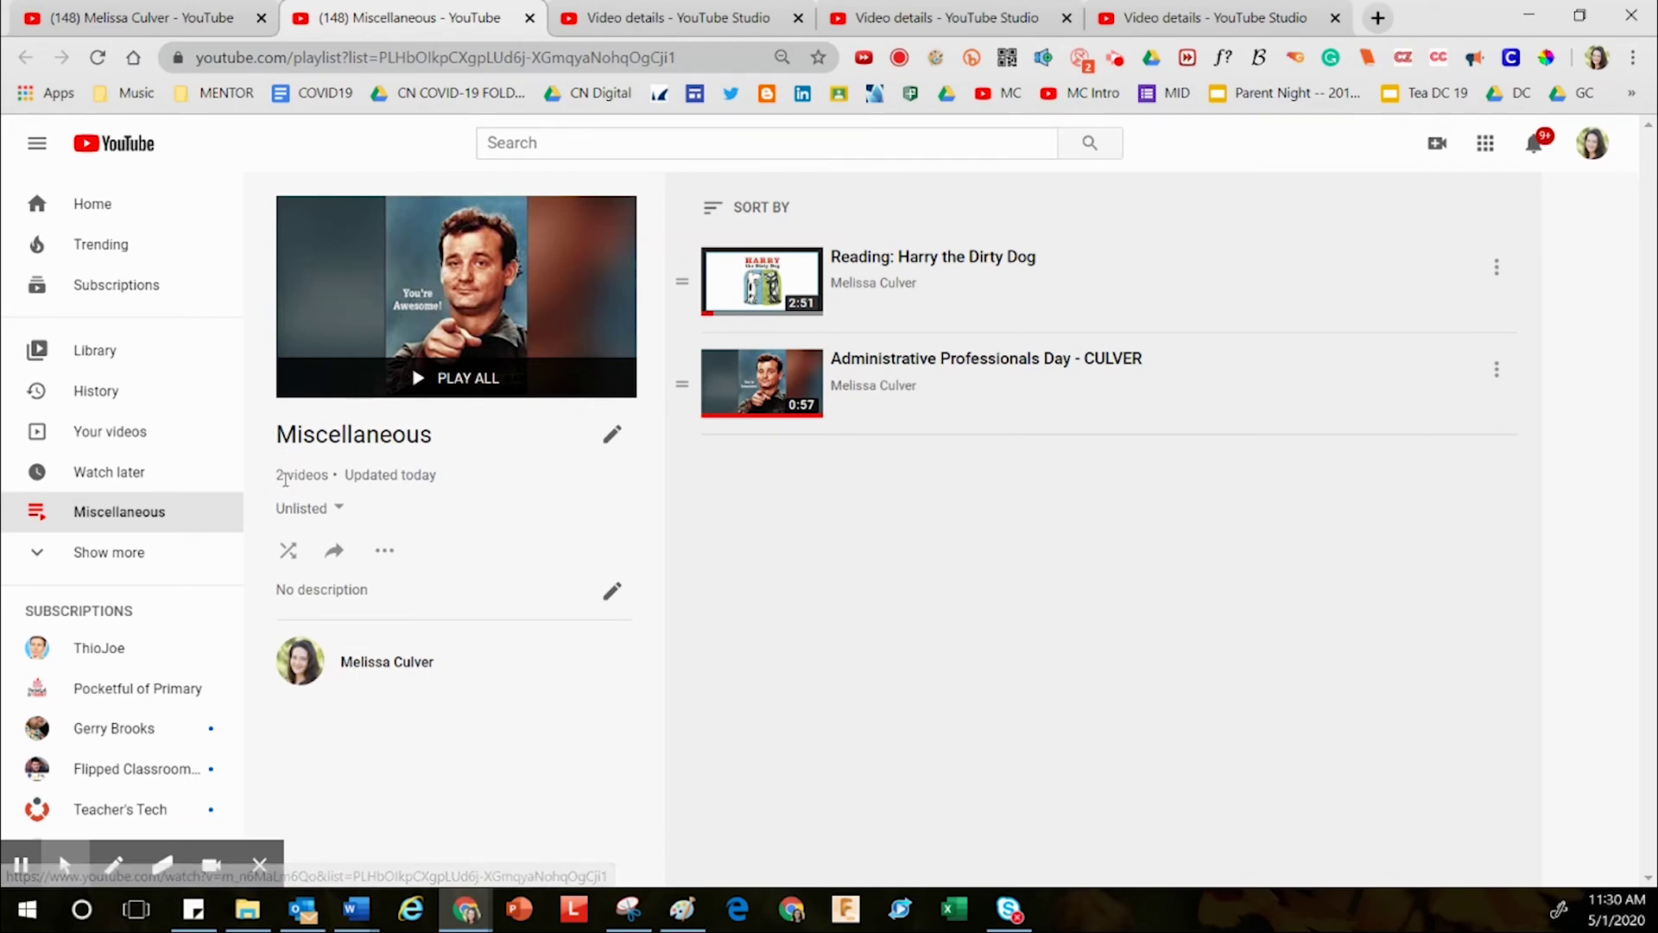
left_click(336, 509)
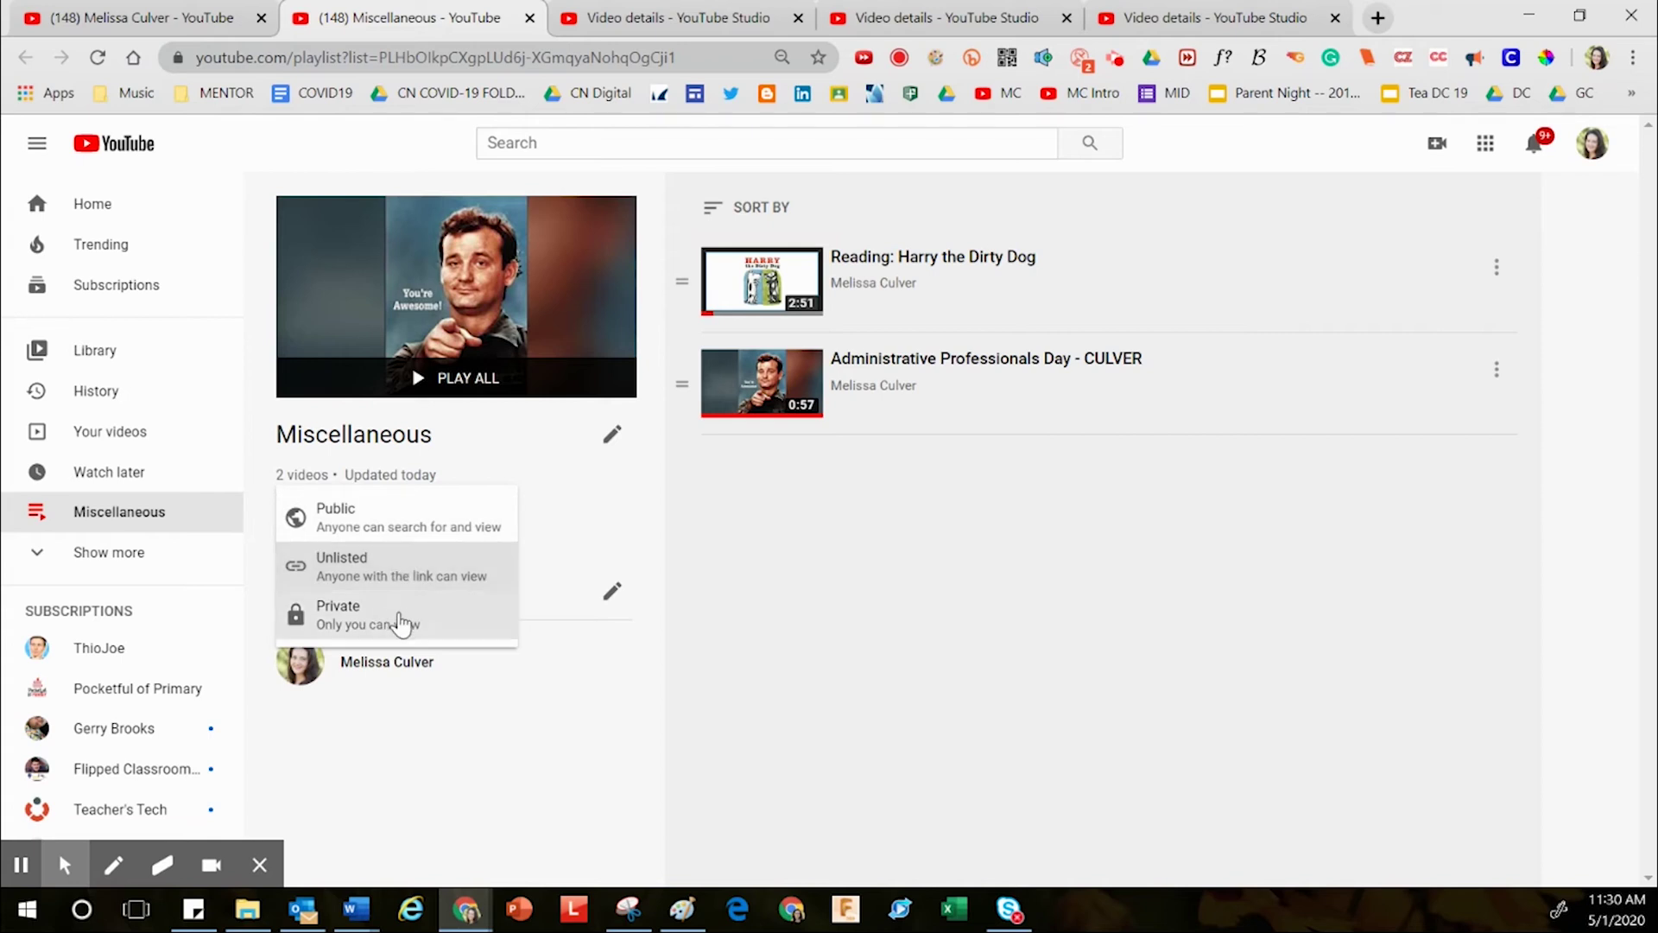
left_click(985, 574)
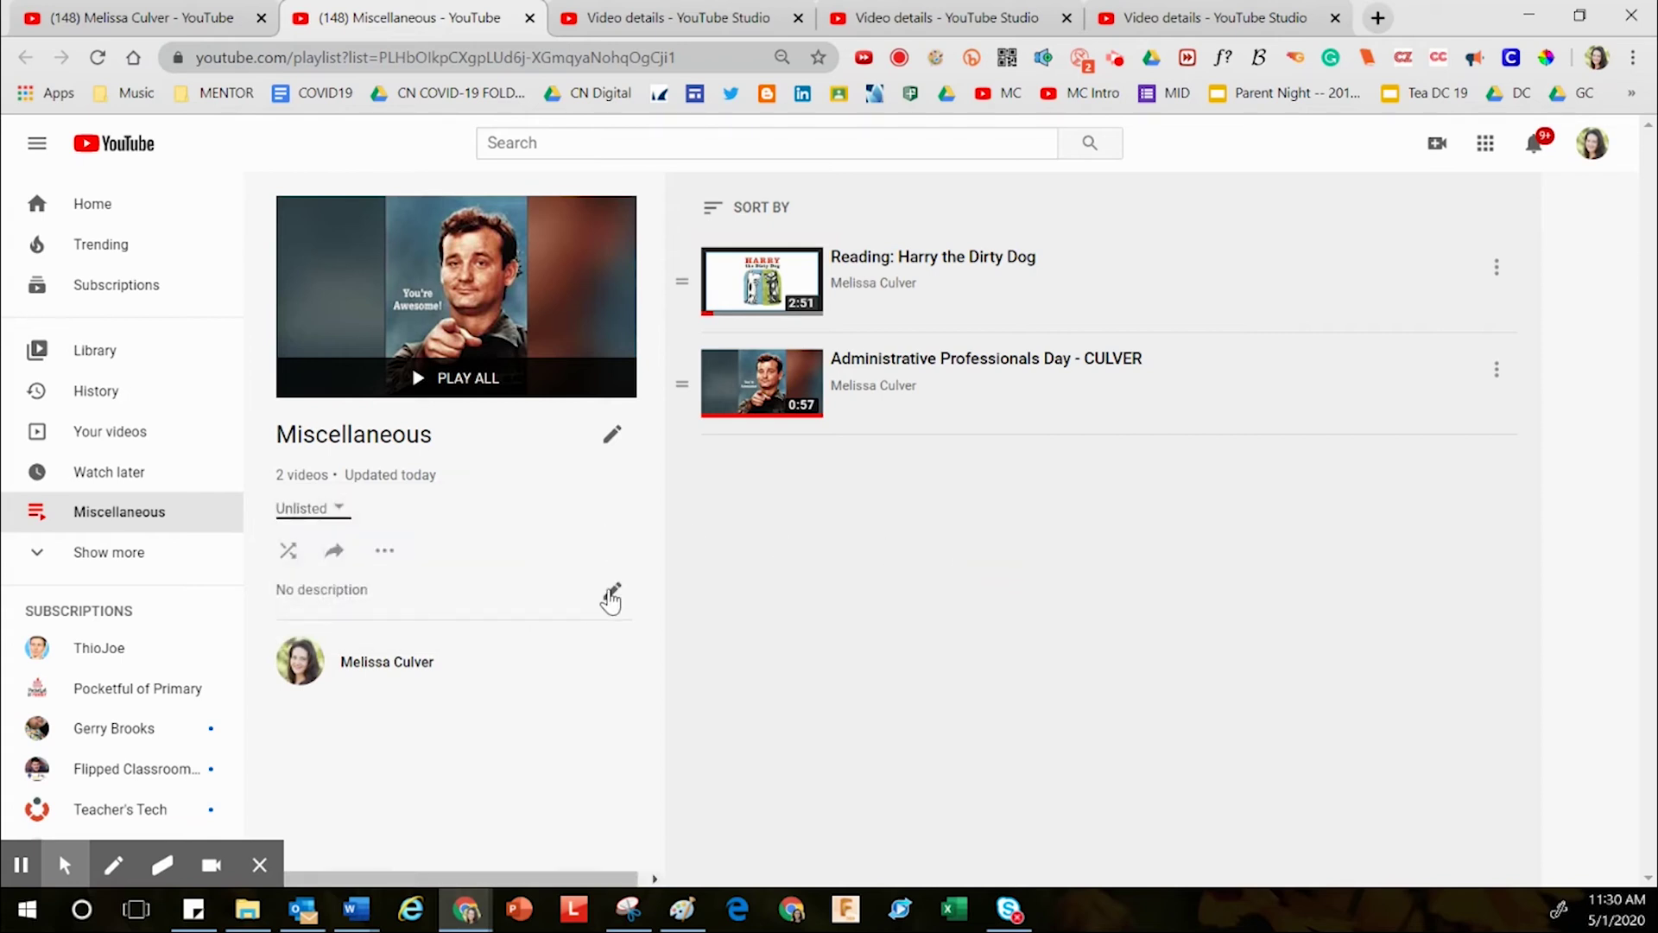
Open the Miscellaneous playlist's description for editing without entering text, and add the channel's own video SafeShare - Tutorial to the playlist.
left_click(612, 590)
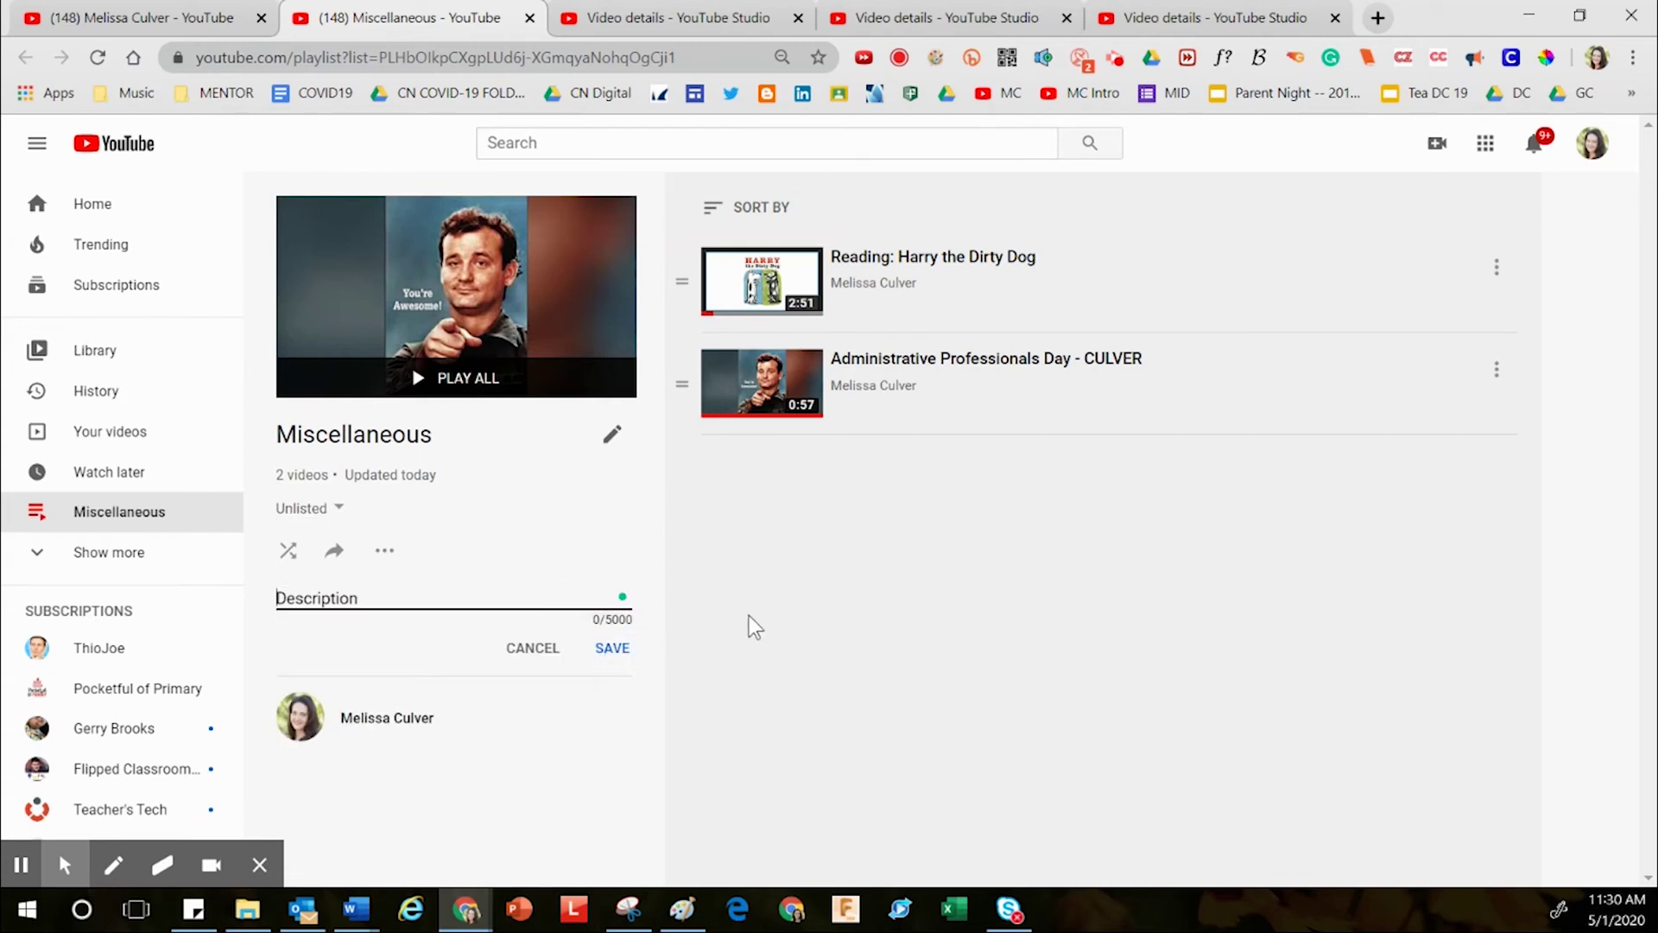
left_click(780, 621)
left_click(384, 551)
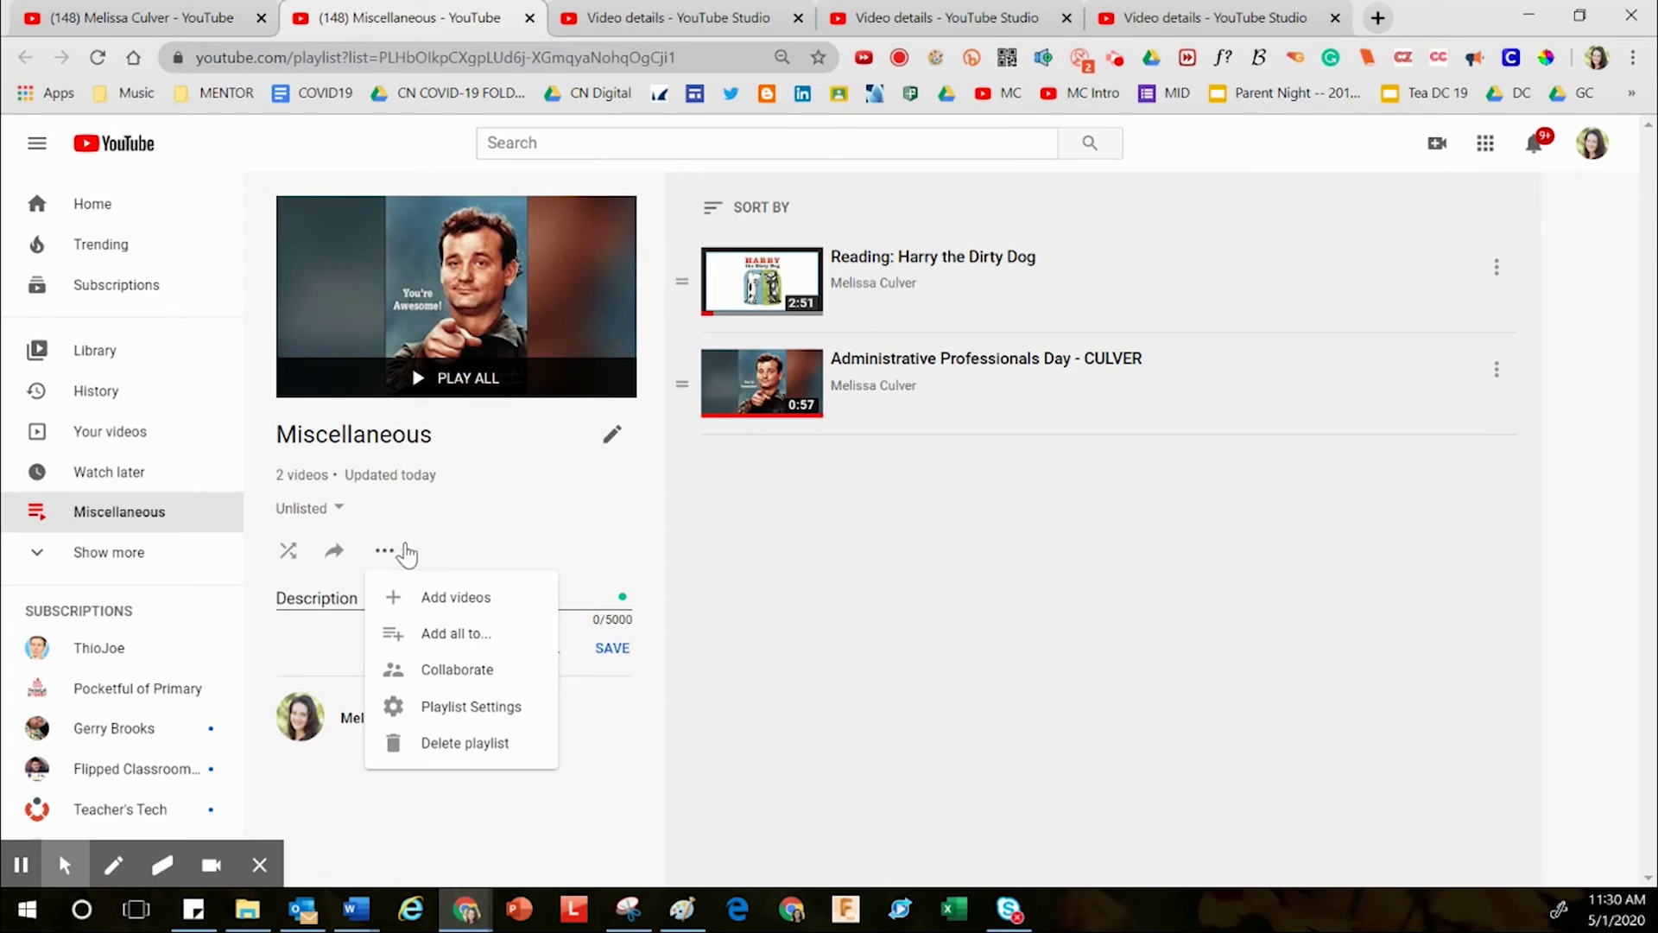
left_click(475, 605)
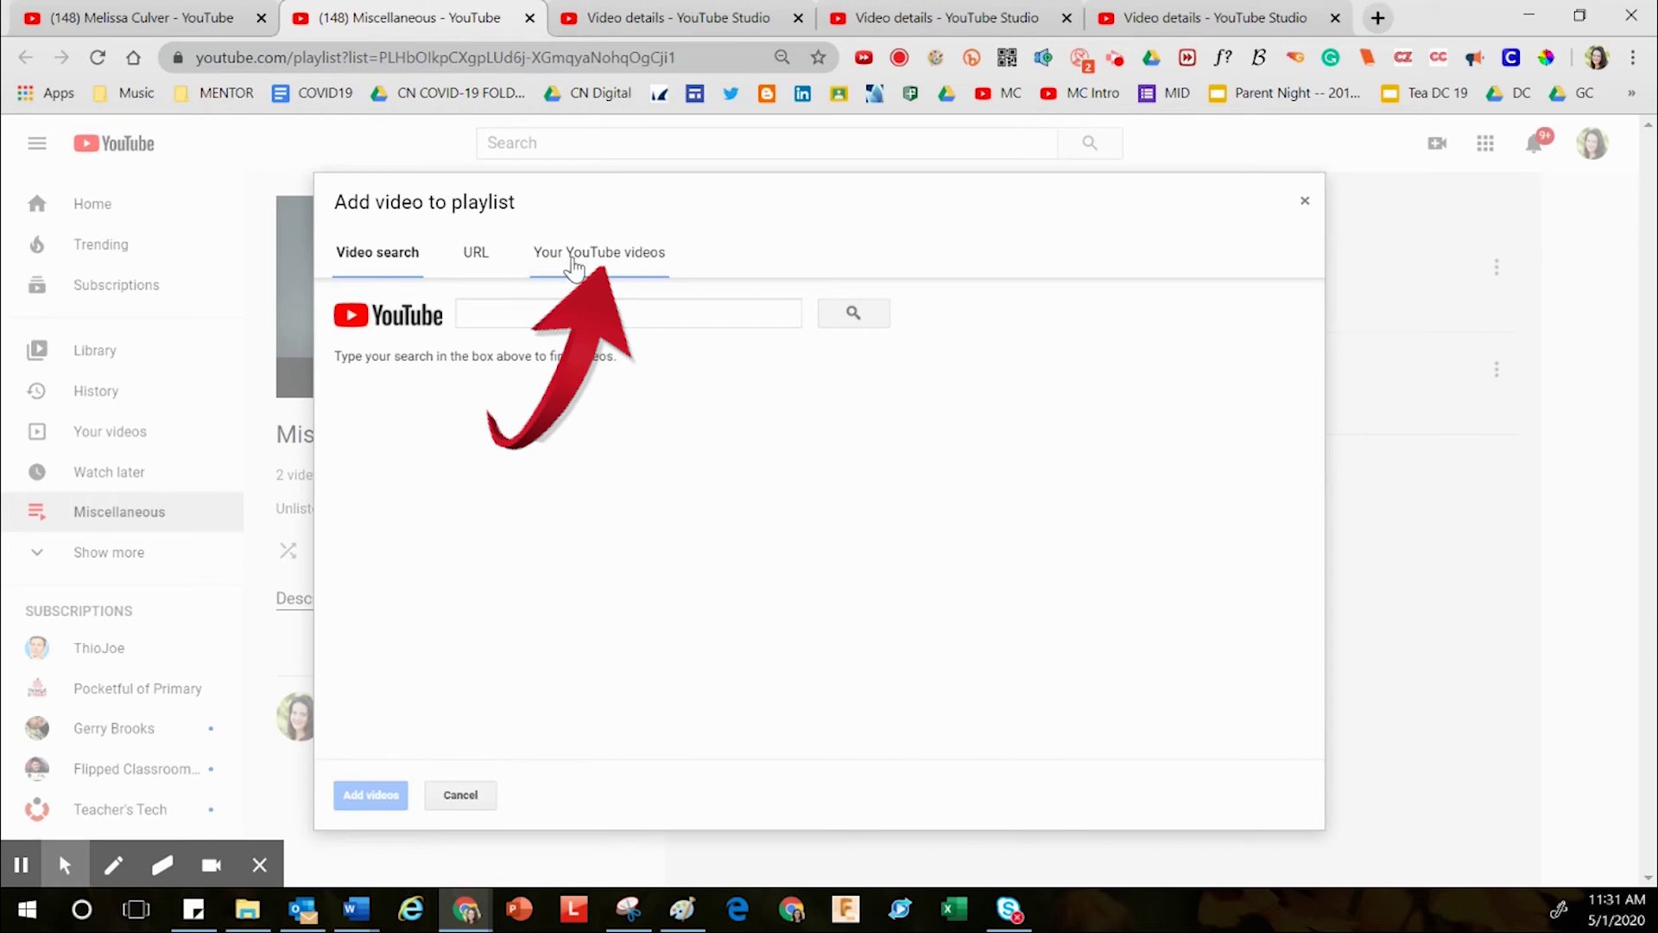
left_click(600, 257)
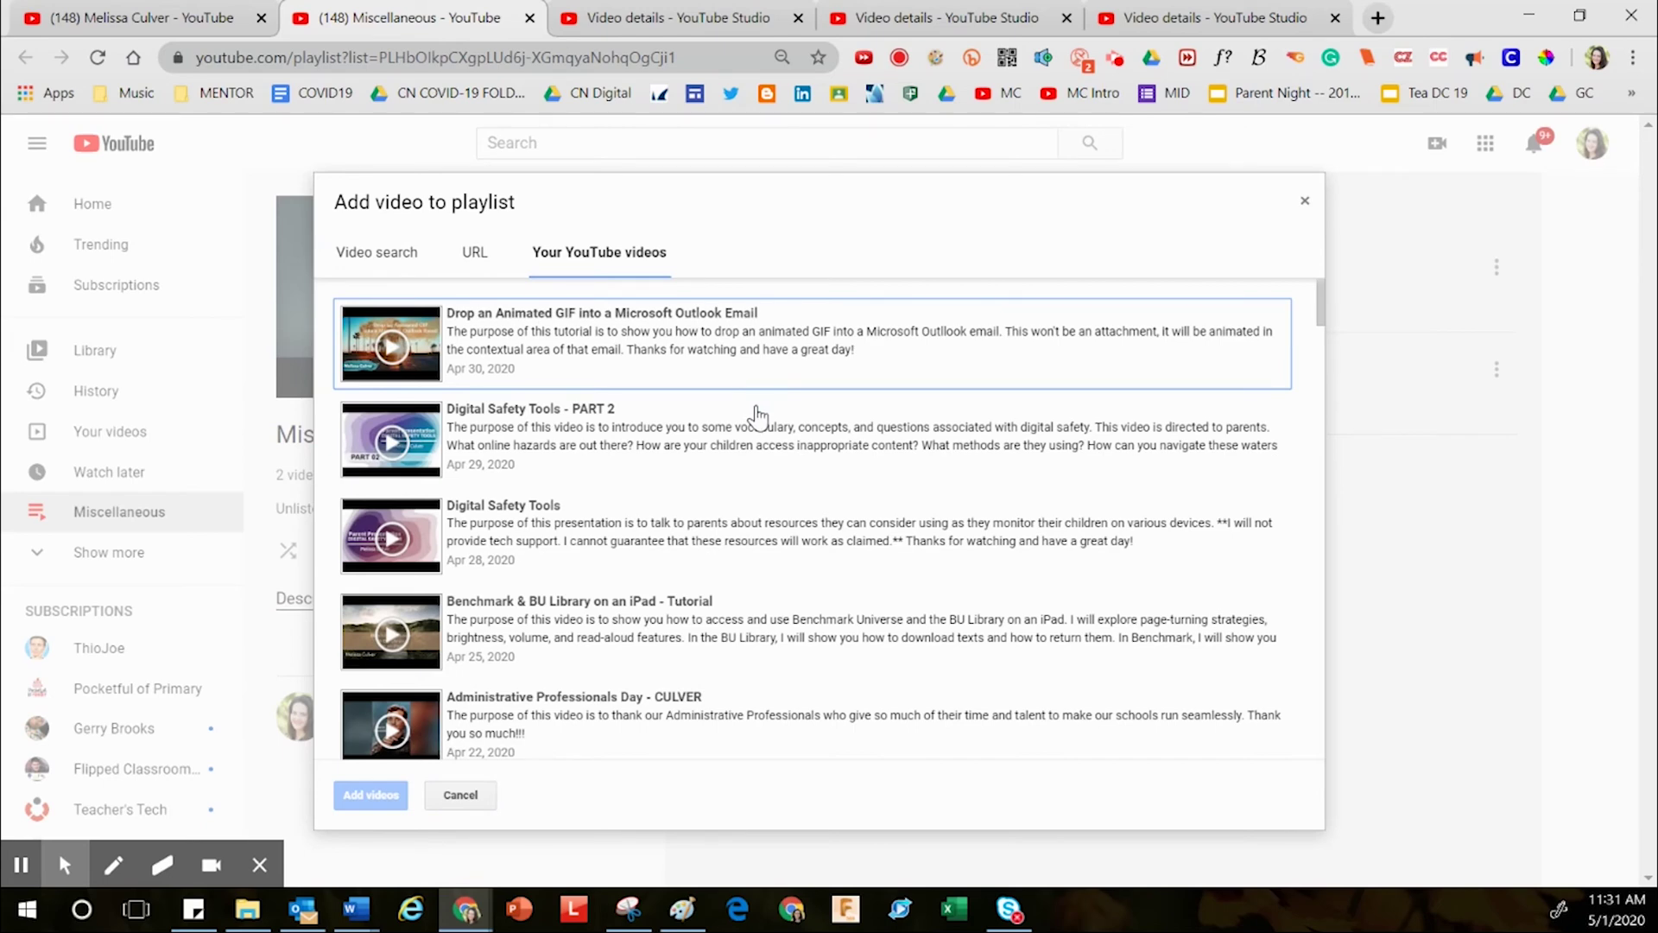
scroll(760, 428, "down", 10)
left_click(515, 529)
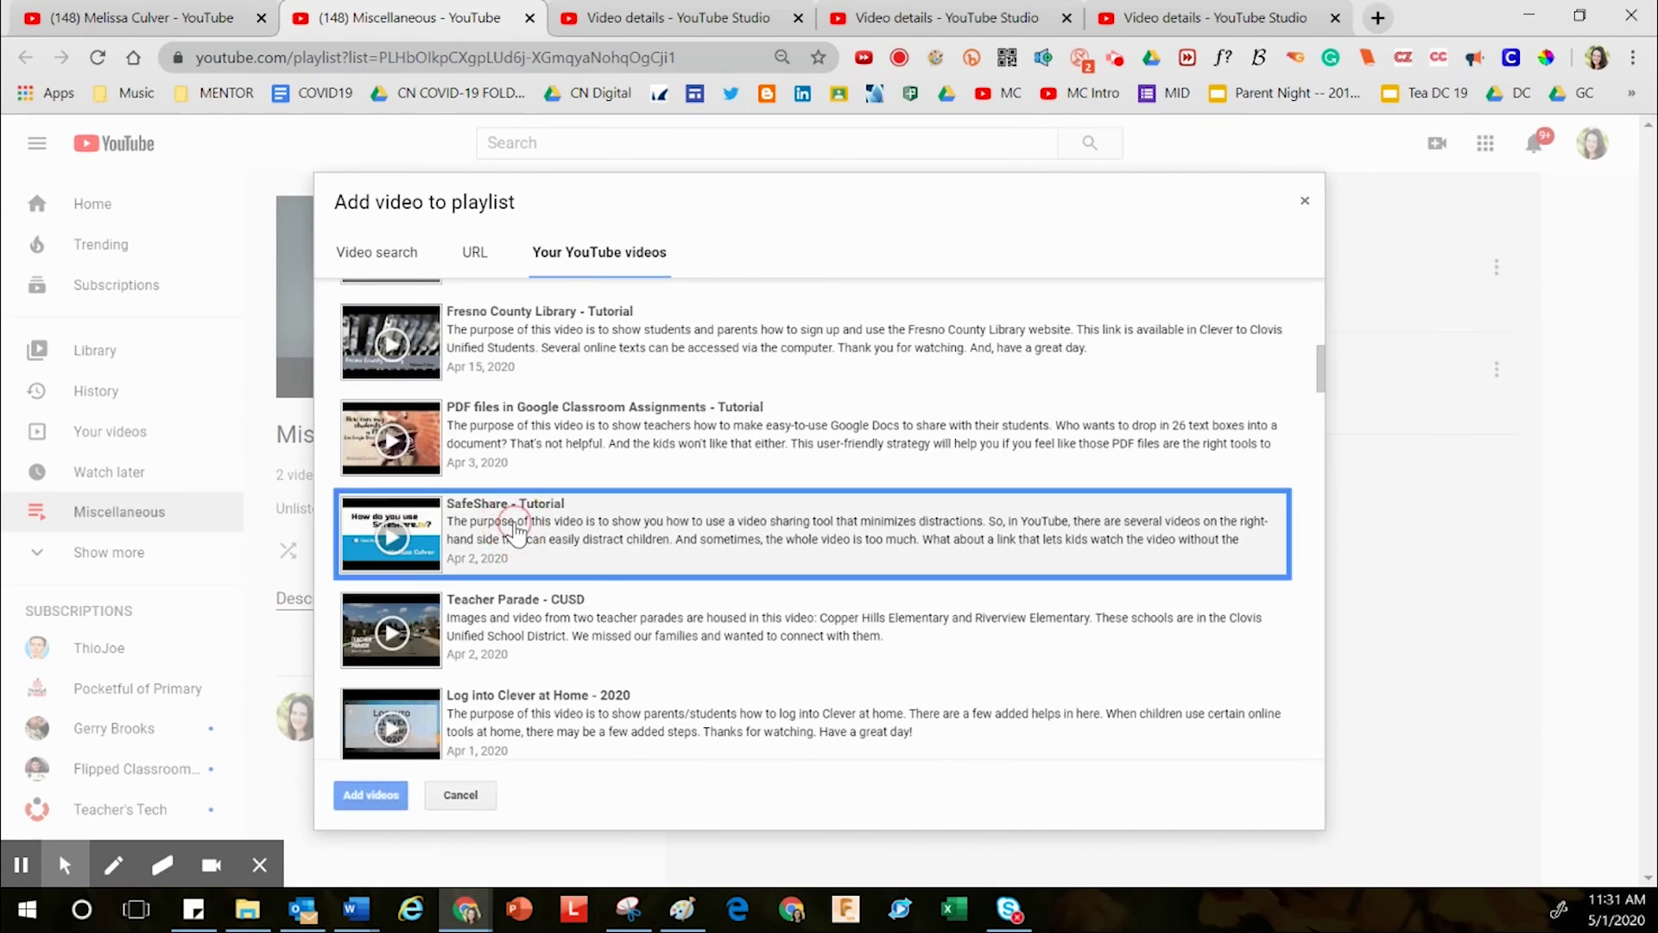
left_click(373, 795)
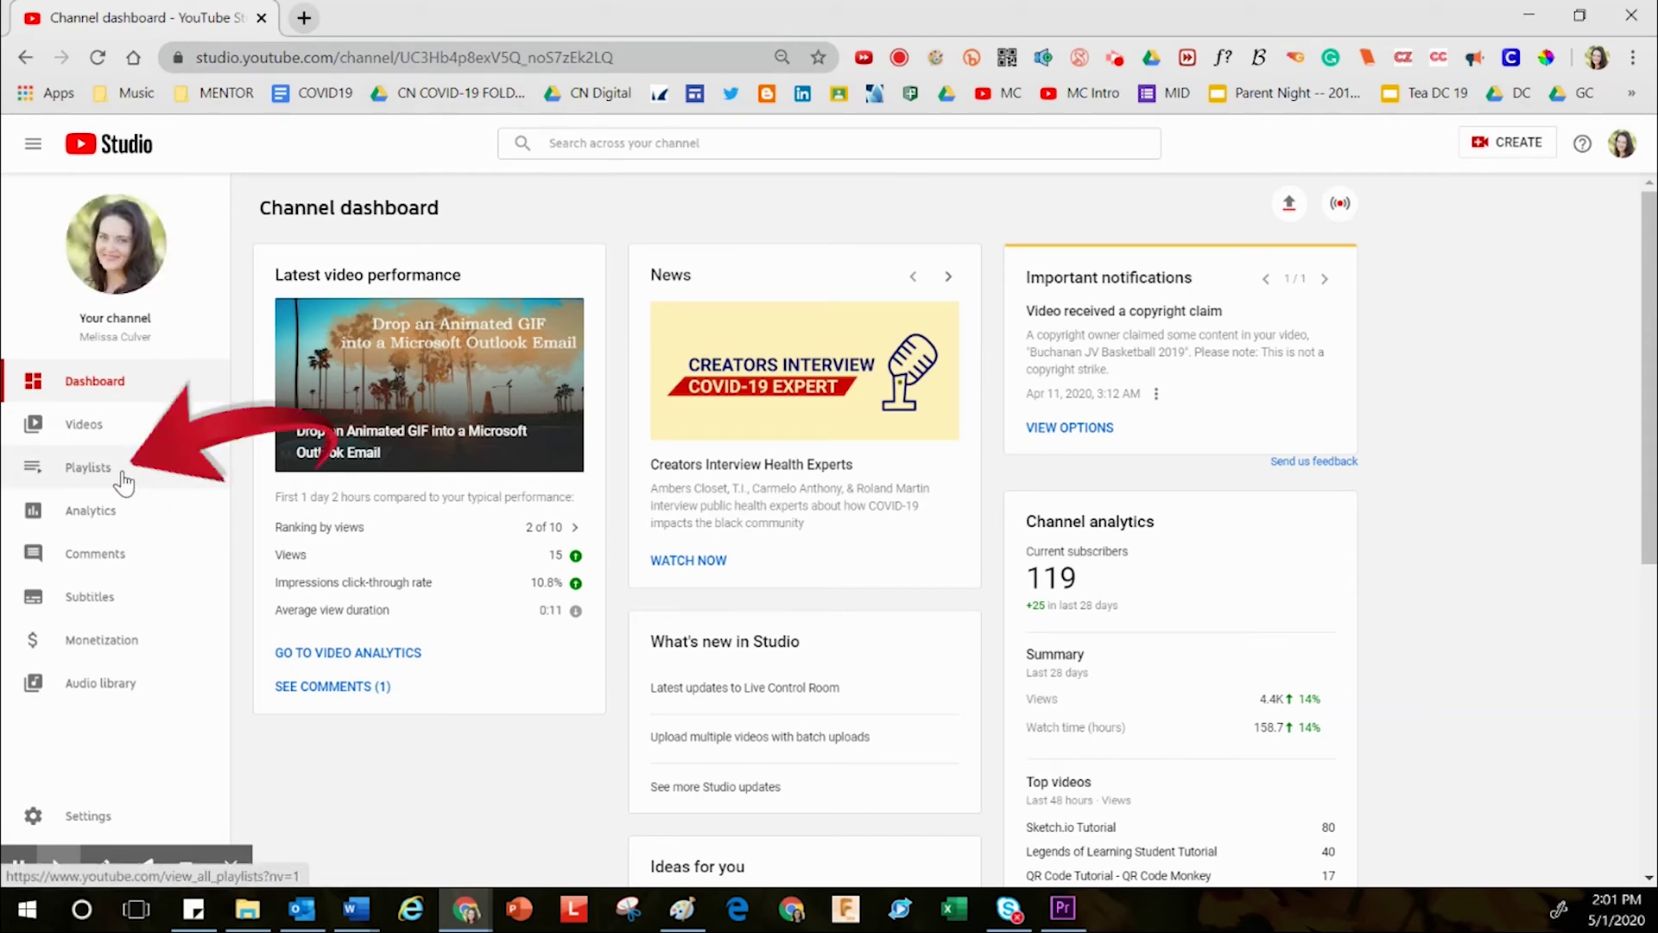
From the channel's playlists page in YouTube Studio, create a new unlisted playlist titled Sample 001.
left_click(130, 473)
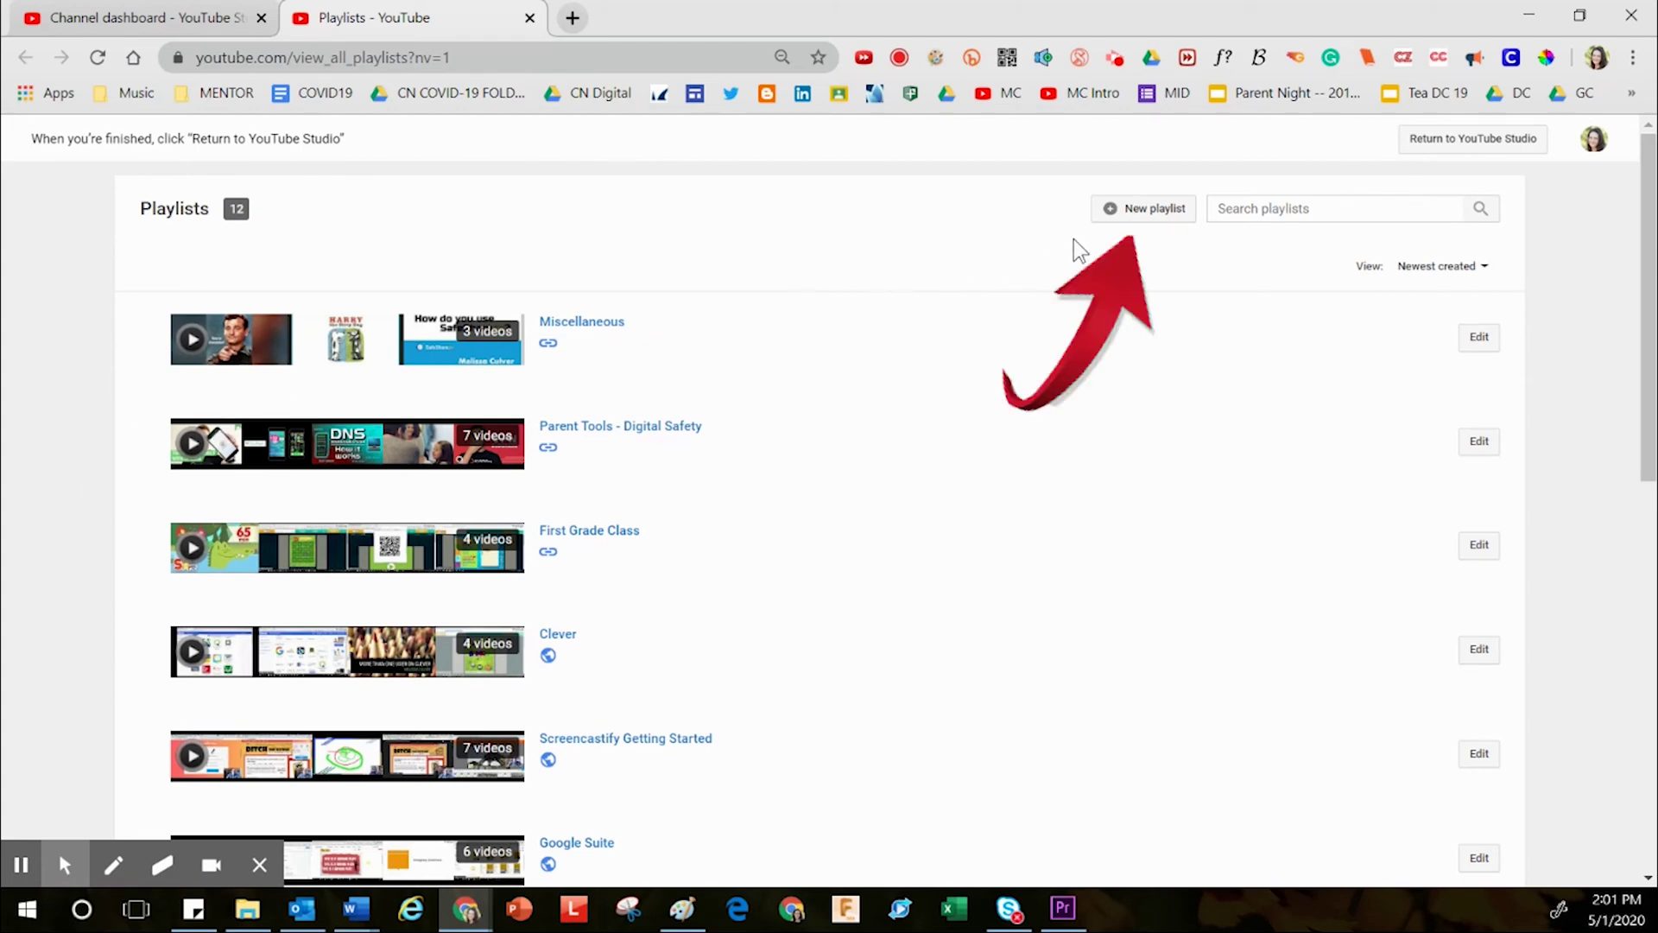
left_click(1158, 210)
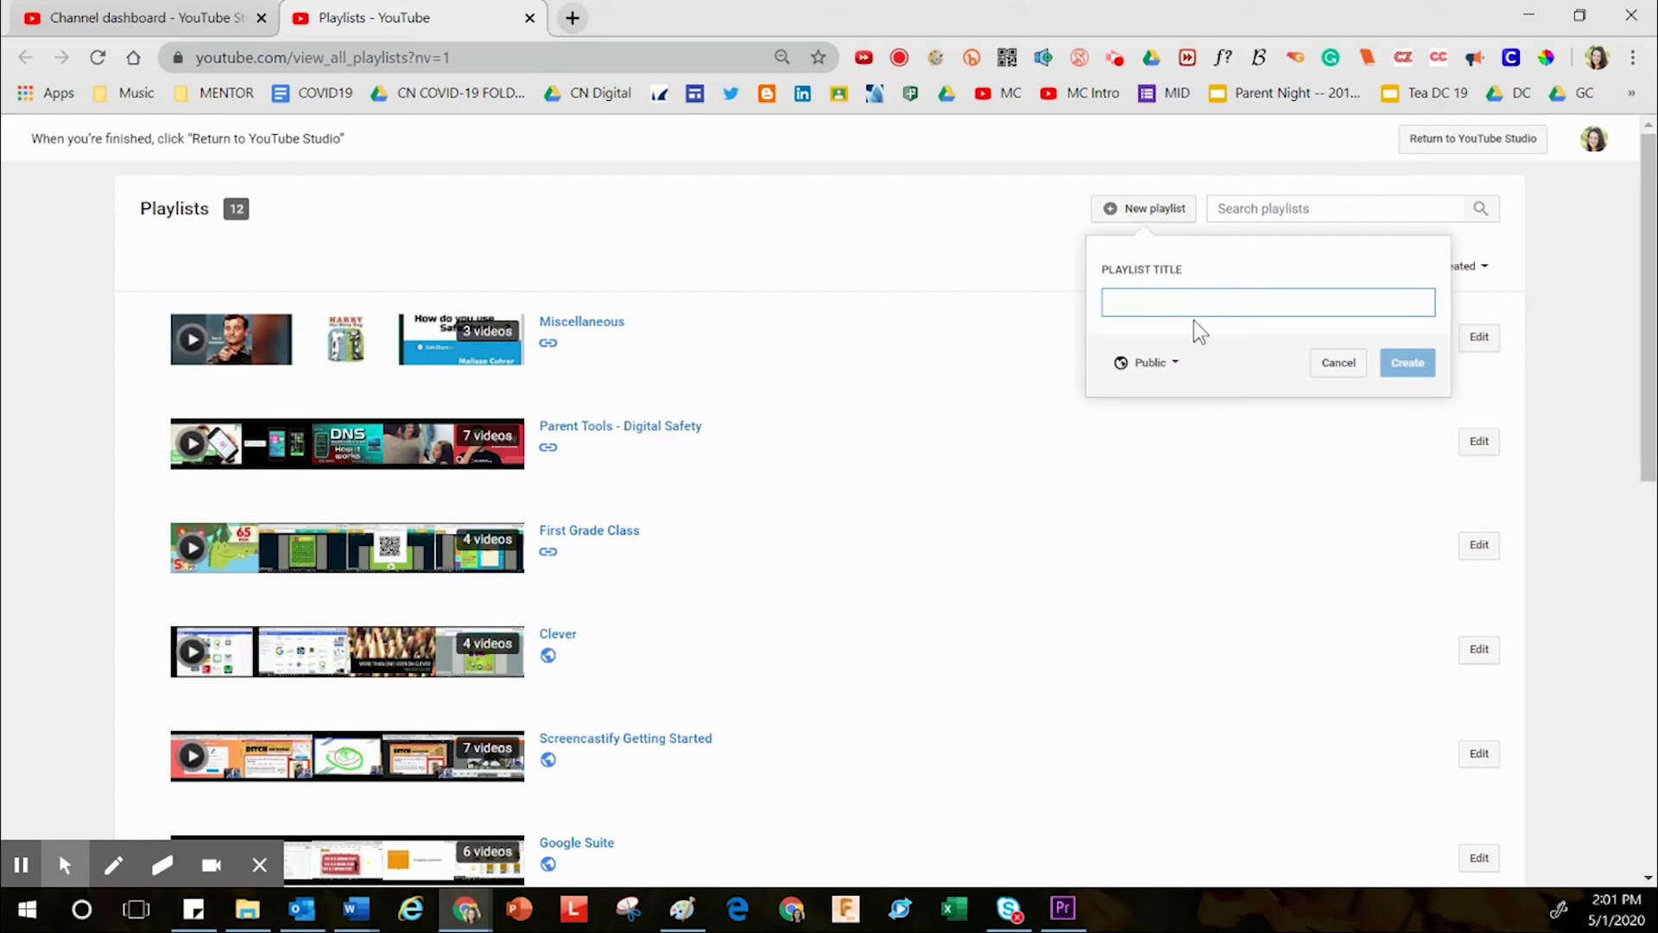
left_click(1170, 370)
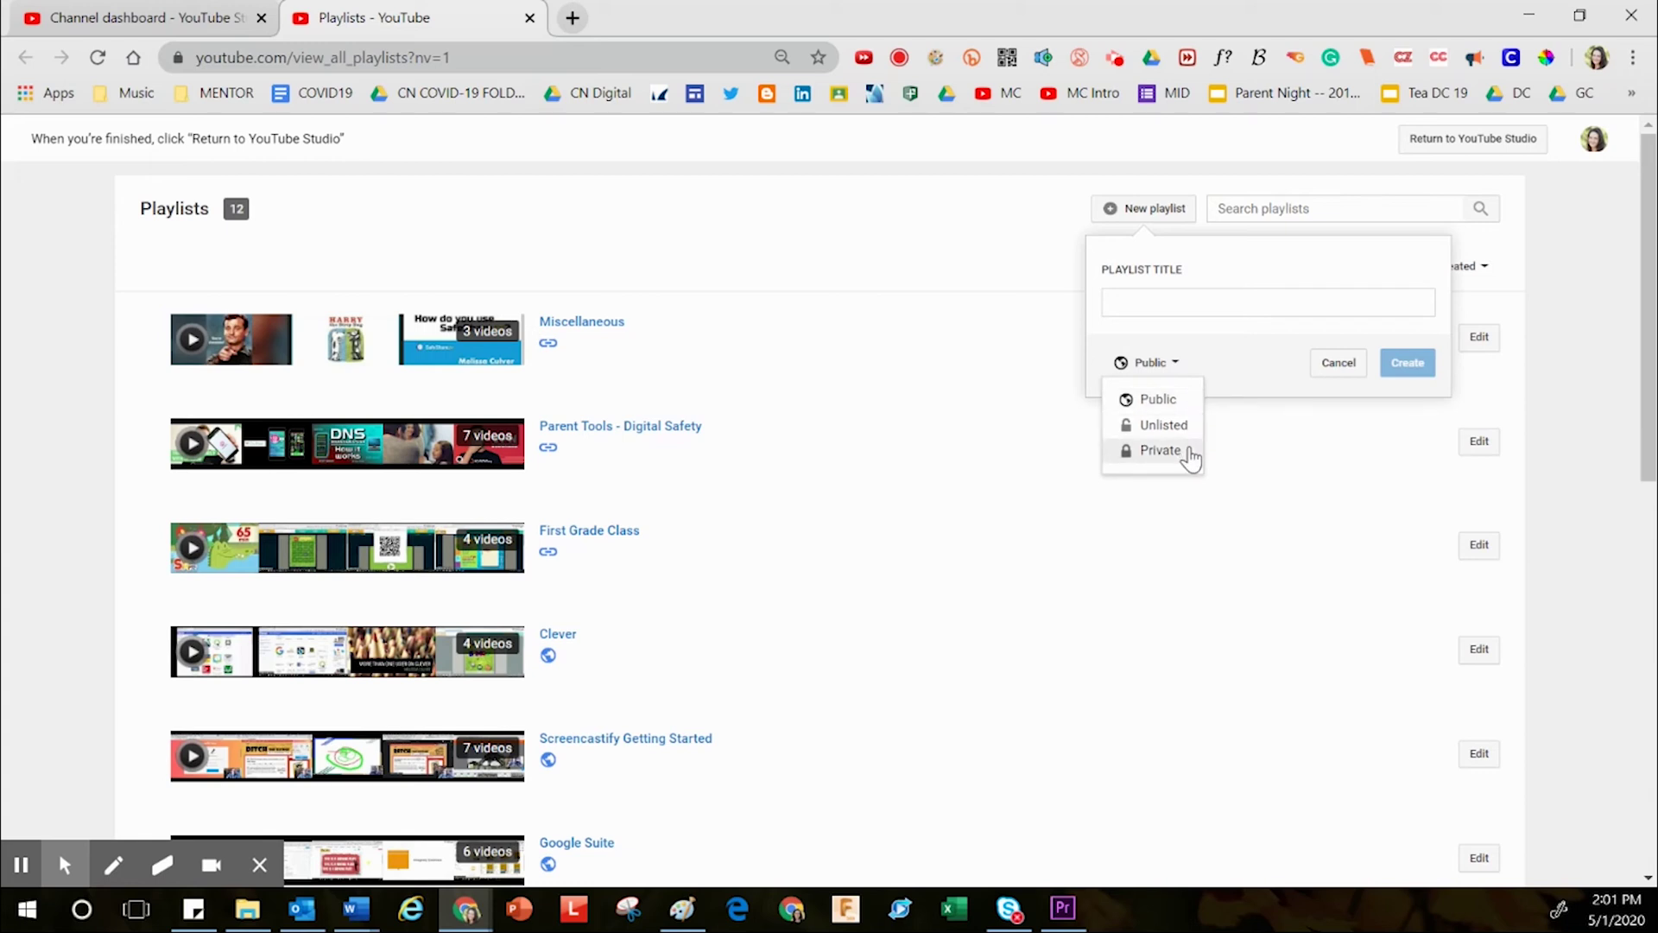
left_click(1234, 304)
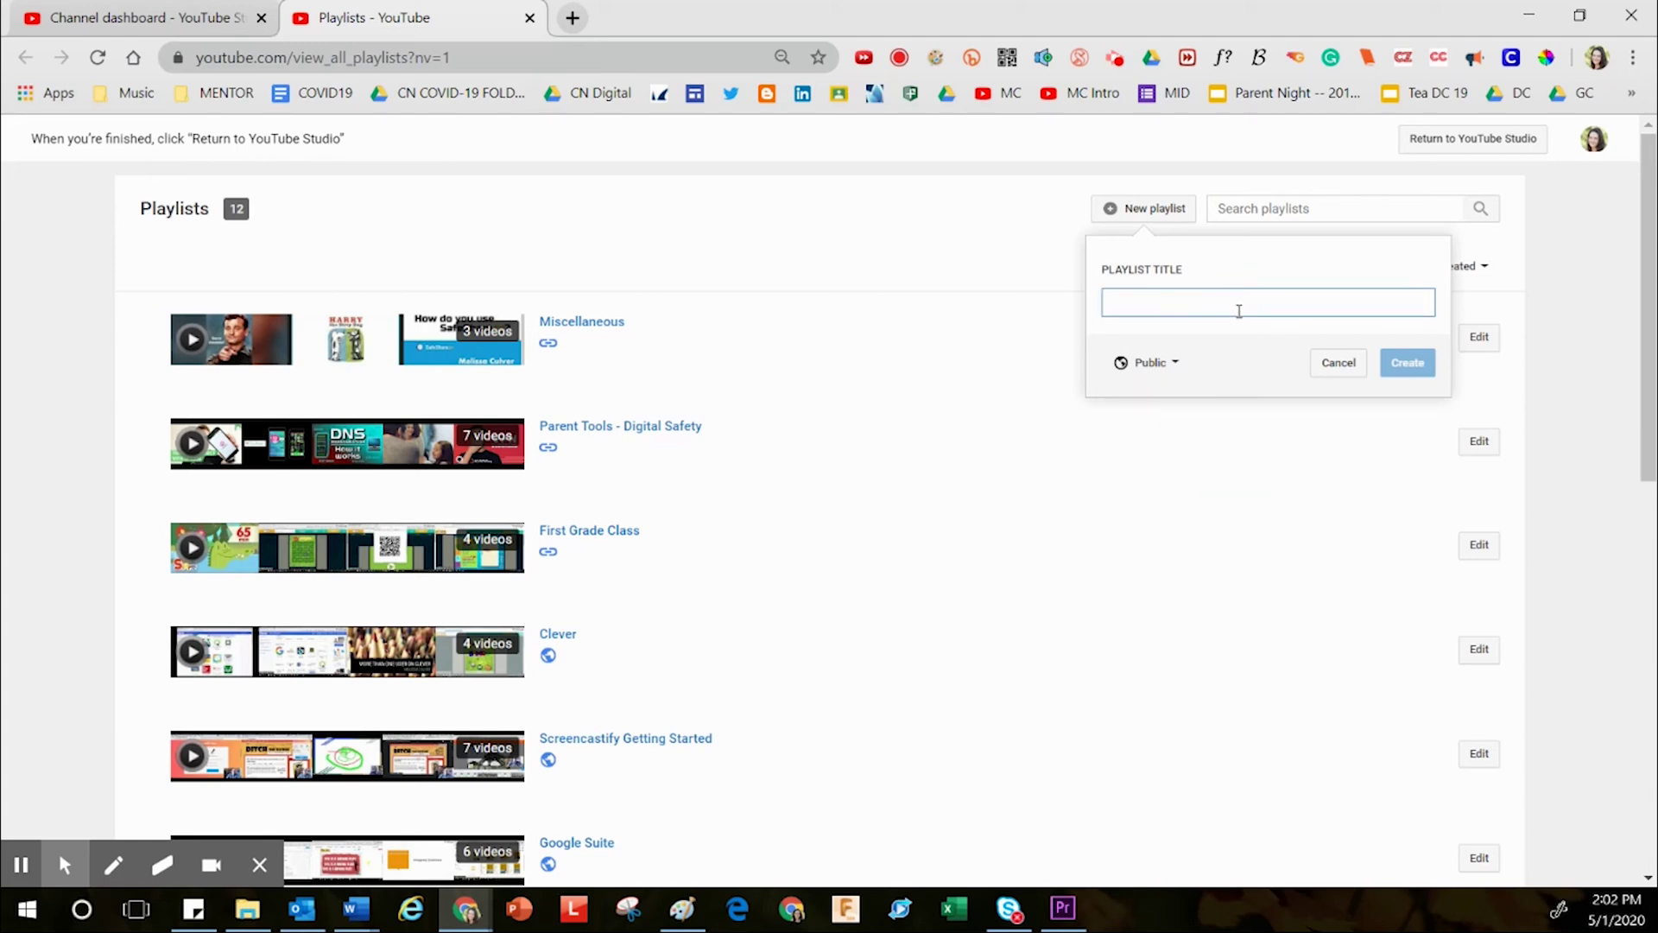
type("Samp")
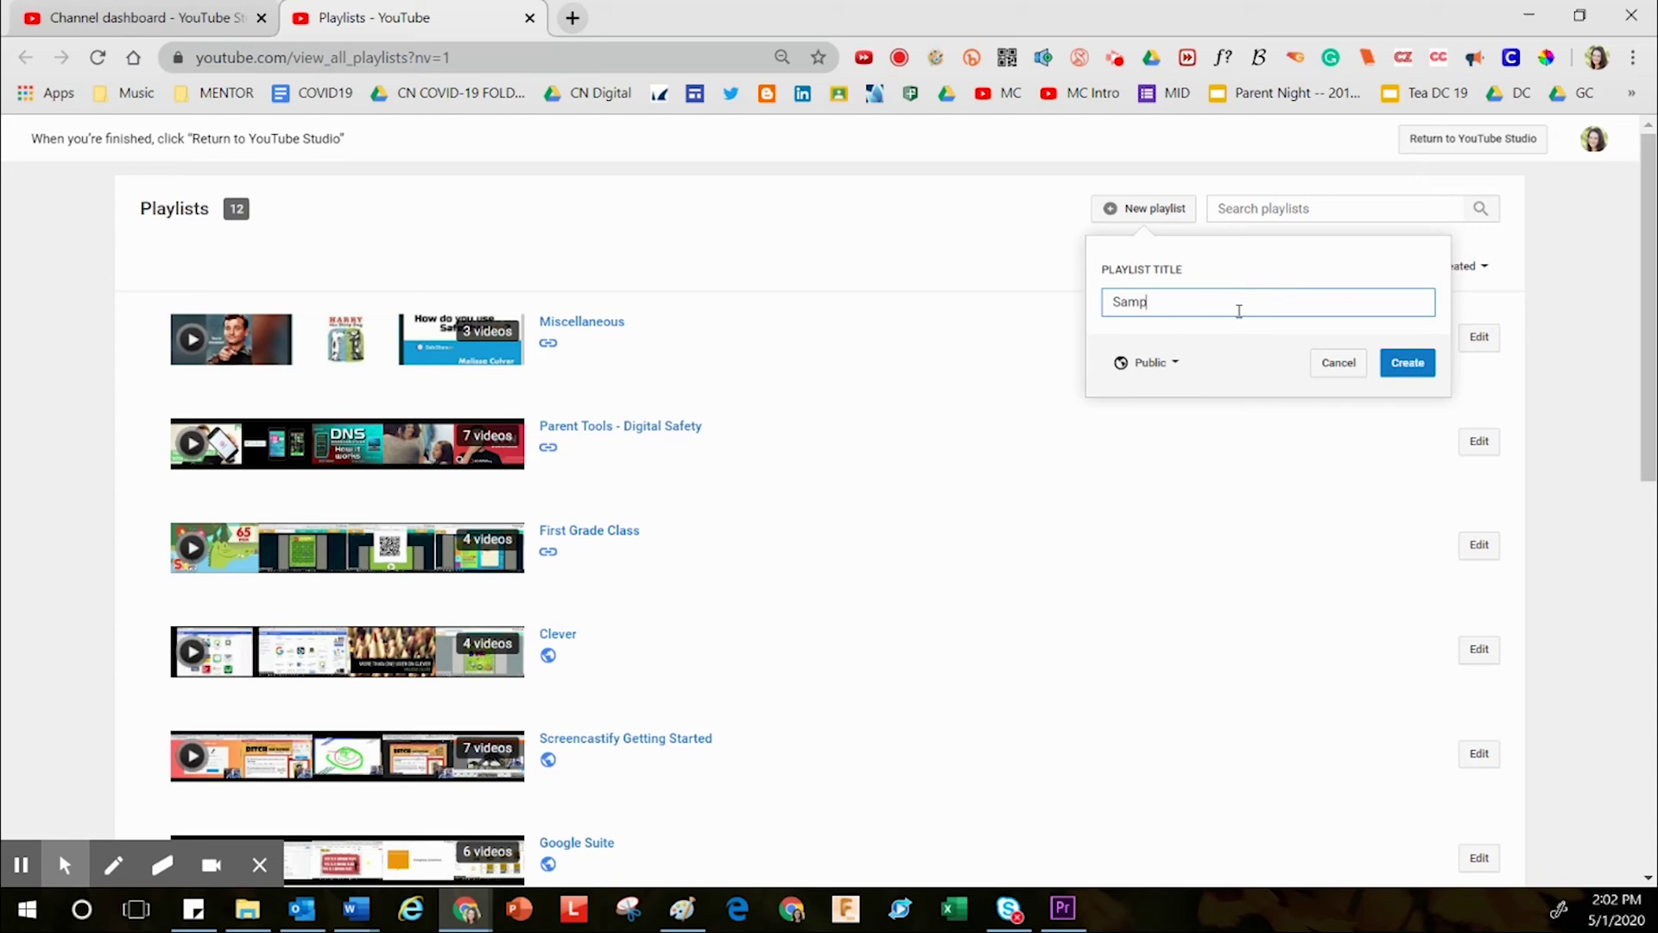
type("le 001")
left_click(1168, 361)
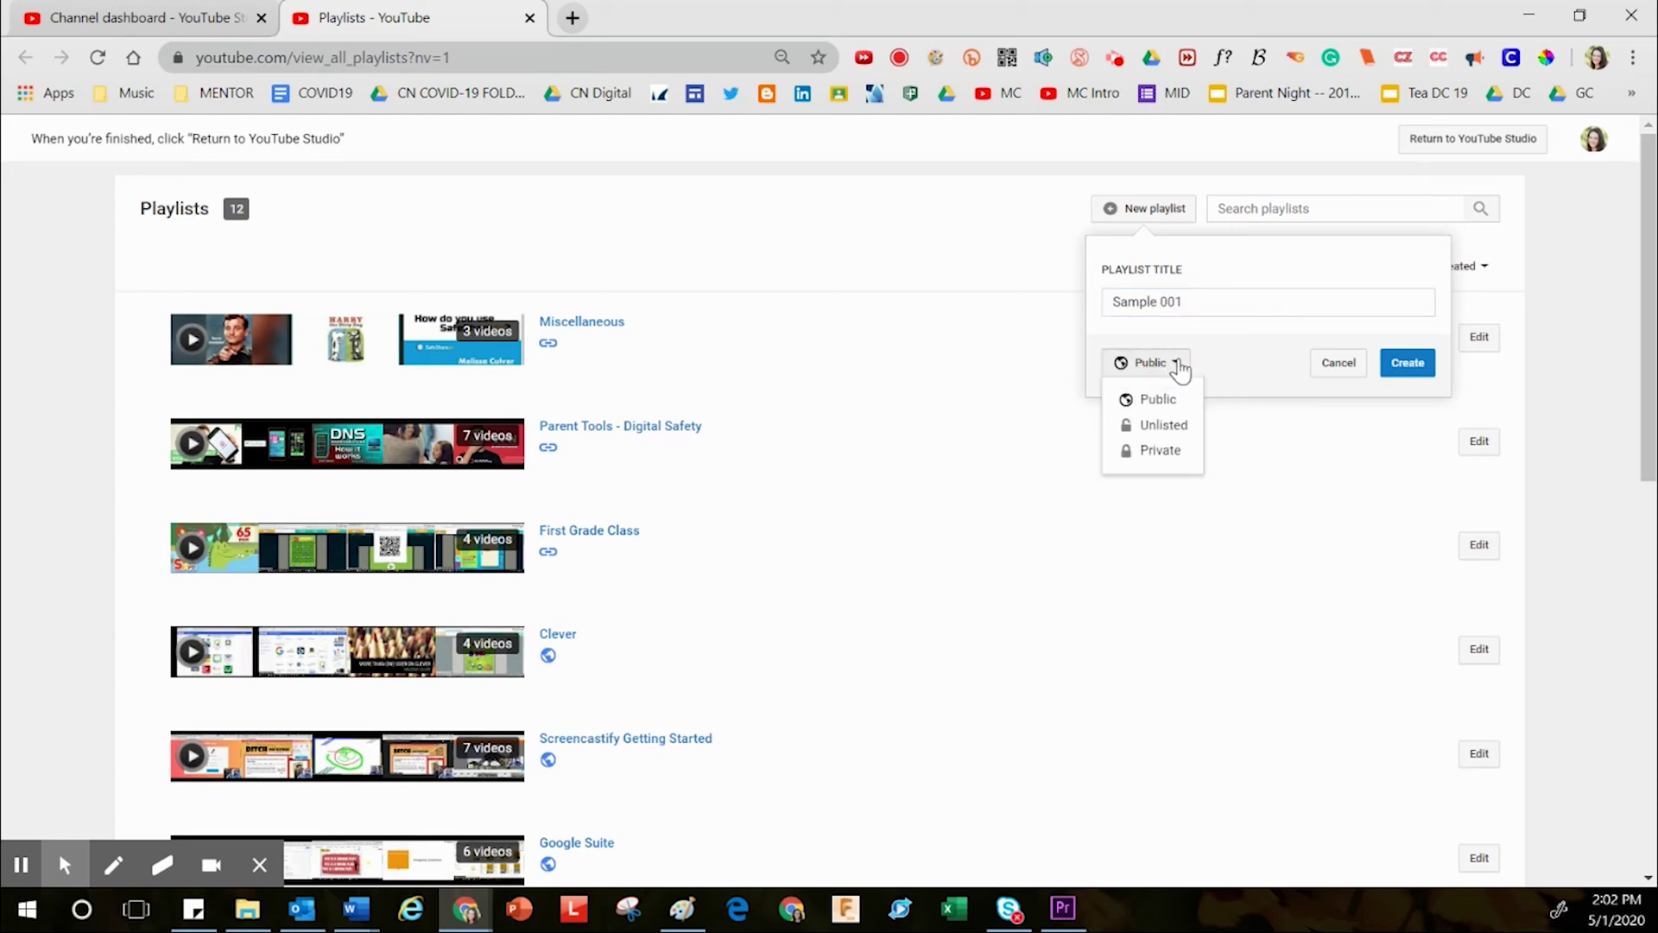
left_click(1185, 432)
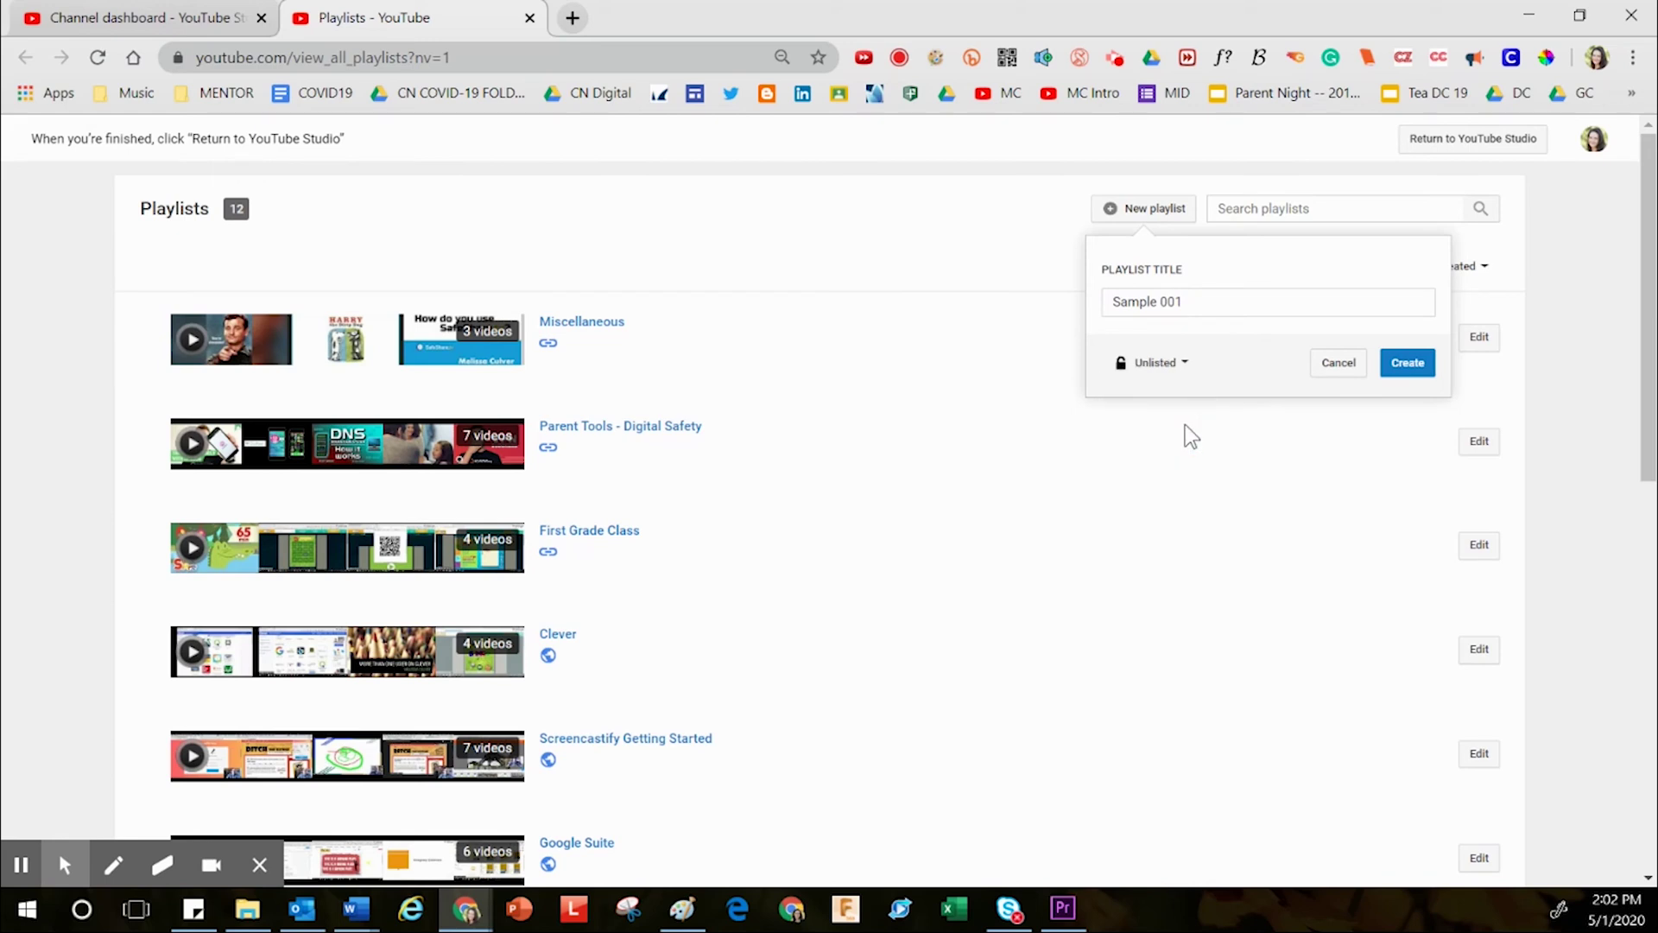
left_click(1408, 363)
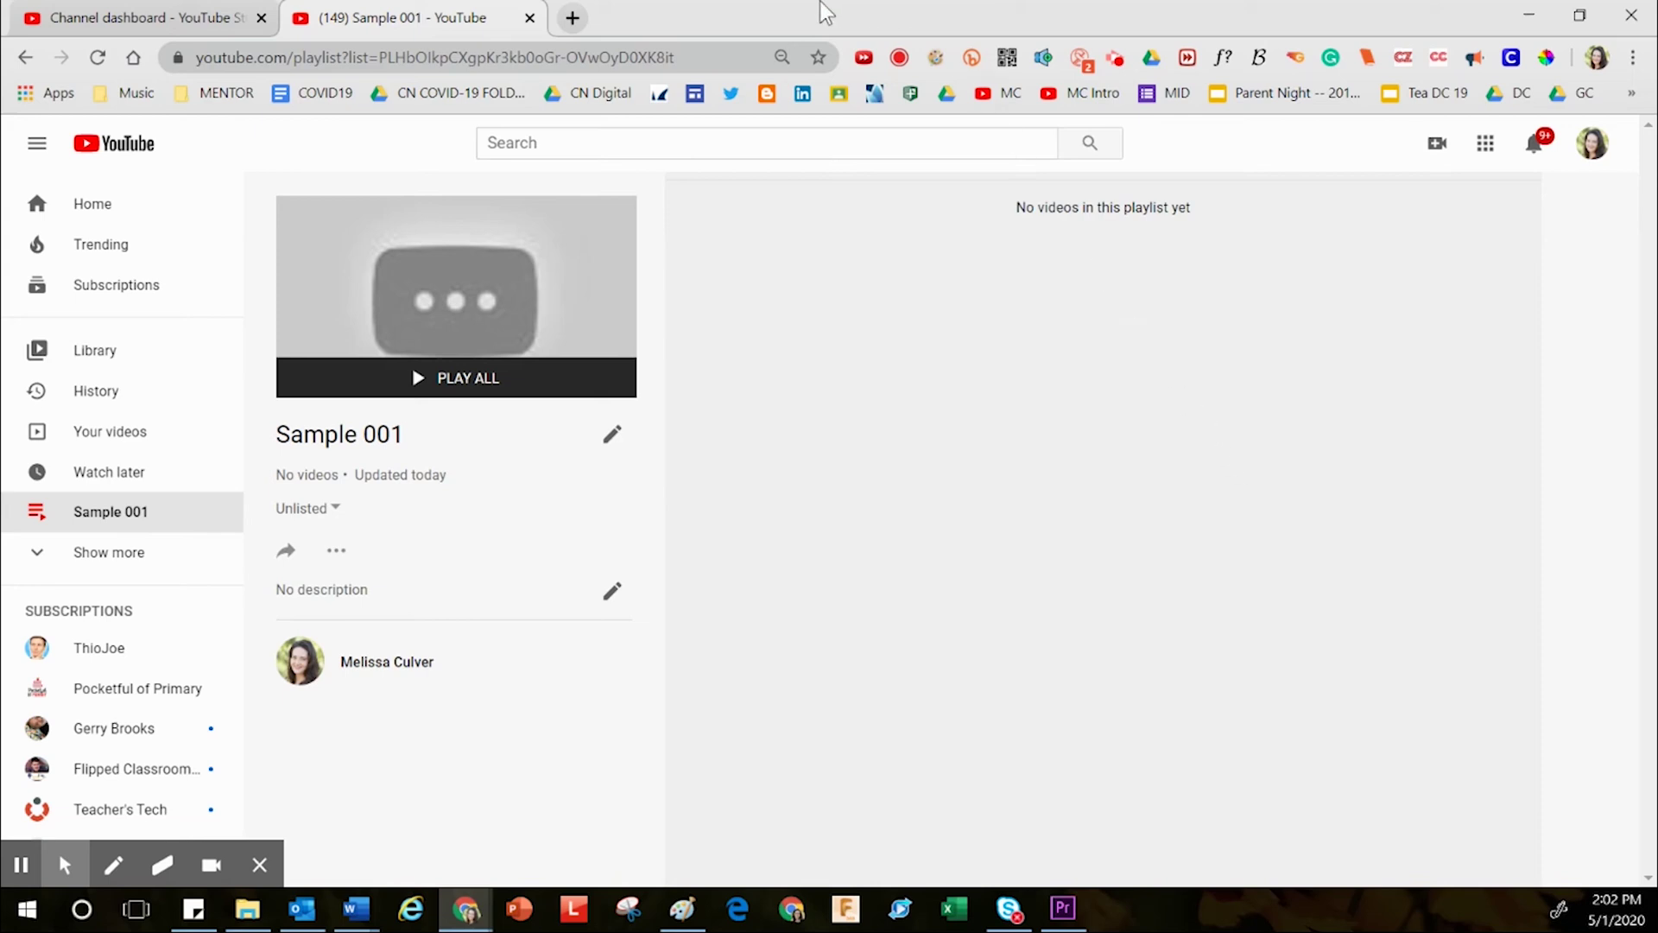
Open the channel's uploaded videos in a new browser tab and save the video Digital Safety Tools to the Sample 001 playlist.
left_click(573, 18)
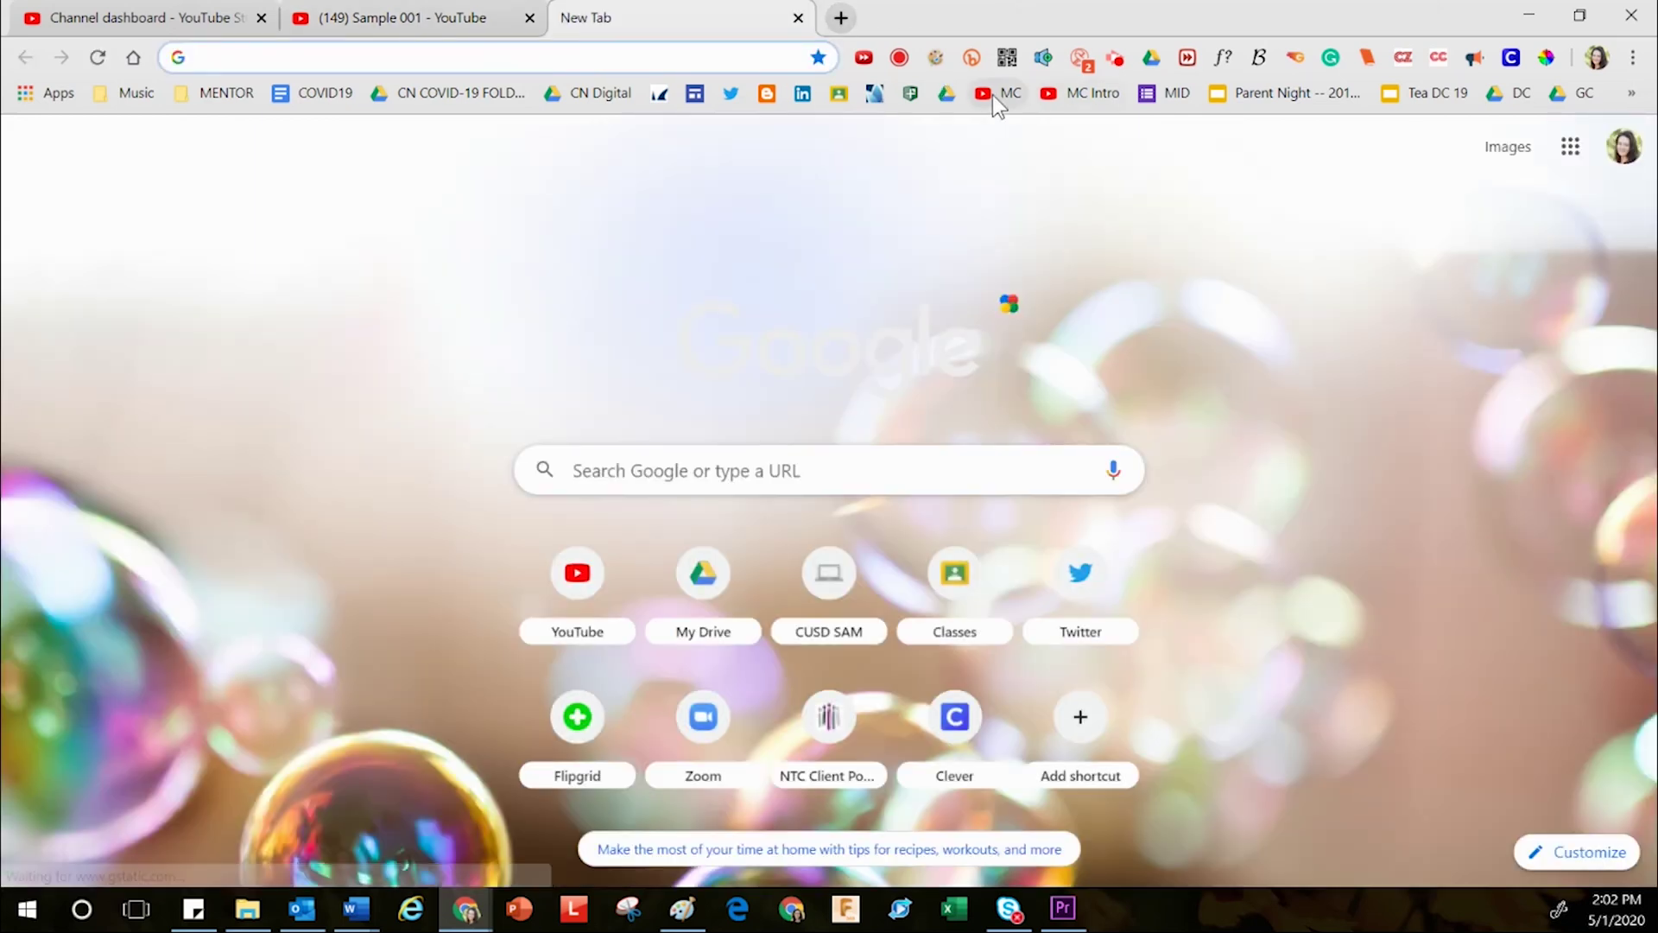
left_click(992, 95)
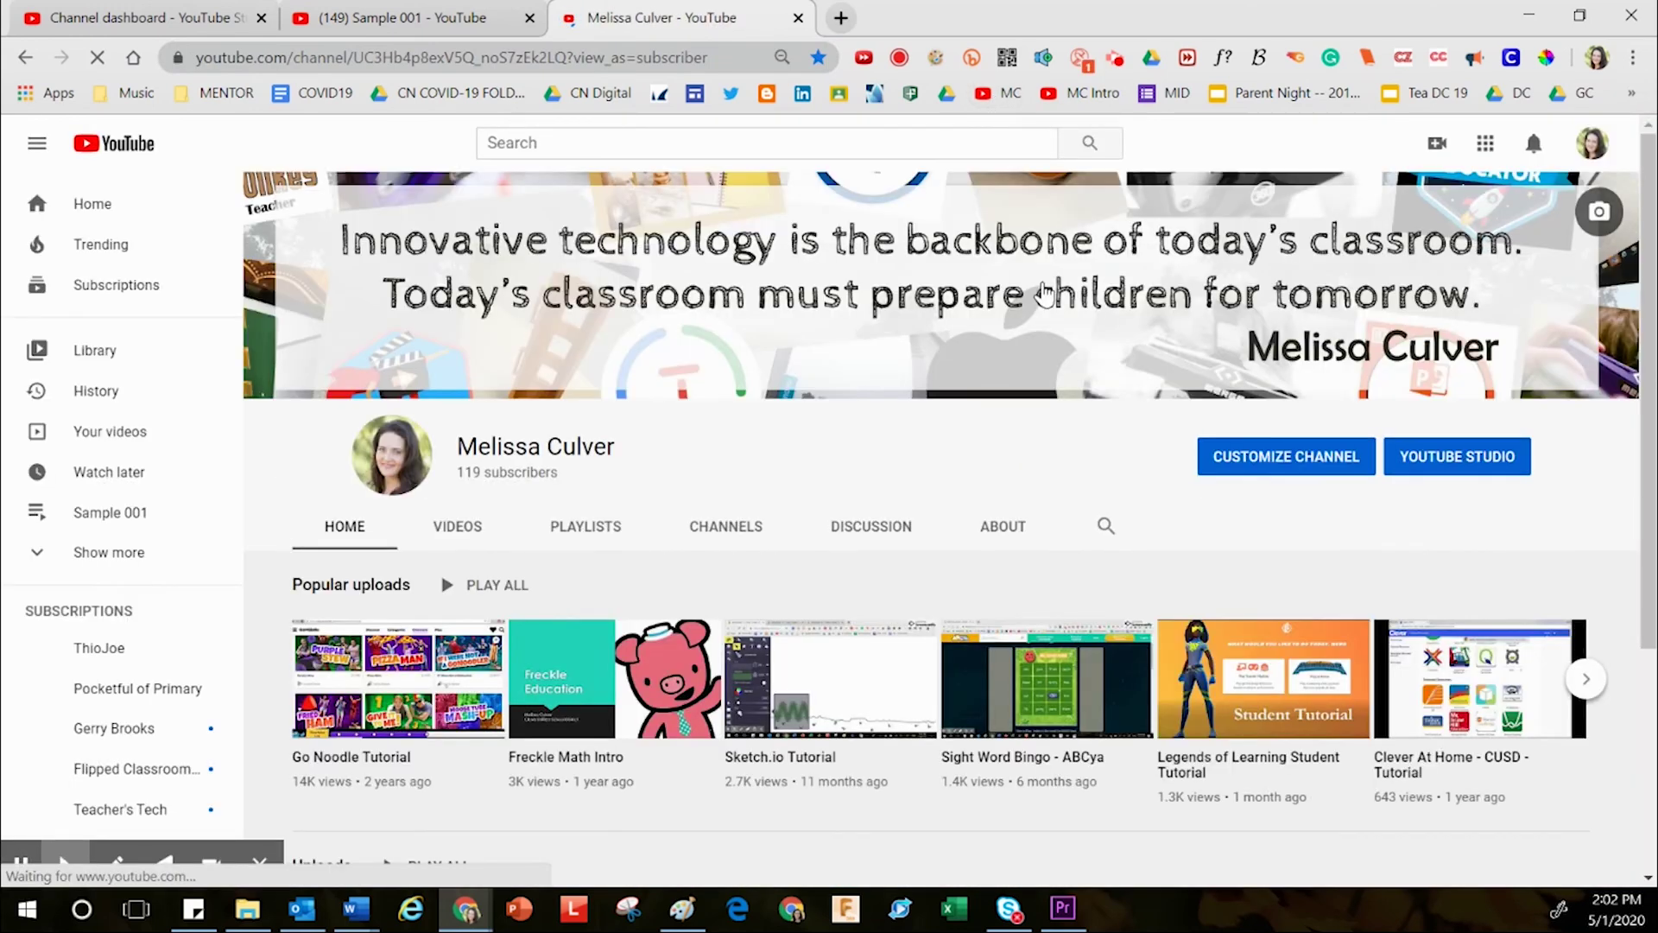
left_click(461, 529)
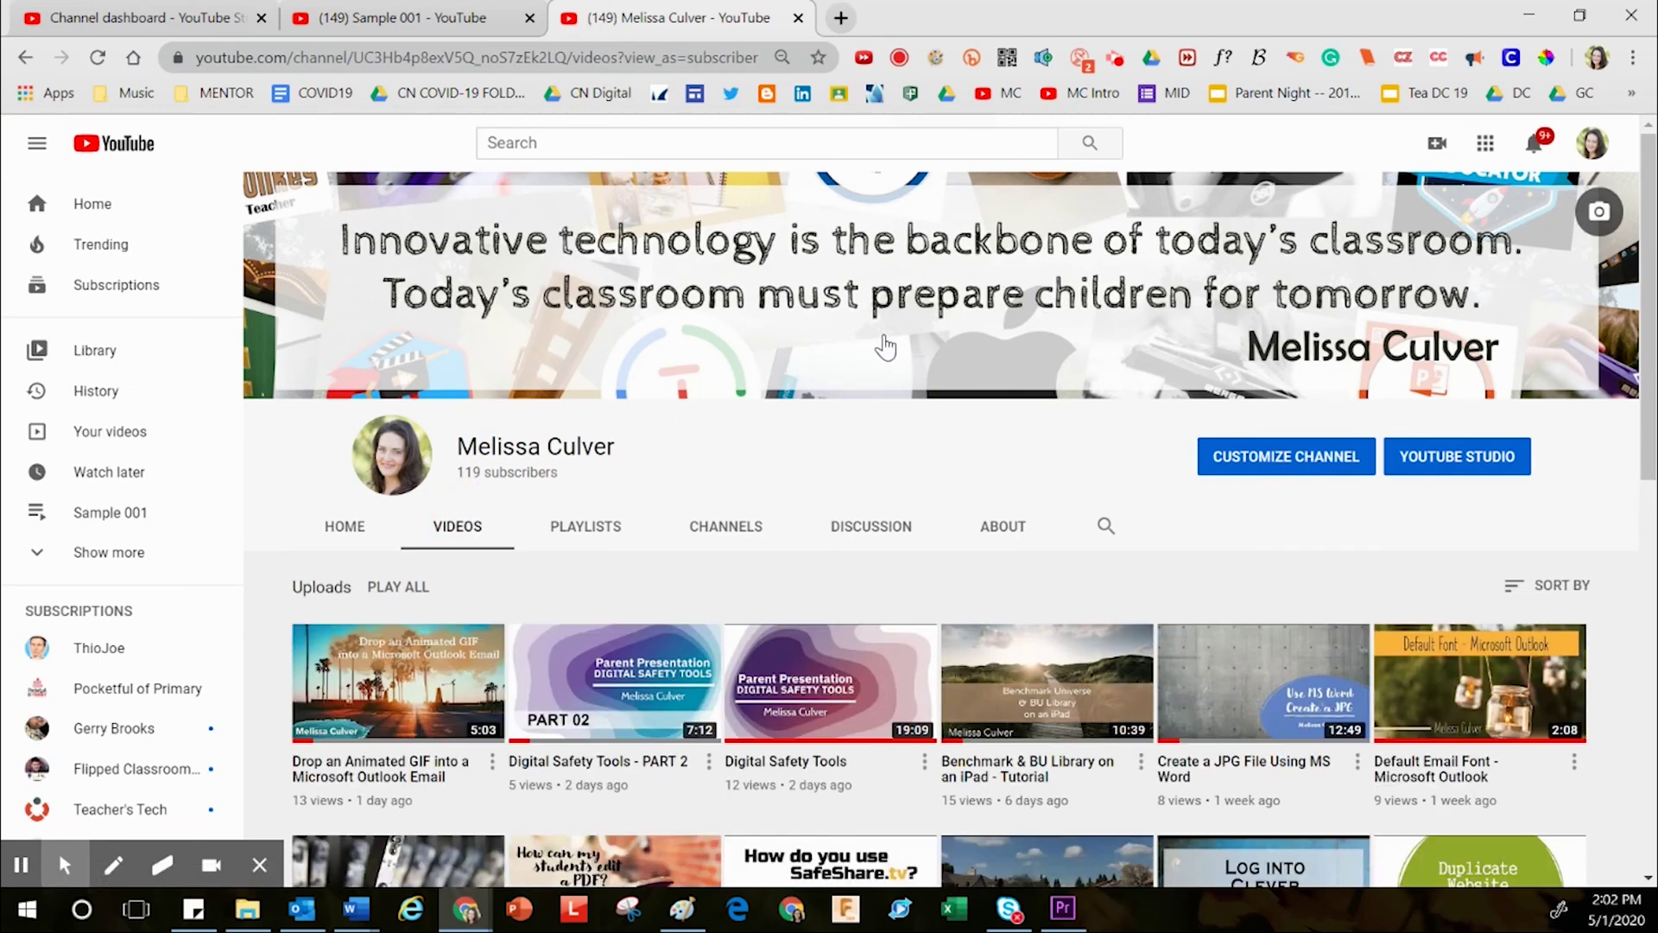
scroll(881, 340, "down", 3)
scroll(883, 335, "down", 1)
left_click(922, 429)
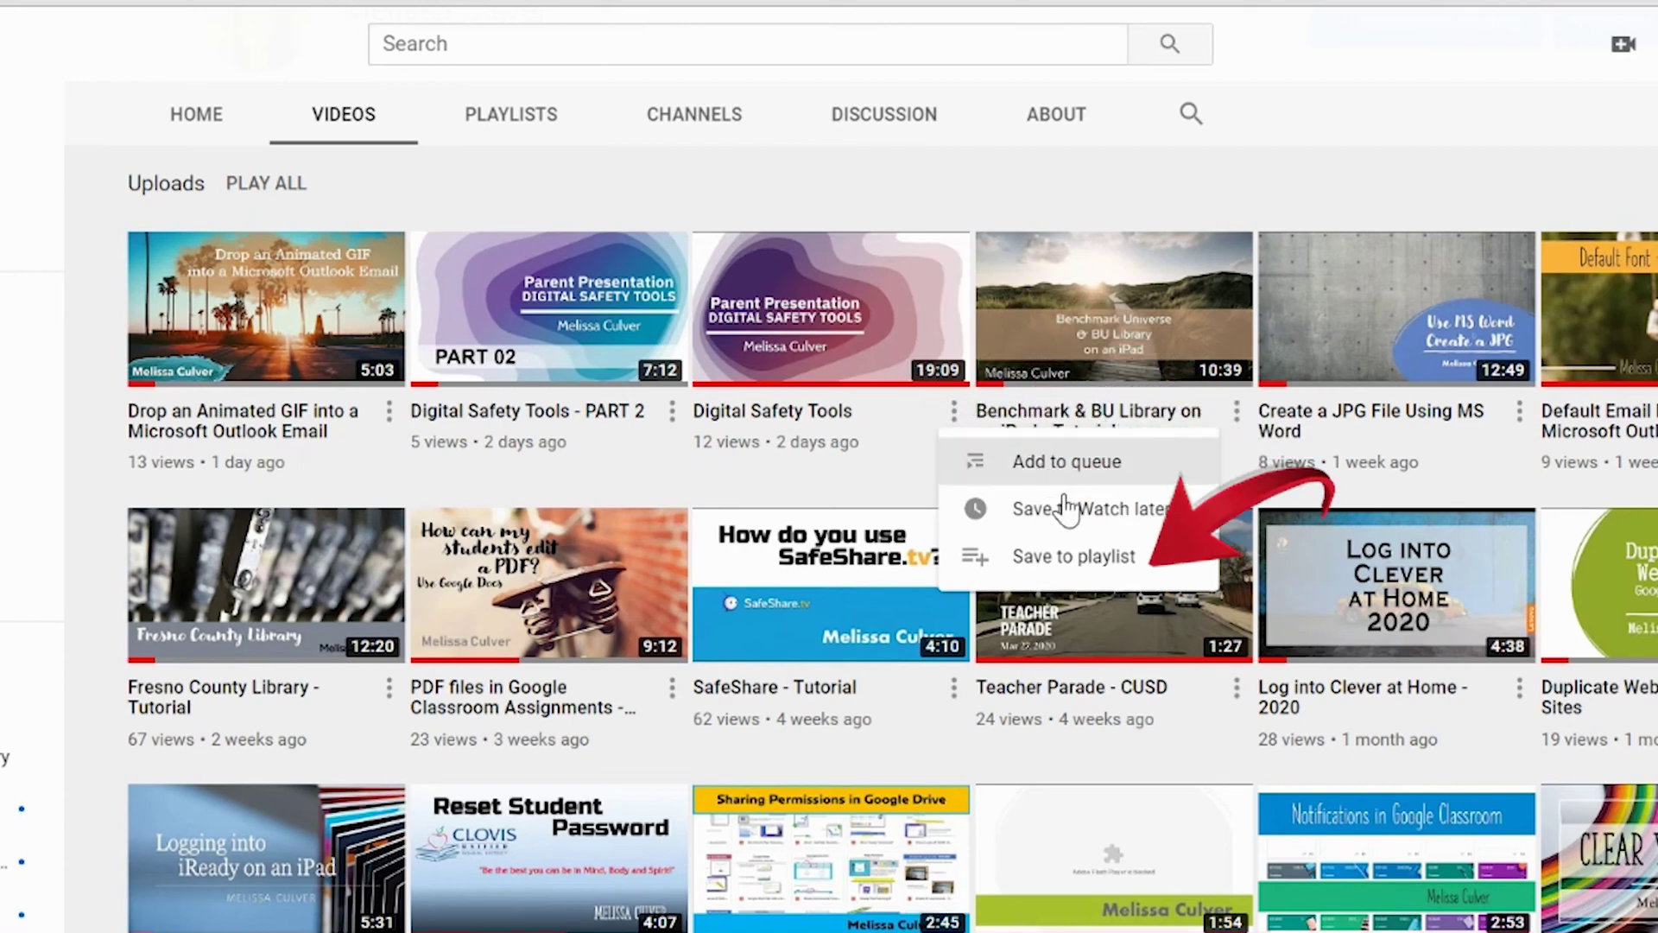
left_click(1109, 572)
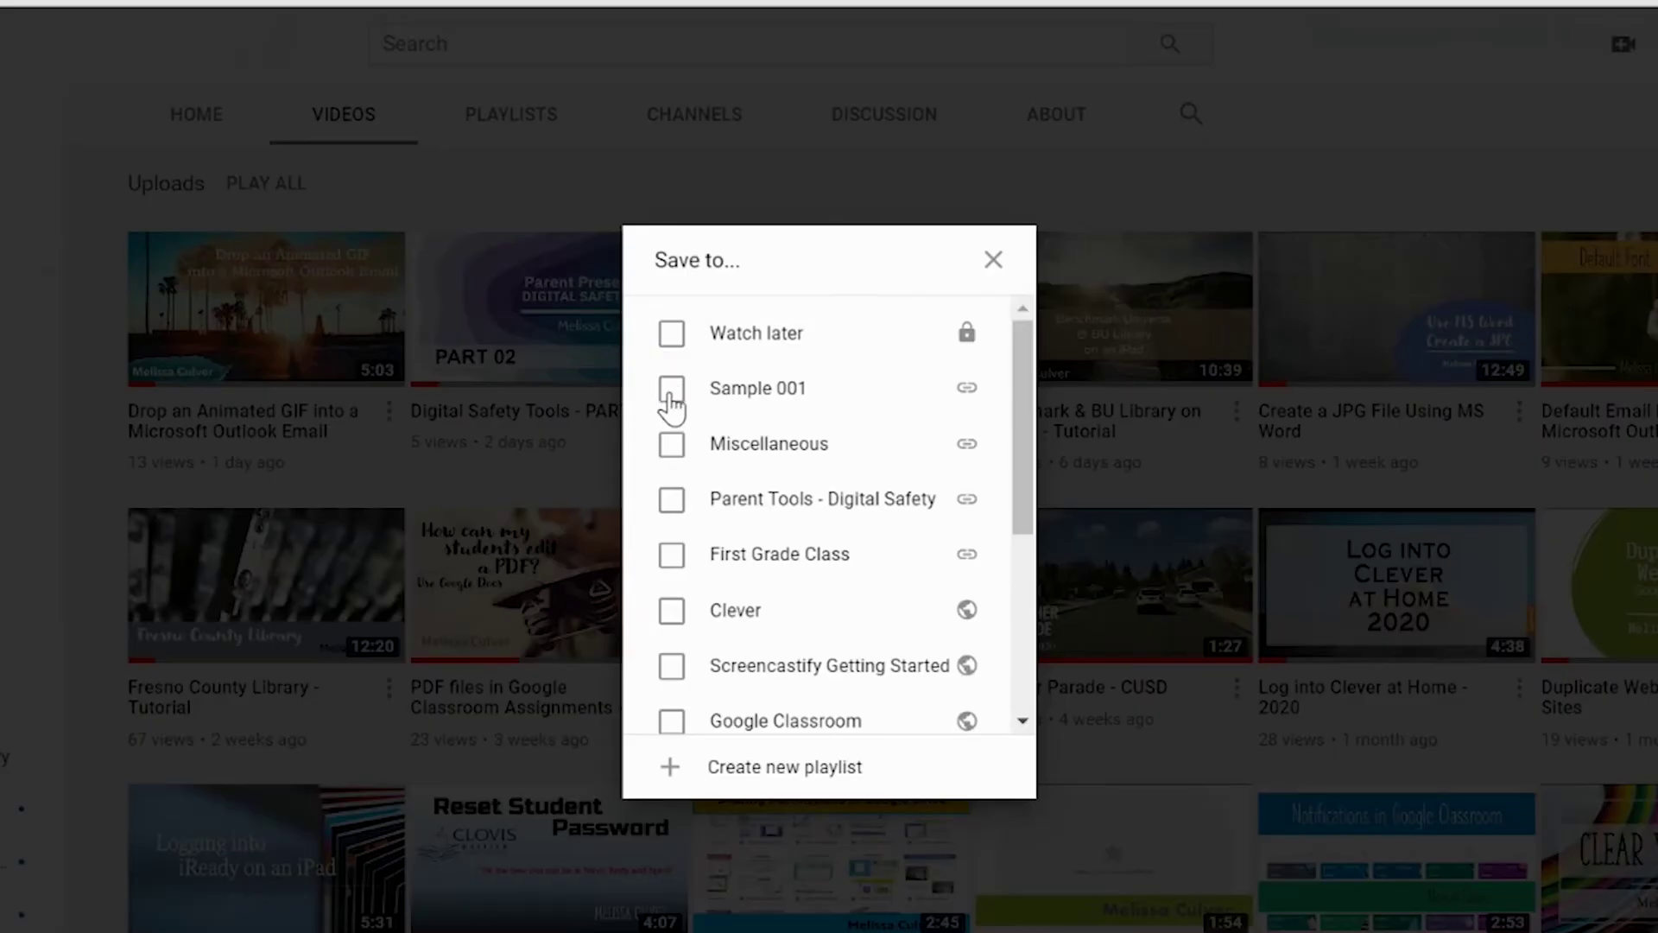
left_click(671, 390)
left_click(993, 260)
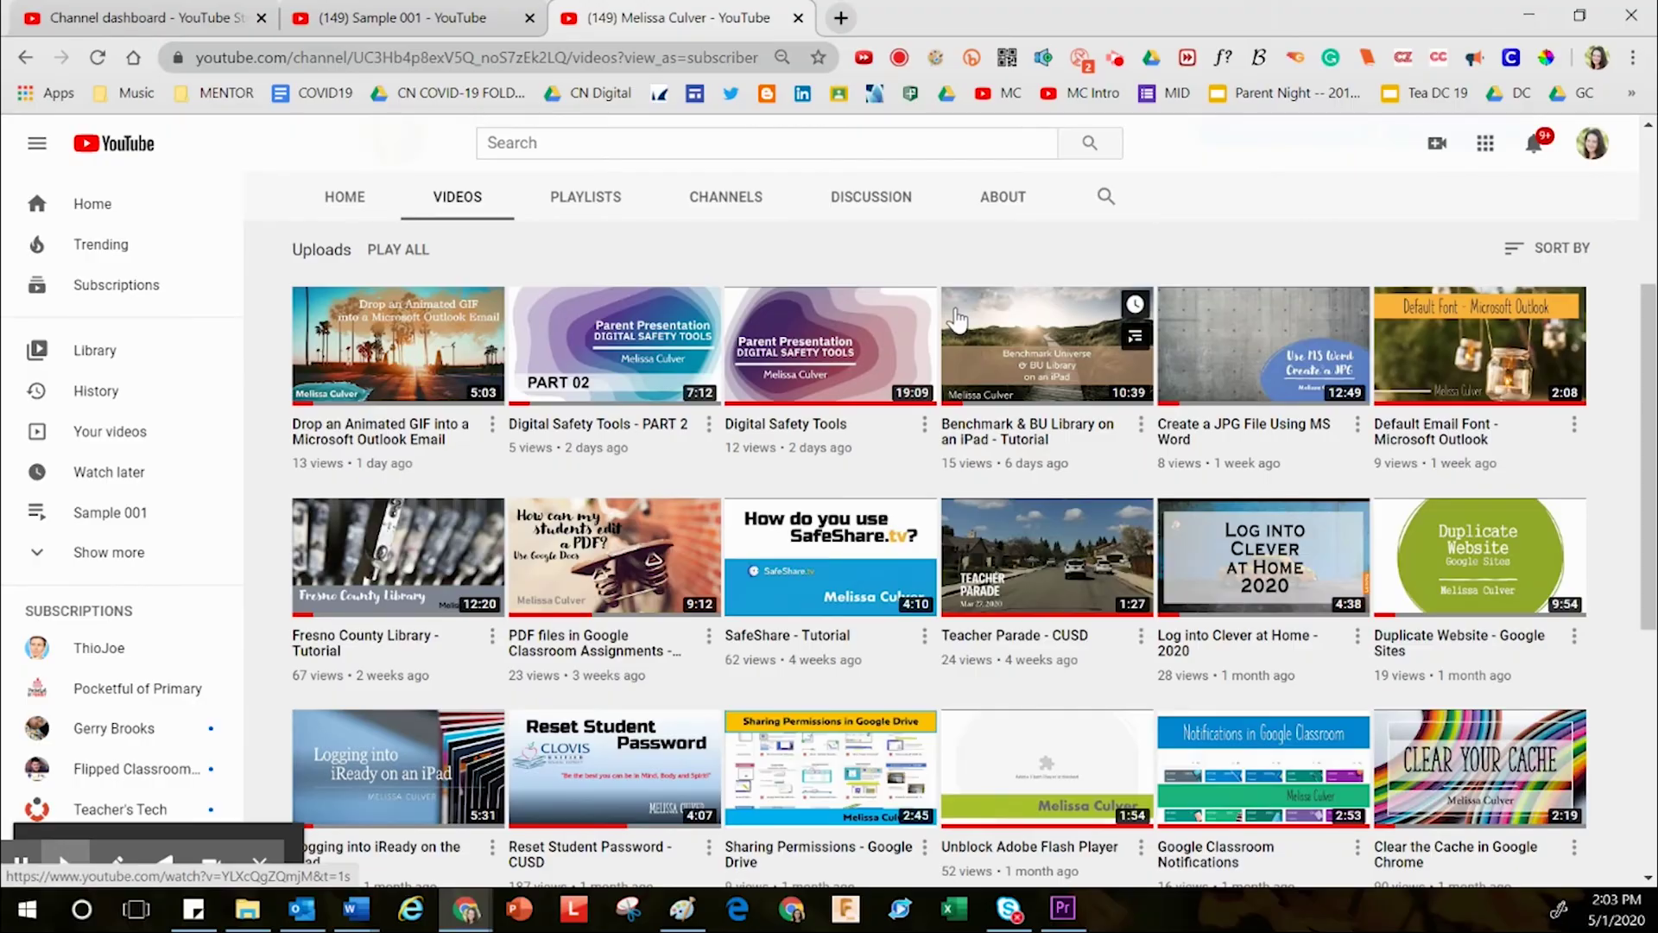
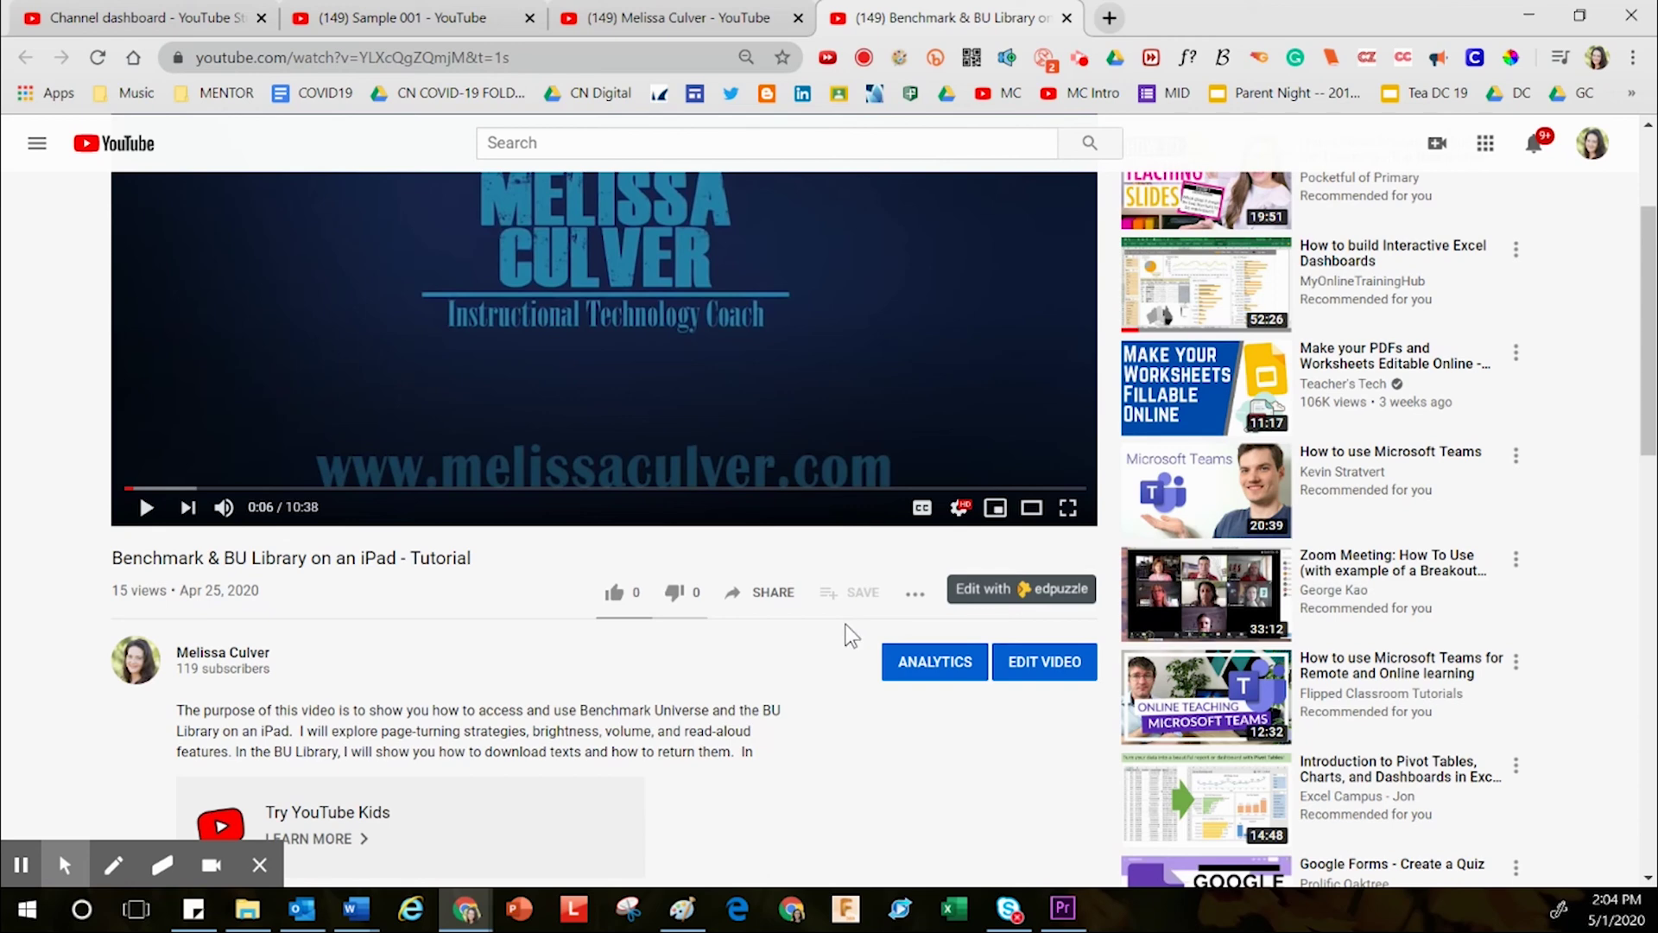
Open the suggested Teacher's Tech video on making PDFs and worksheets editable in a new tab and save it to the Sample 001 playlist.
right_click(1196, 384)
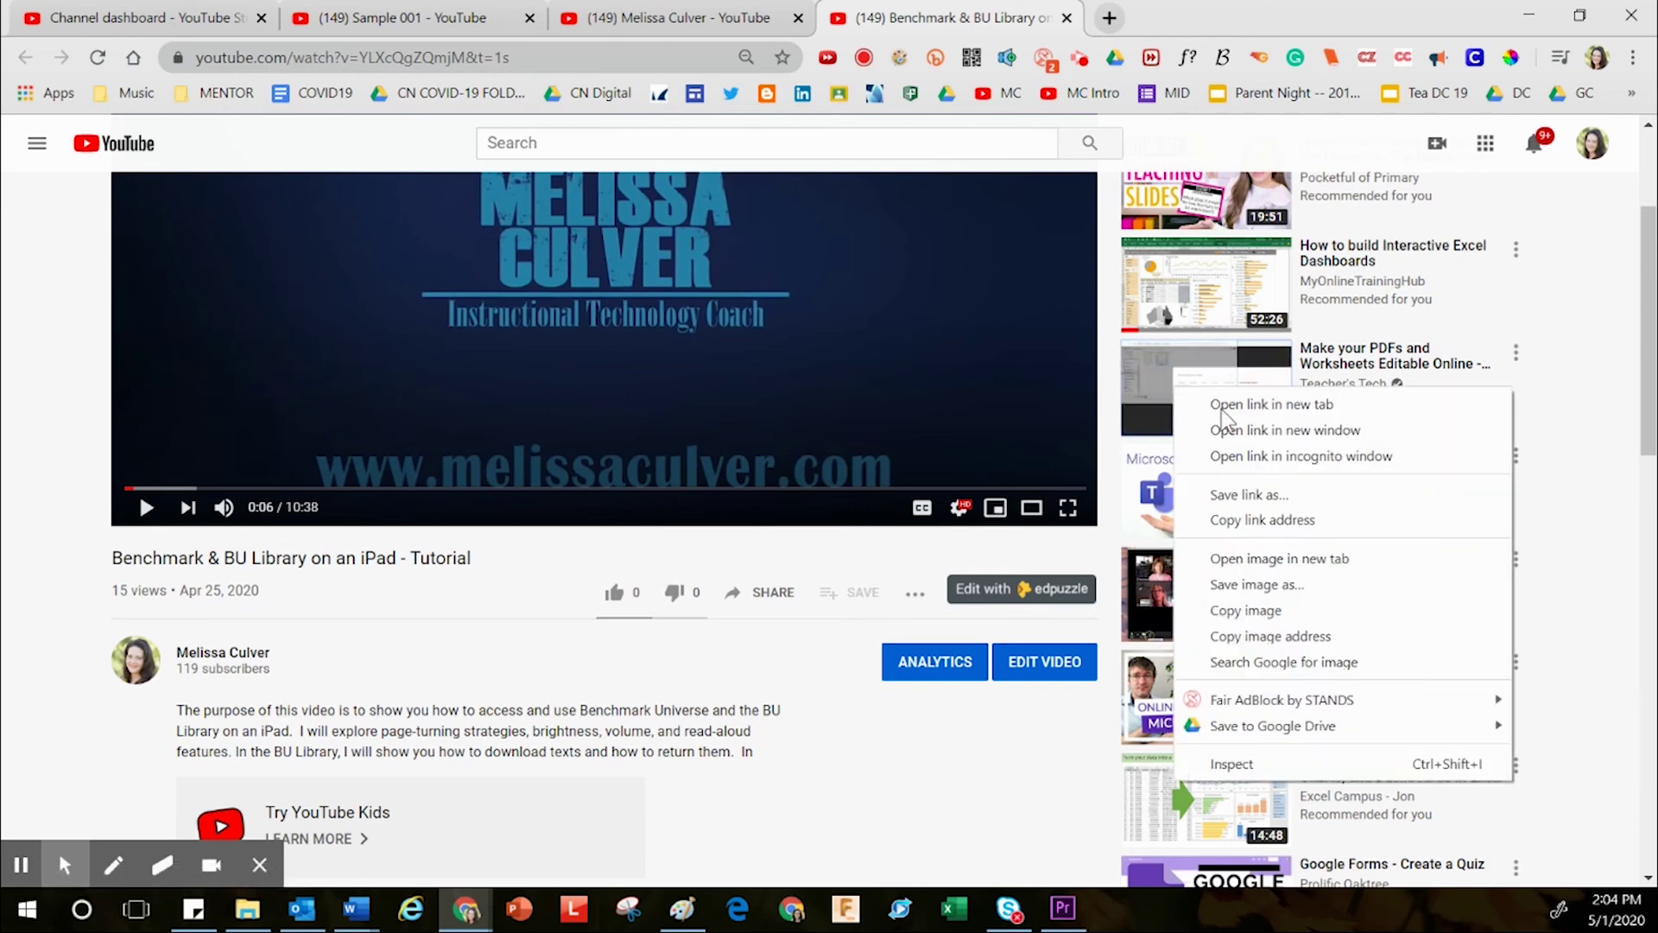
left_click(1244, 403)
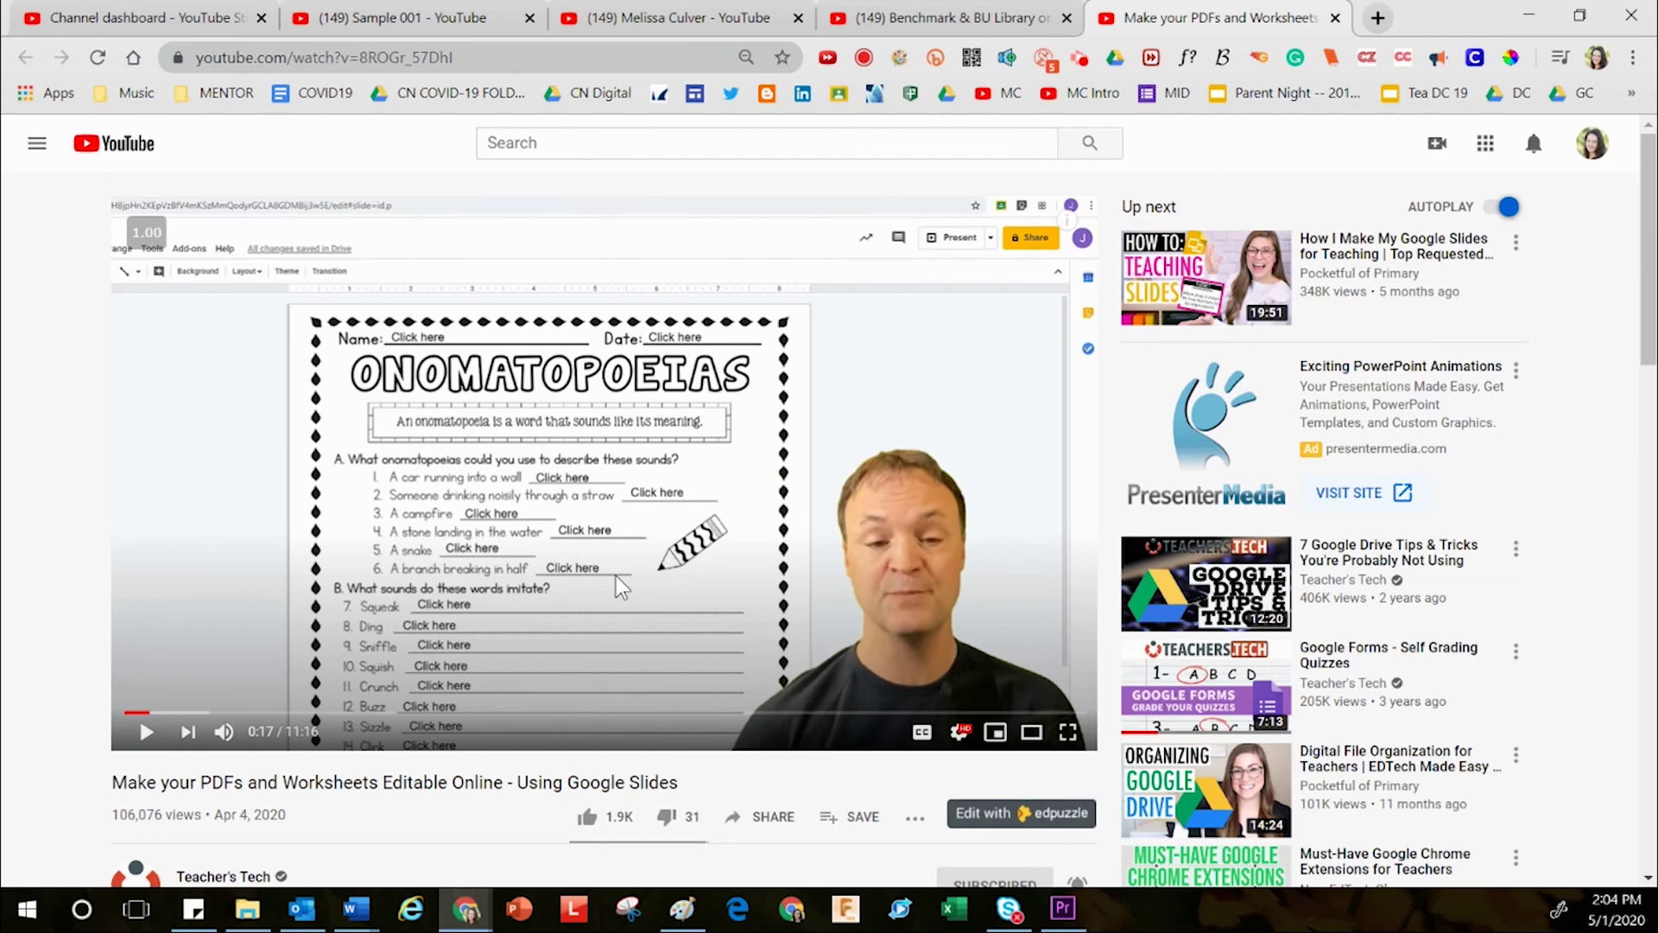
scroll(614, 578, "down", 1)
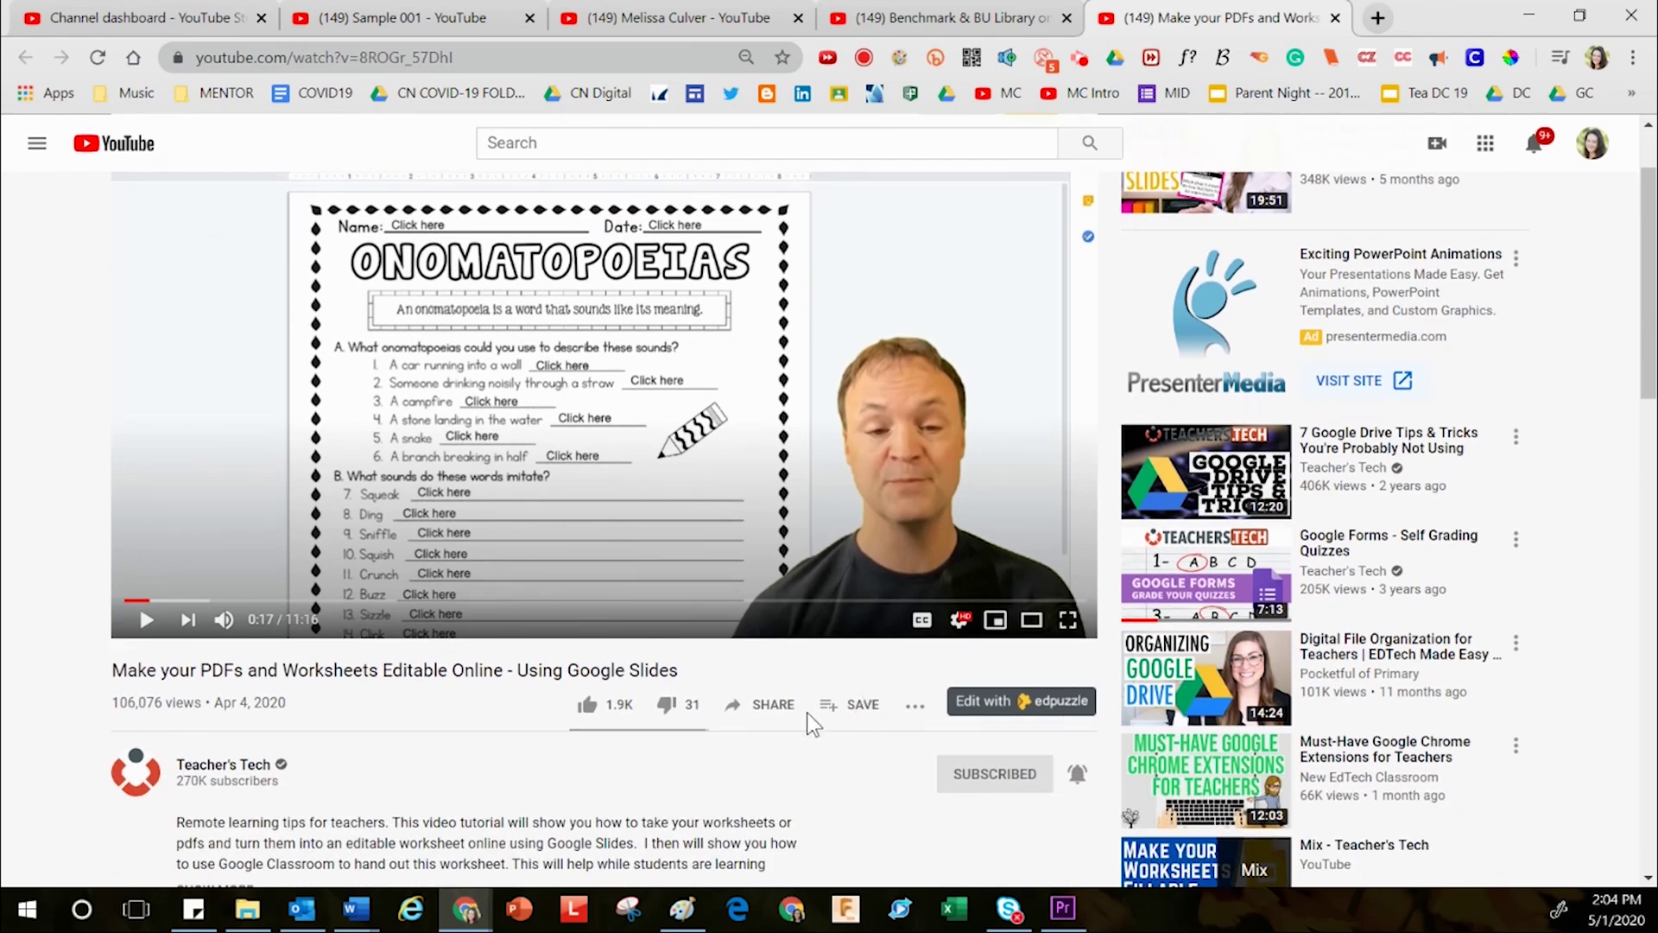
left_click(857, 710)
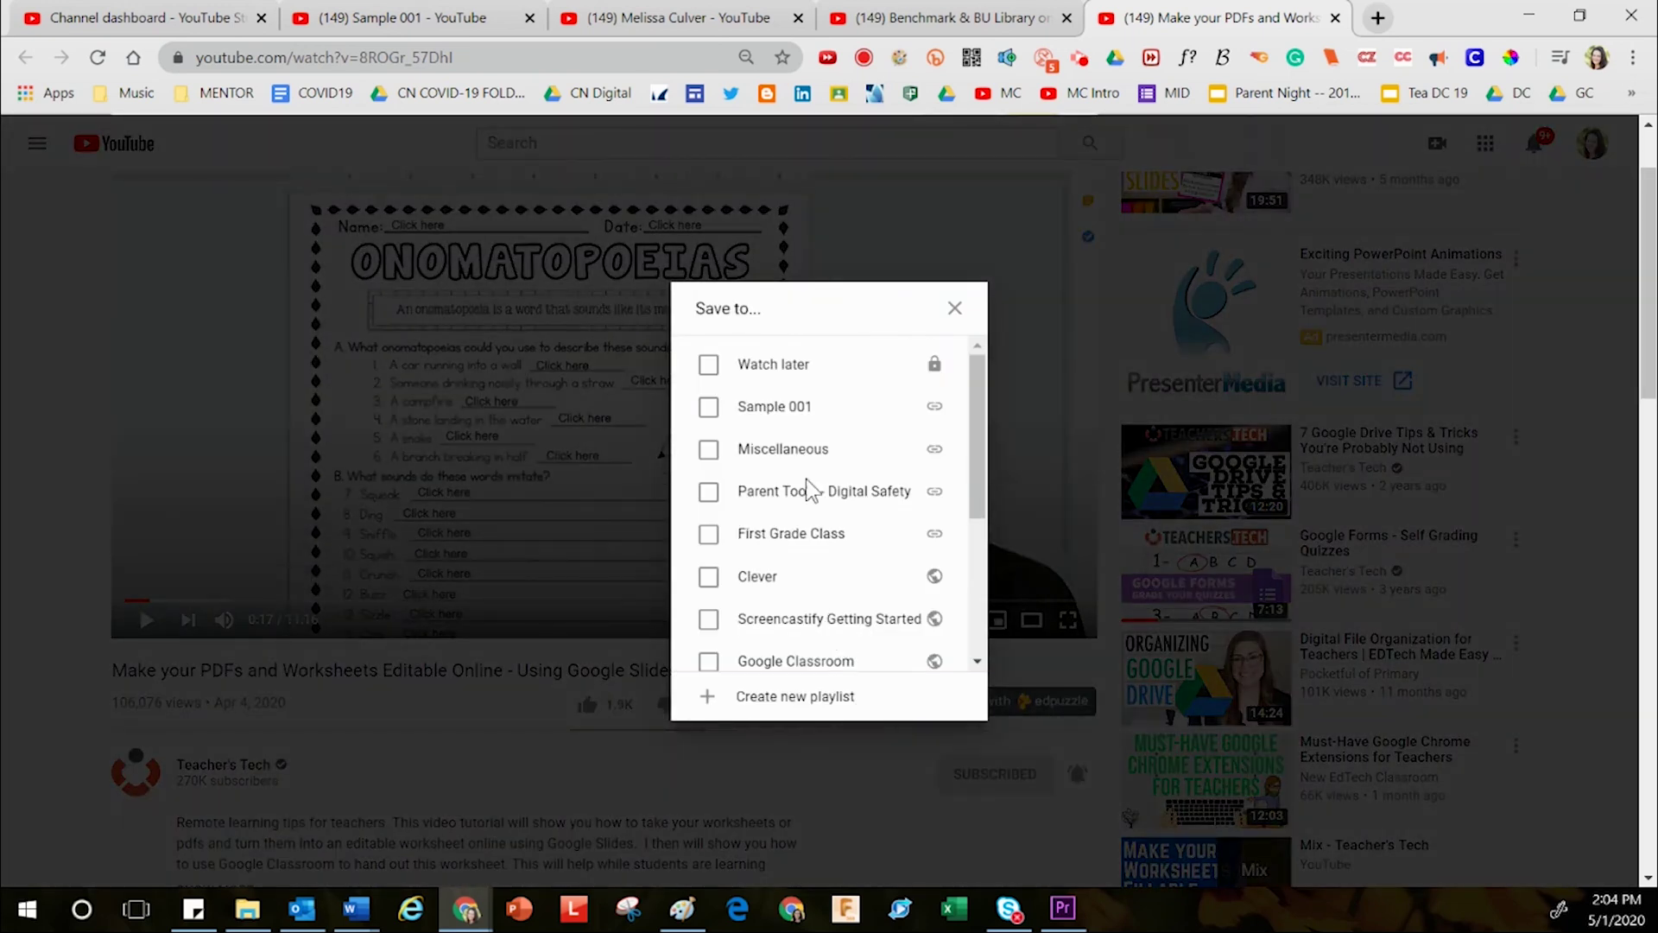
left_click(709, 409)
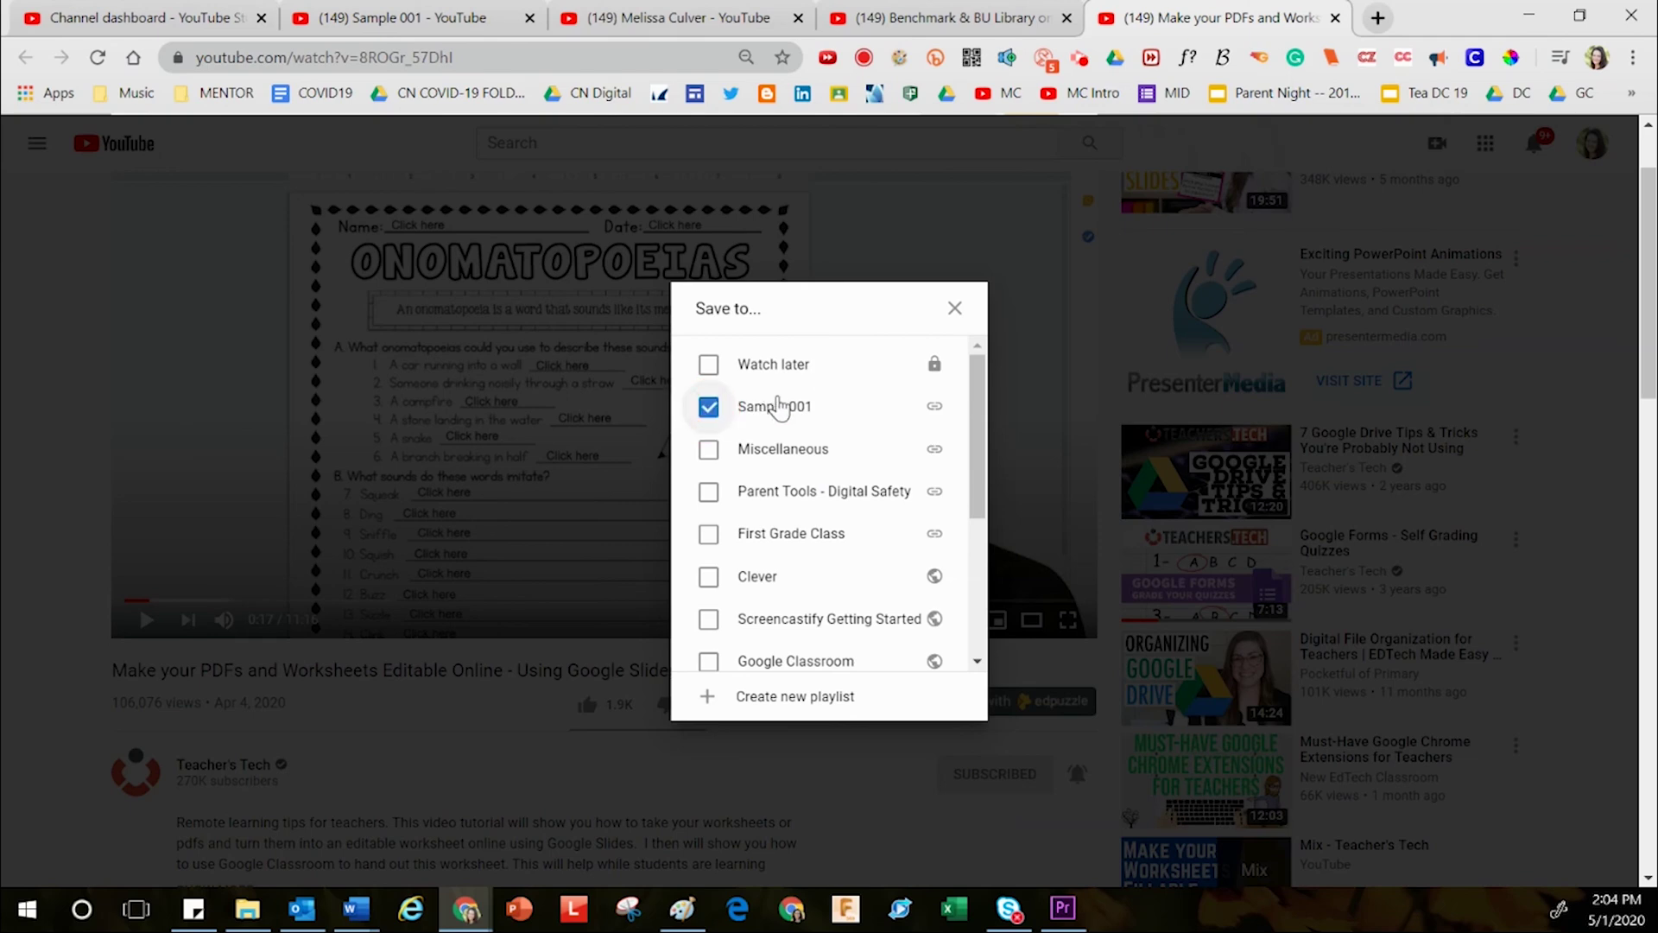
left_click(955, 311)
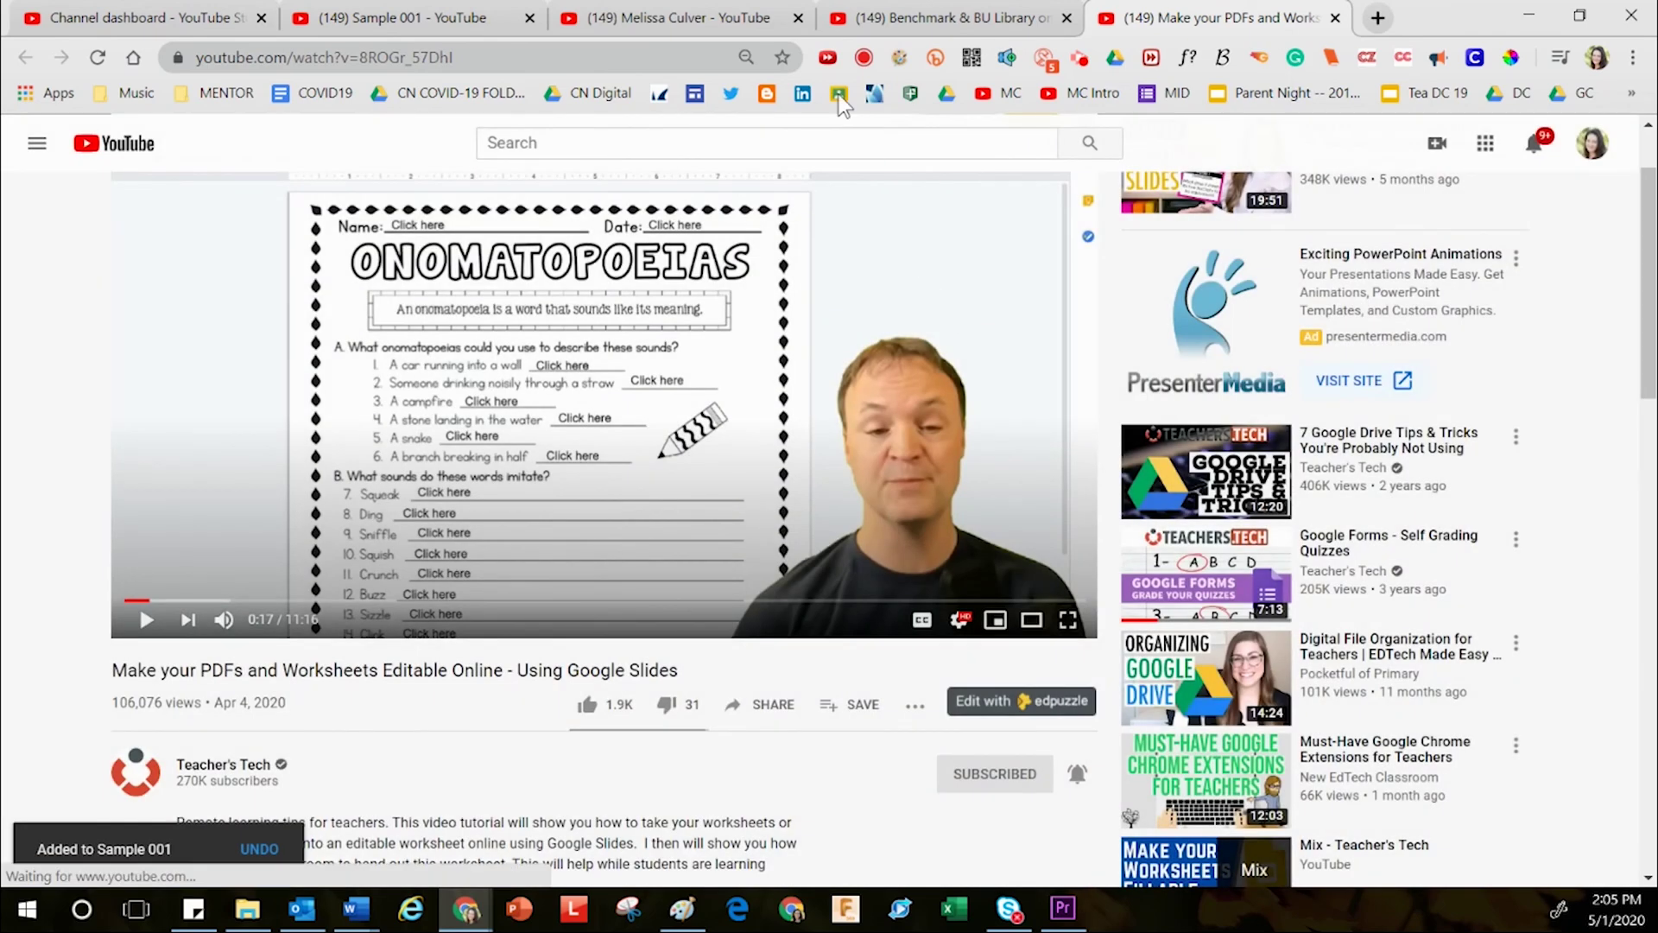
Refresh the Sample 001 playlist page to check its videos, and open the channel's playlists overview from YouTube Studio.
left_click(438, 22)
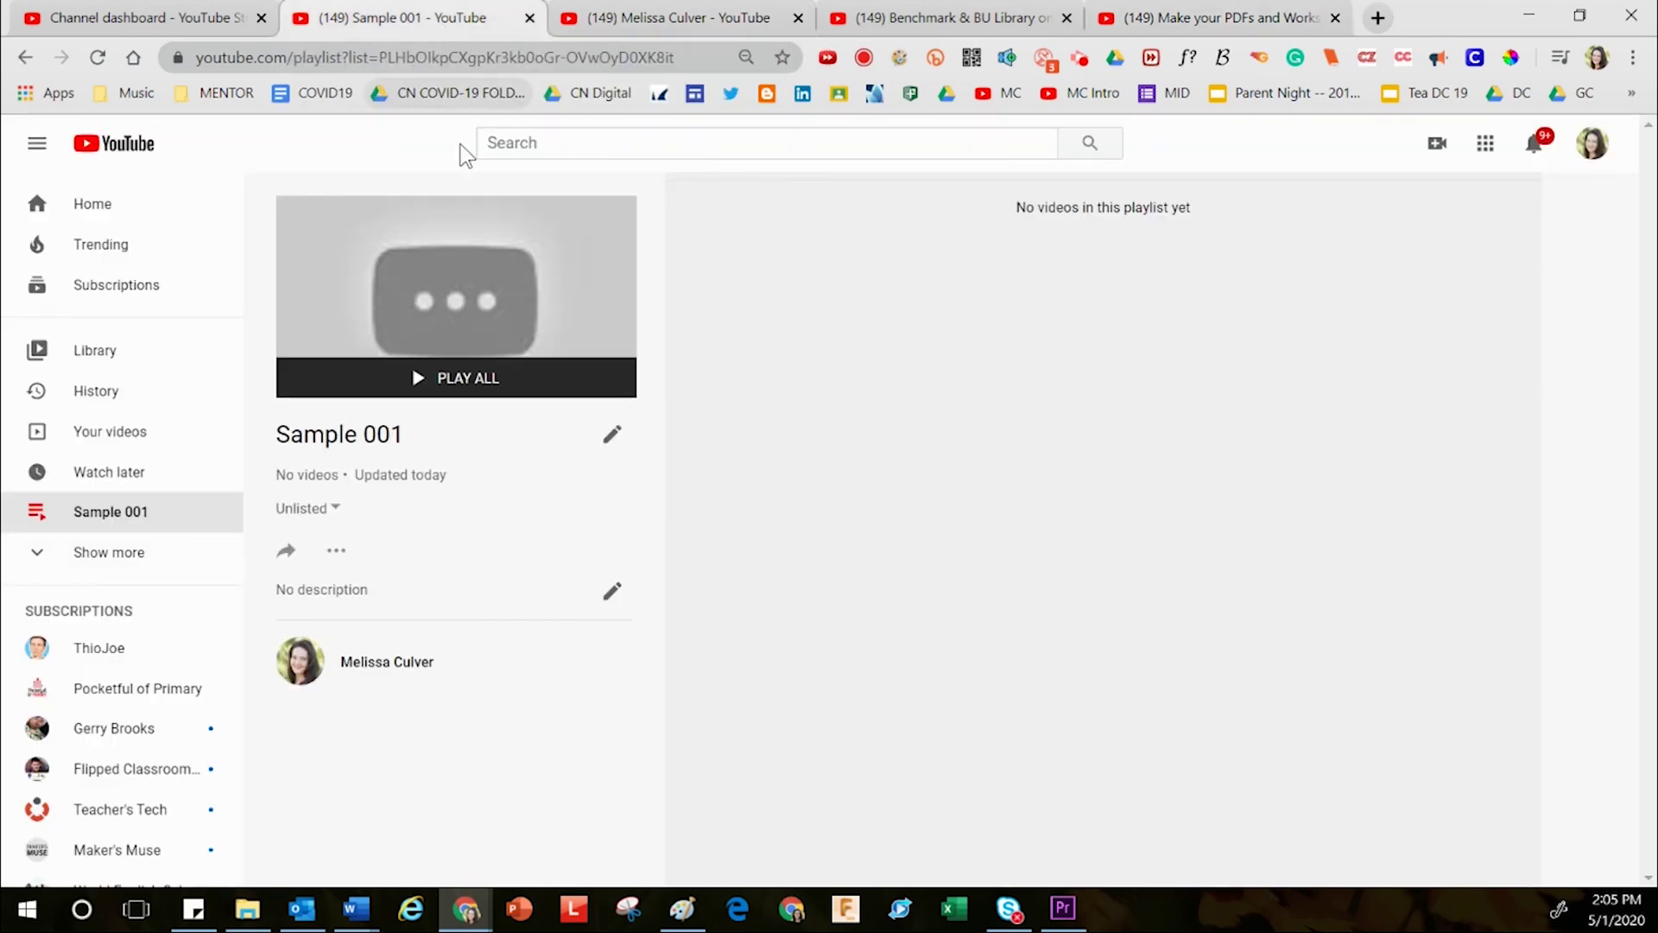
left_click(97, 57)
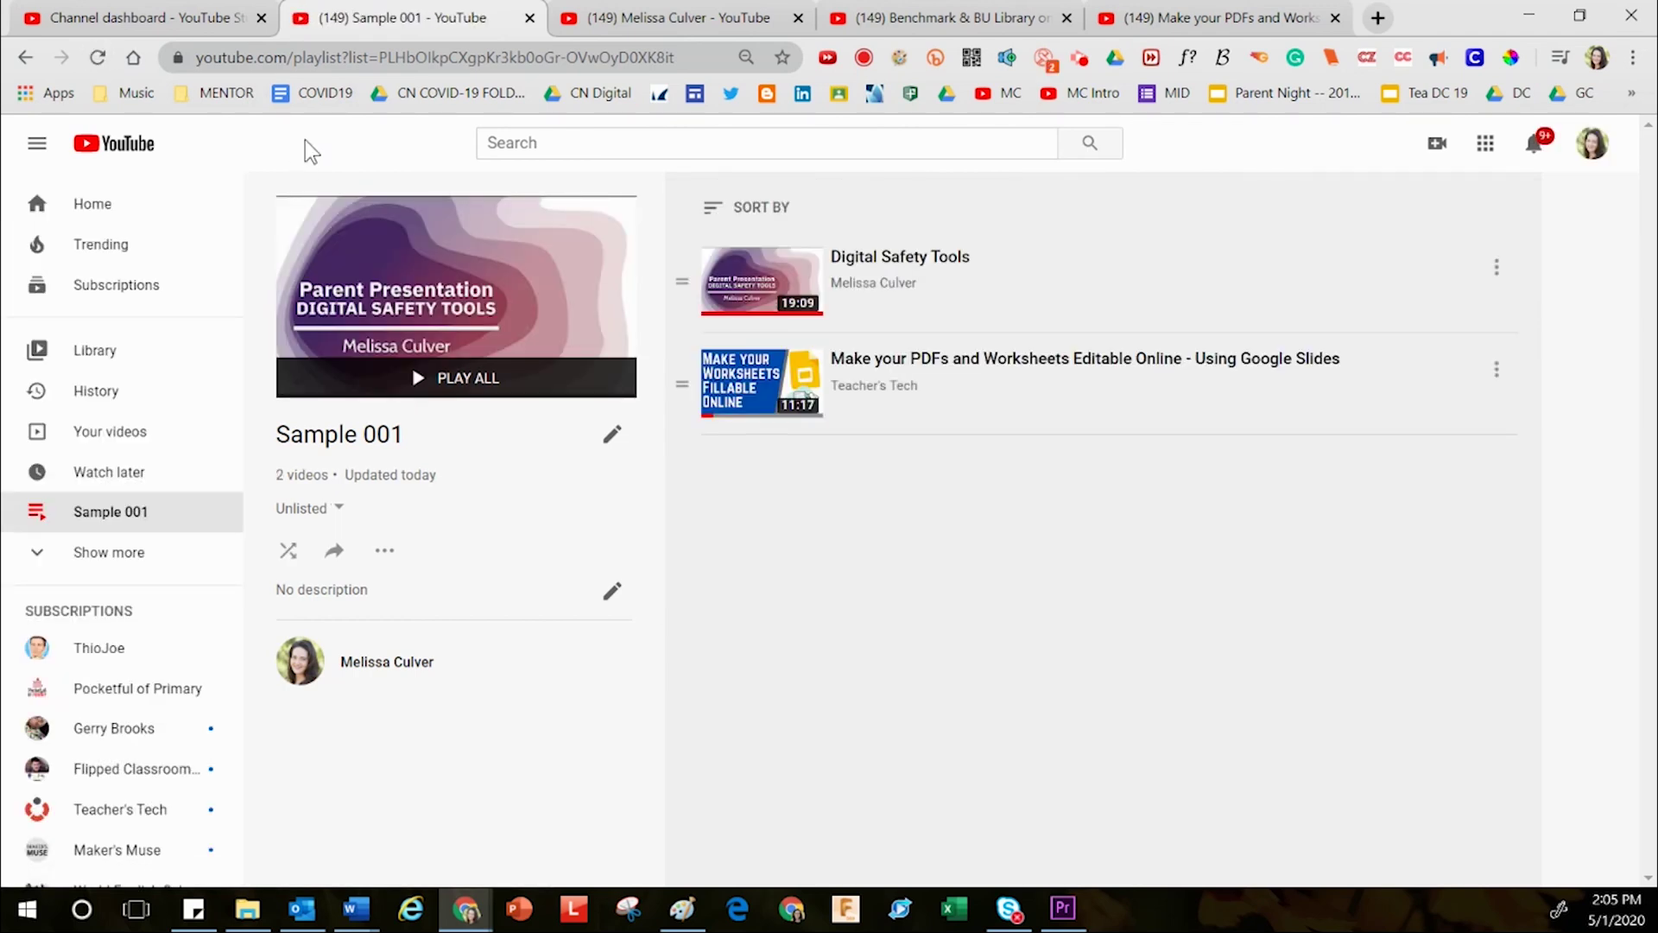
key("ctrl+1")
left_click(102, 473)
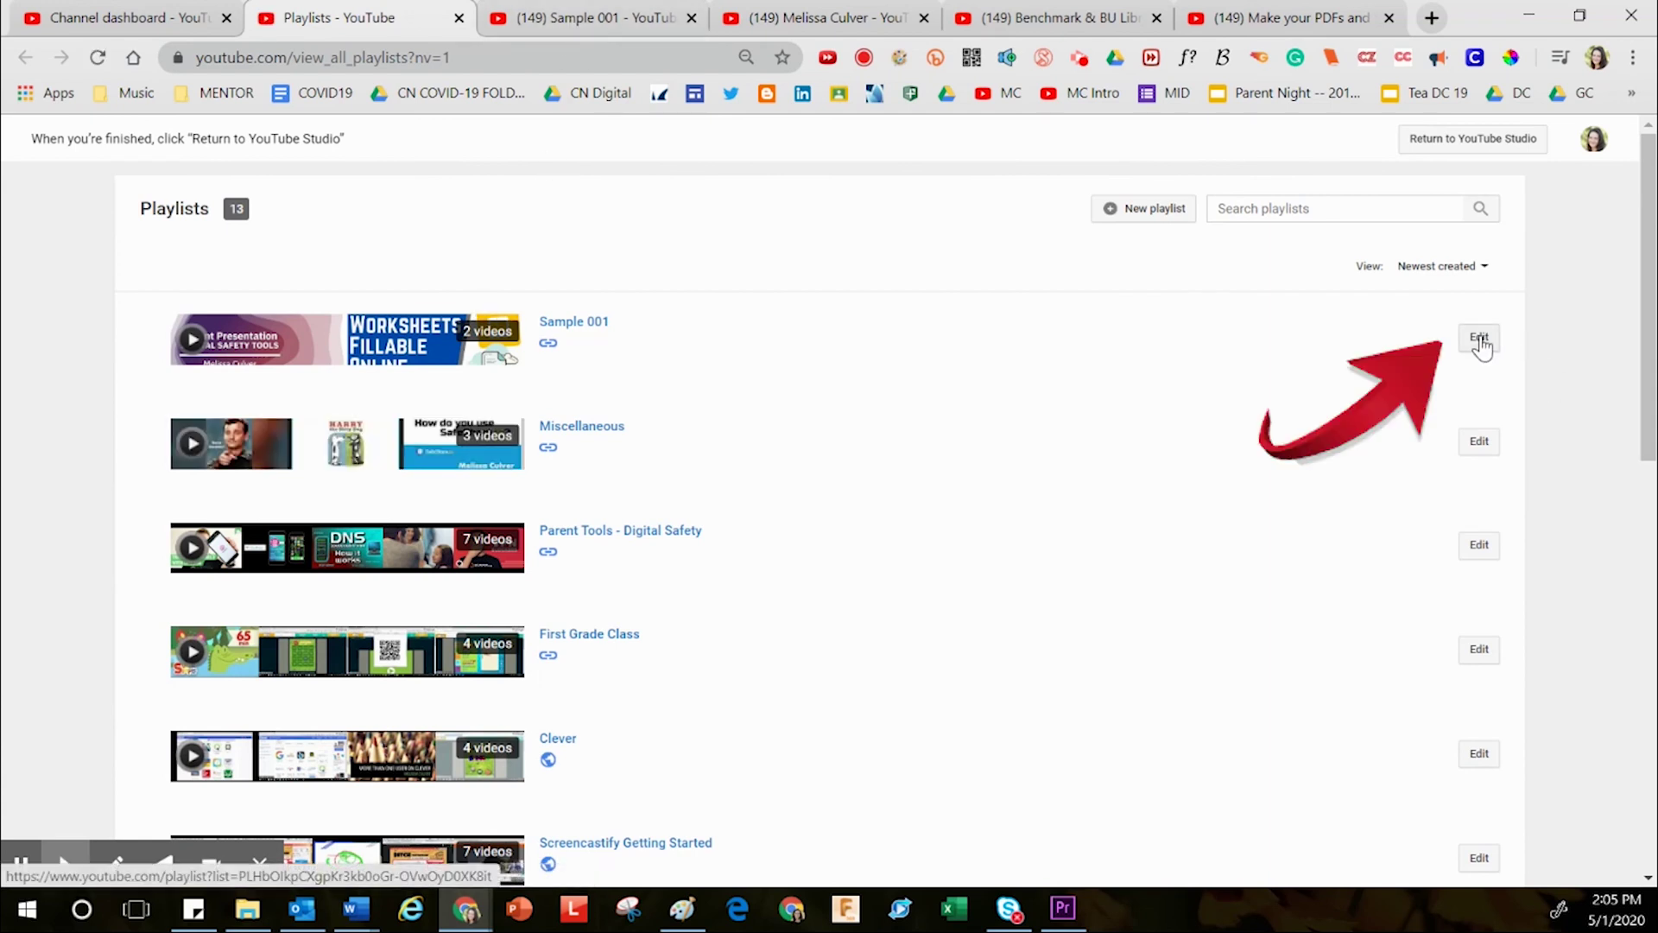
Return to the Sample 001 playlist page and permanently delete the playlist.
left_click(550, 19)
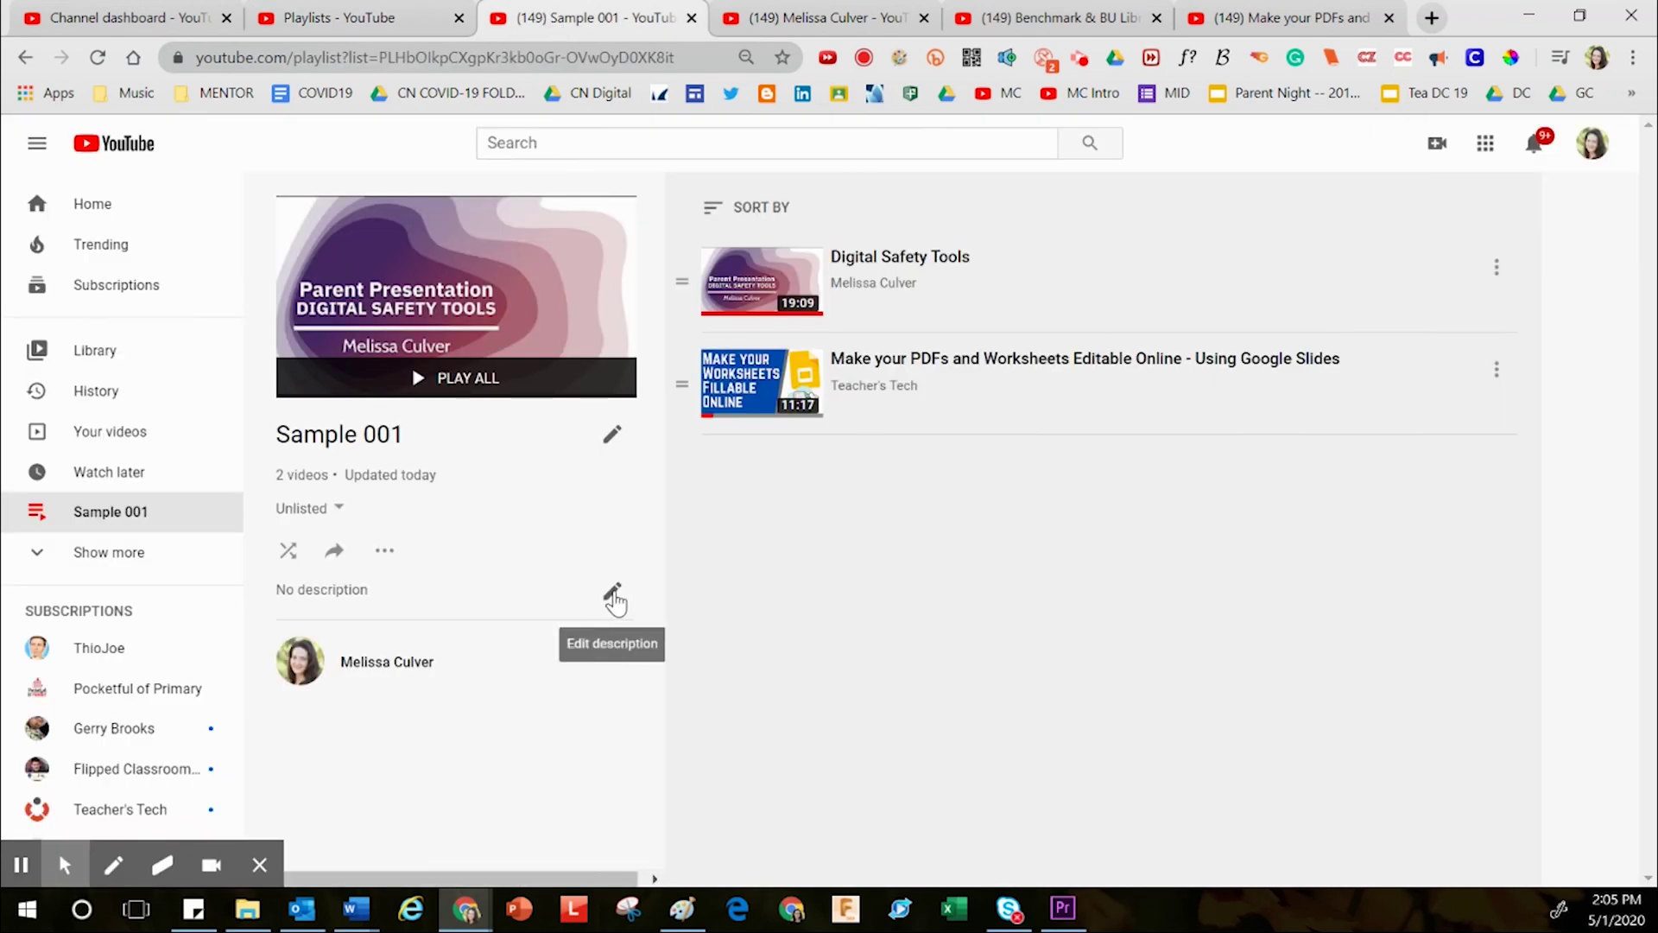
left_click(393, 551)
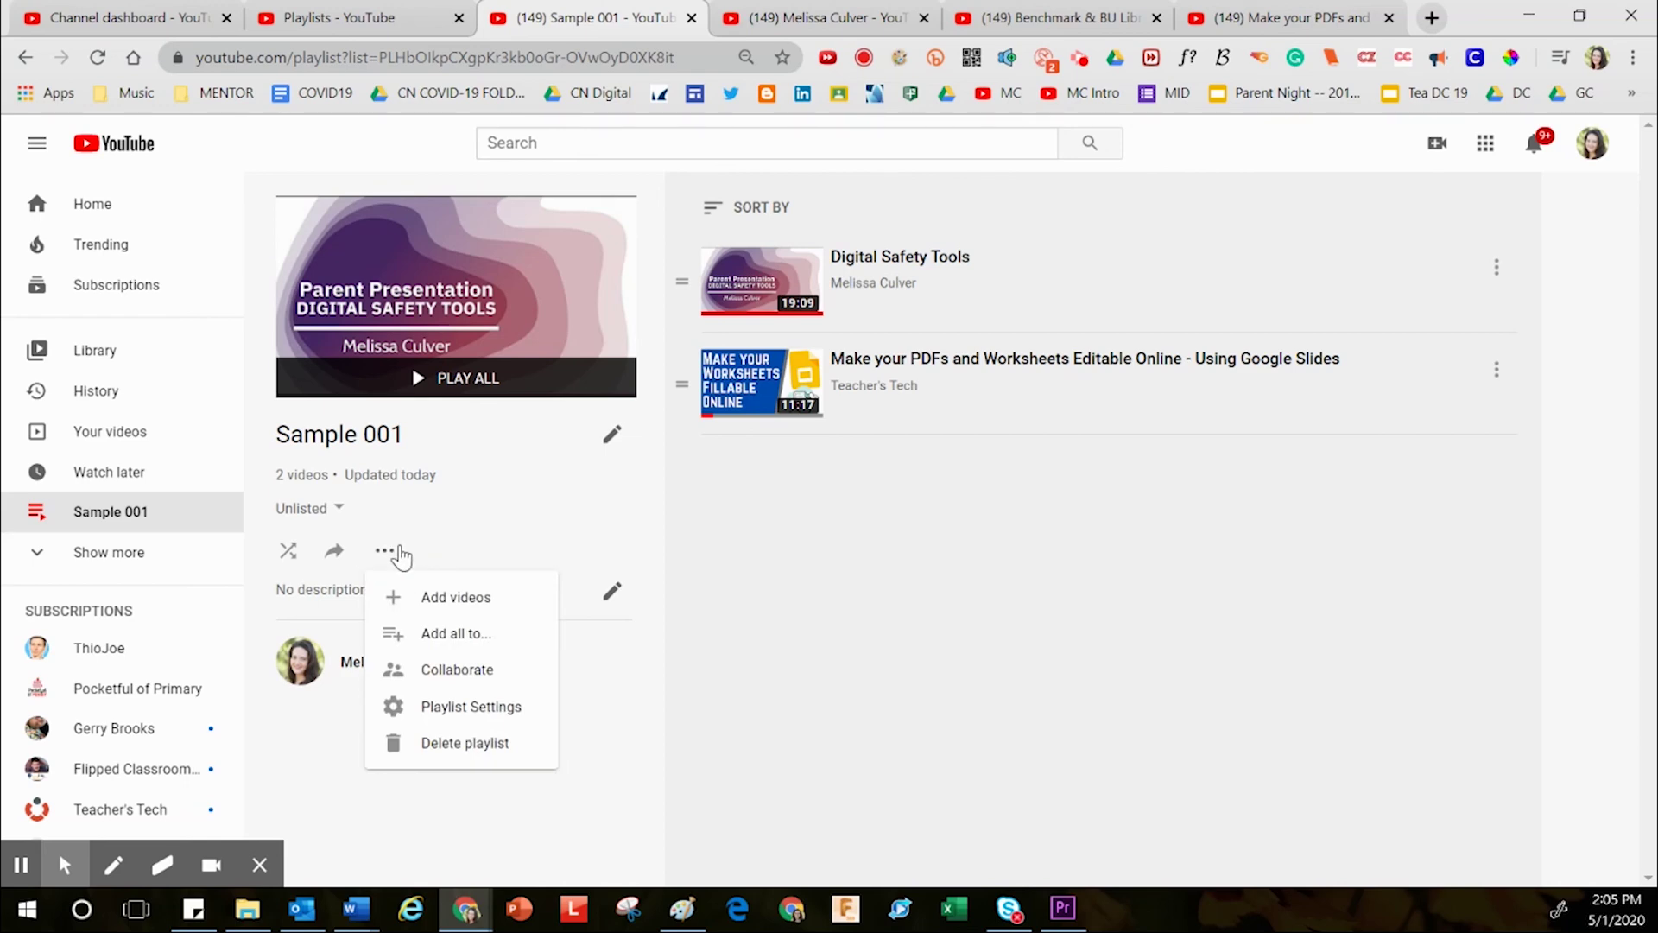
left_click(488, 745)
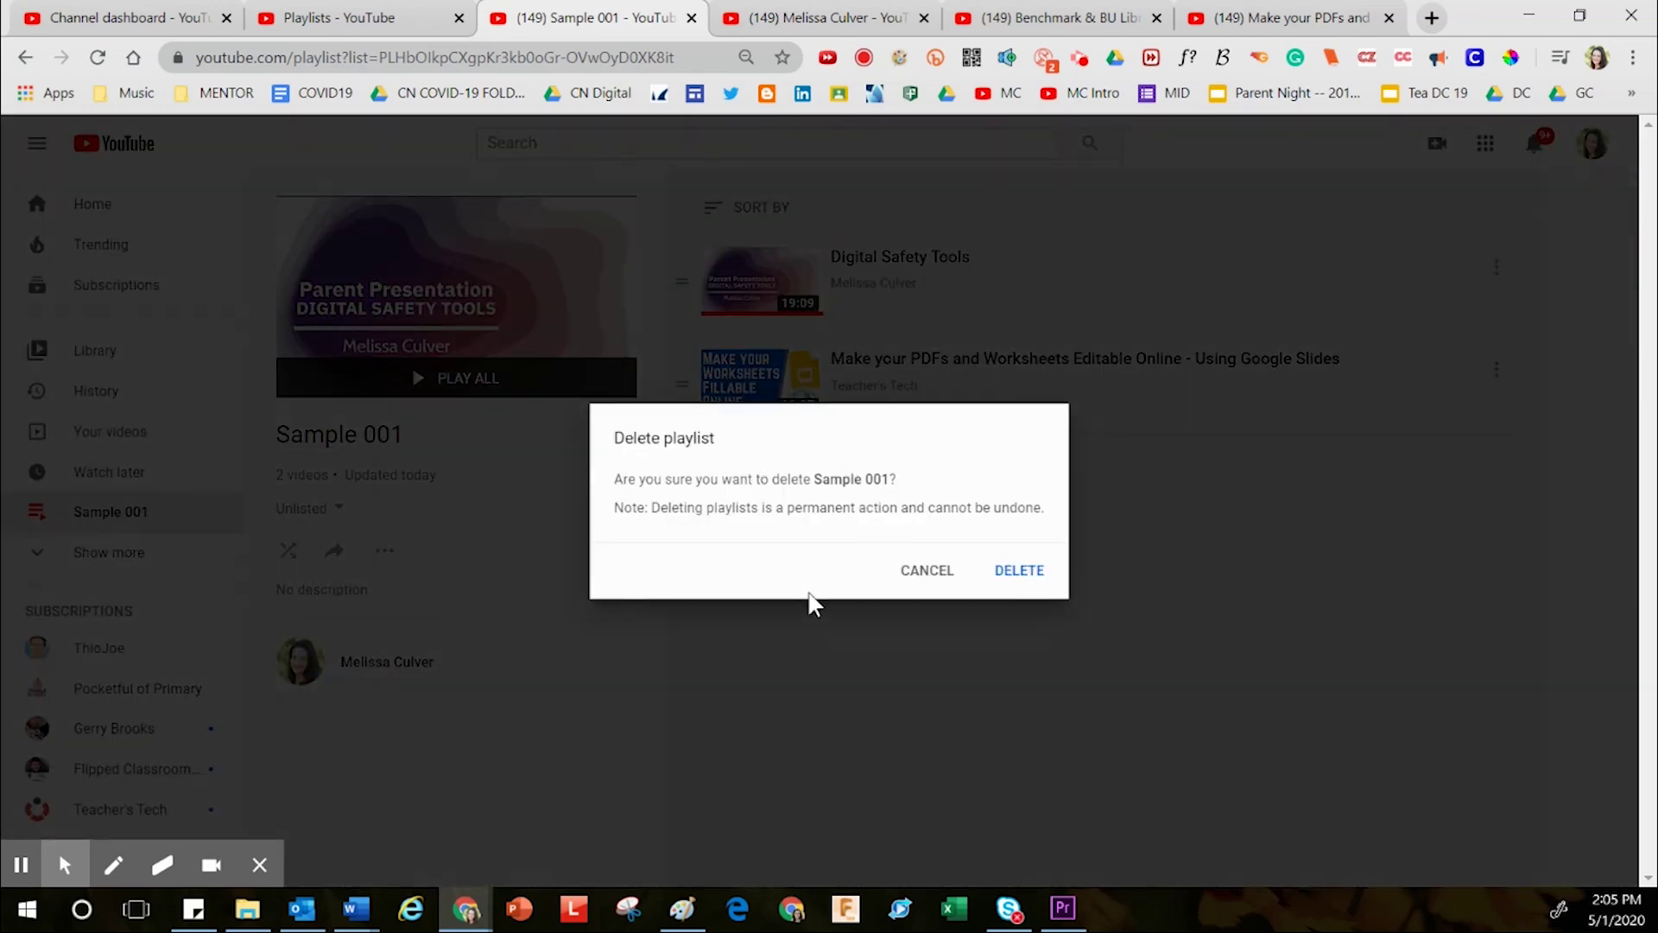
left_click(1019, 571)
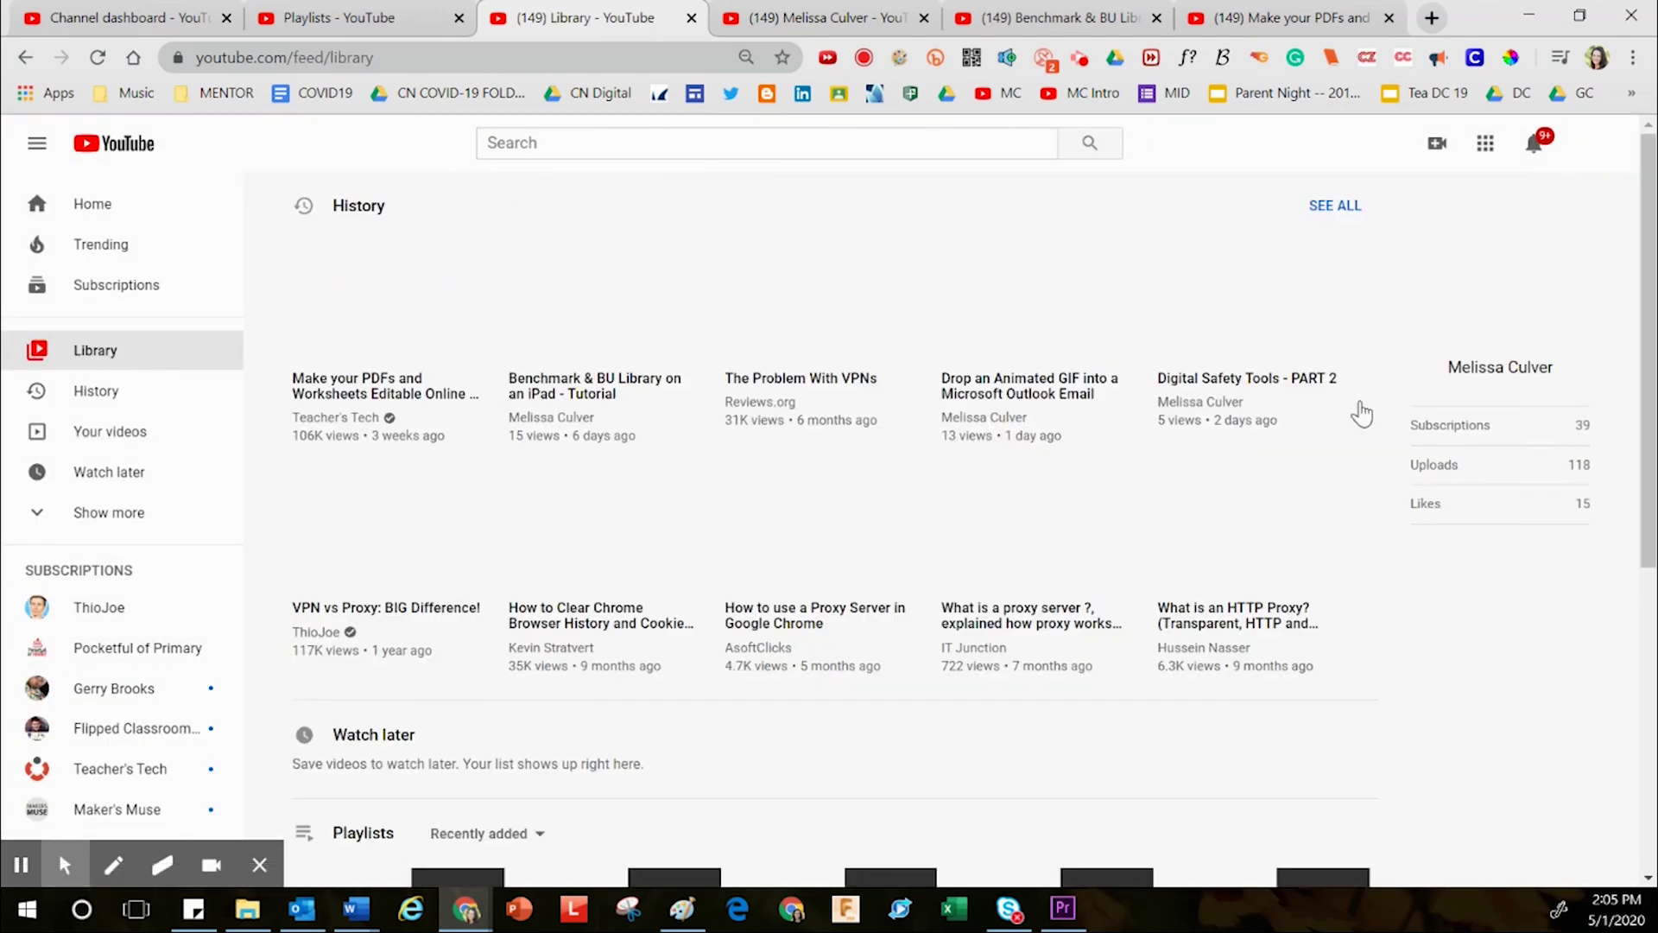